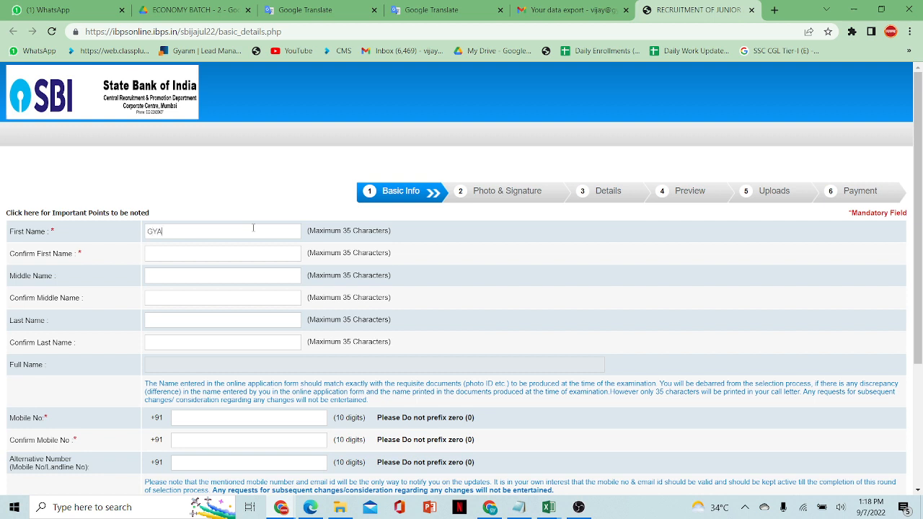
Enter and confirm the applicant's first name, mobile number and e-mail ID, choosing gmail.com as the e-mail domain
{"action": "key", "text": "Tab"}
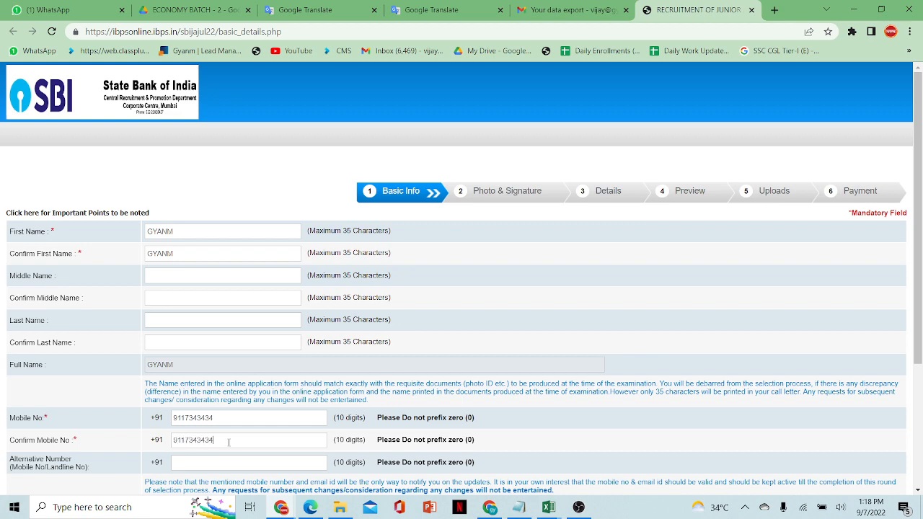
{"action": "scroll", "coordinate": [490, 460], "scroll_direction": "down", "scroll_amount": 2}
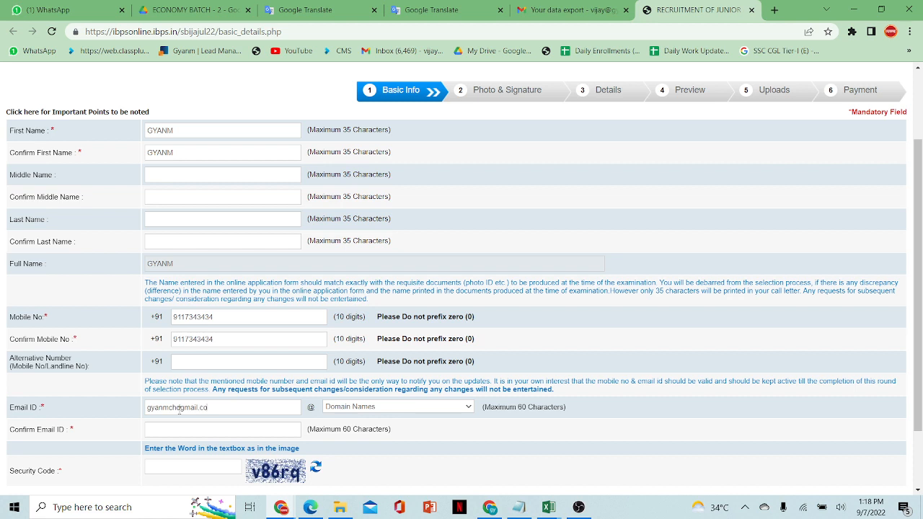
{"action": "left_click_drag", "start_coordinate": [220, 411], "coordinate": [181, 413]}
{"action": "key", "text": "BackSpace"}
{"action": "left_click", "coordinate": [345, 409]}
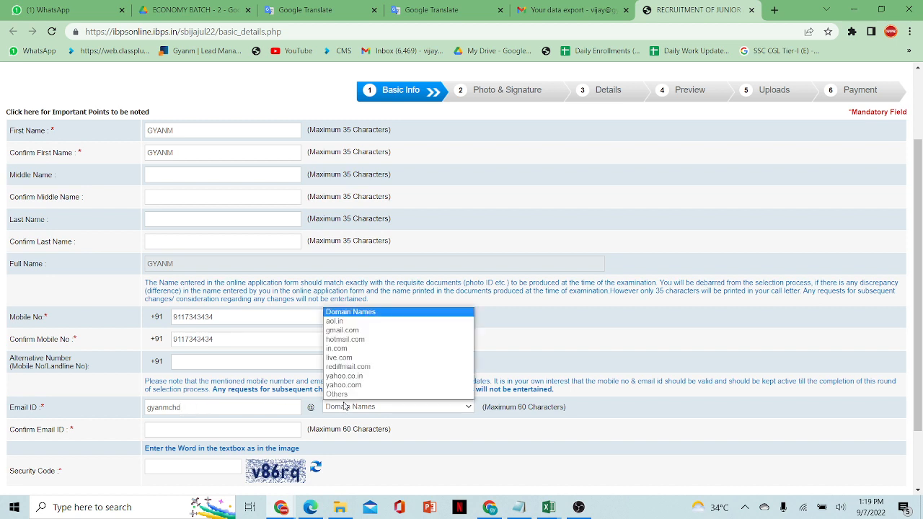
{"action": "left_click", "coordinate": [346, 330]}
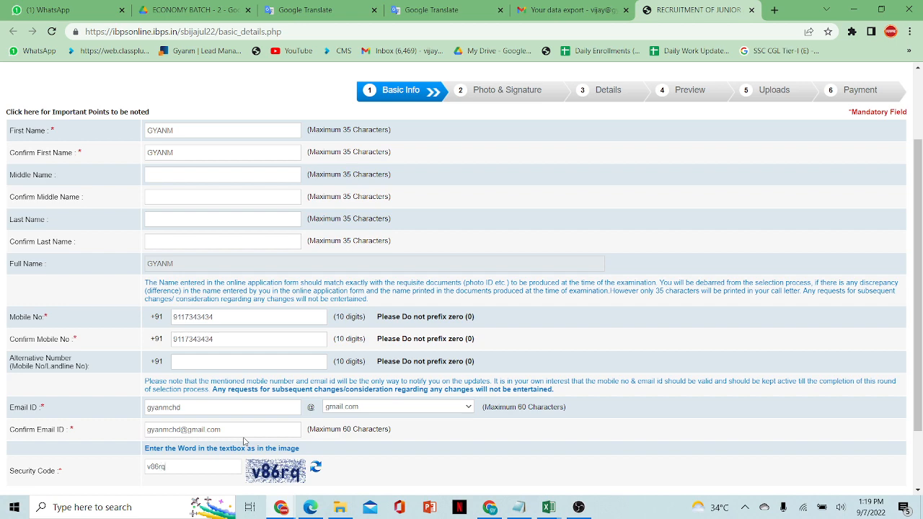
Enter the security code from the image, save the basic information and accept the data confirmation
{"action": "scroll", "coordinate": [916, 451], "scroll_direction": "down", "scroll_amount": 1}
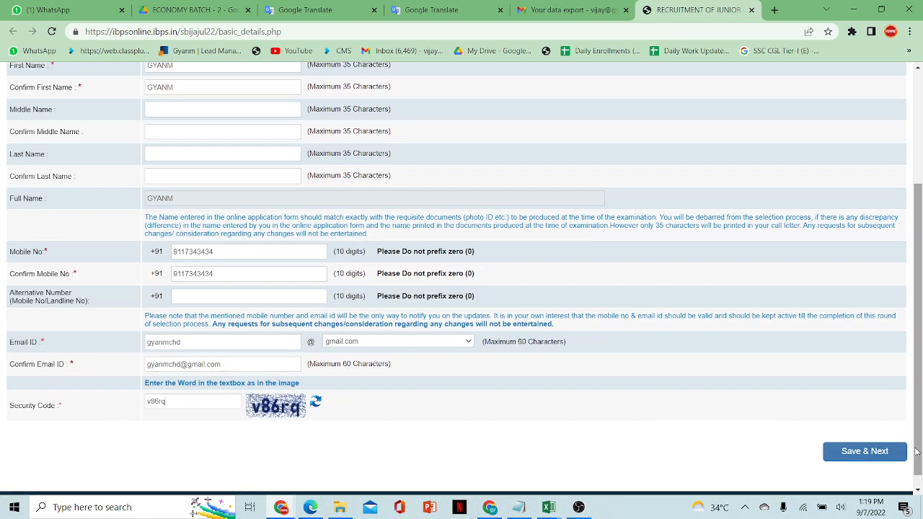
{"action": "left_click", "coordinate": [871, 454]}
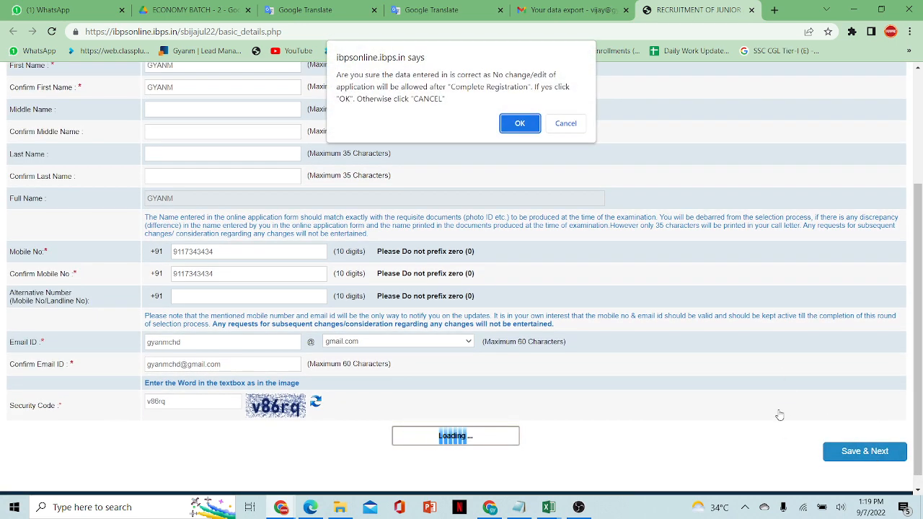
{"action": "left_click", "coordinate": [508, 125]}
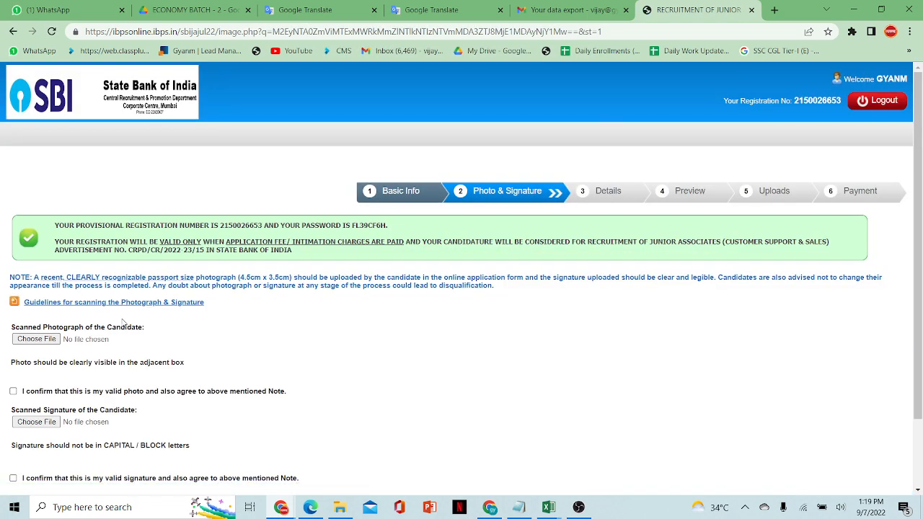
{"action": "left_click", "coordinate": [54, 343]}
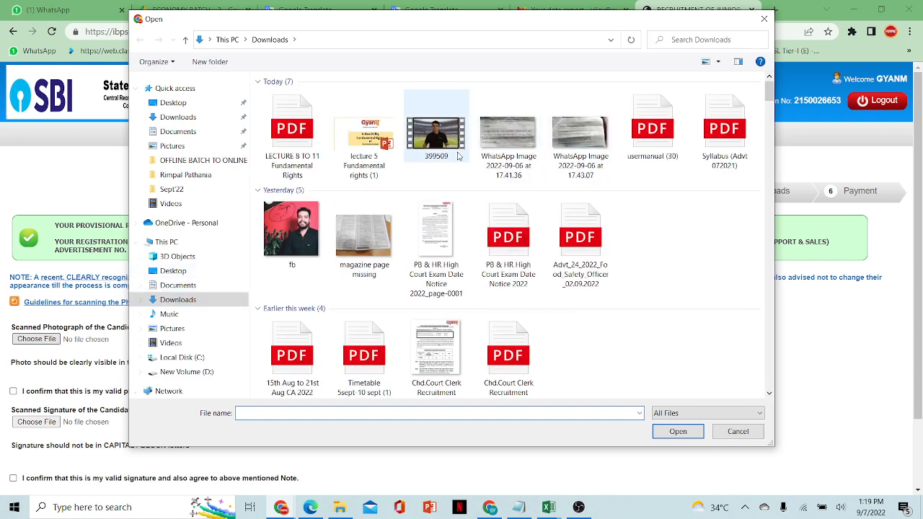
{"action": "left_click", "coordinate": [433, 158]}
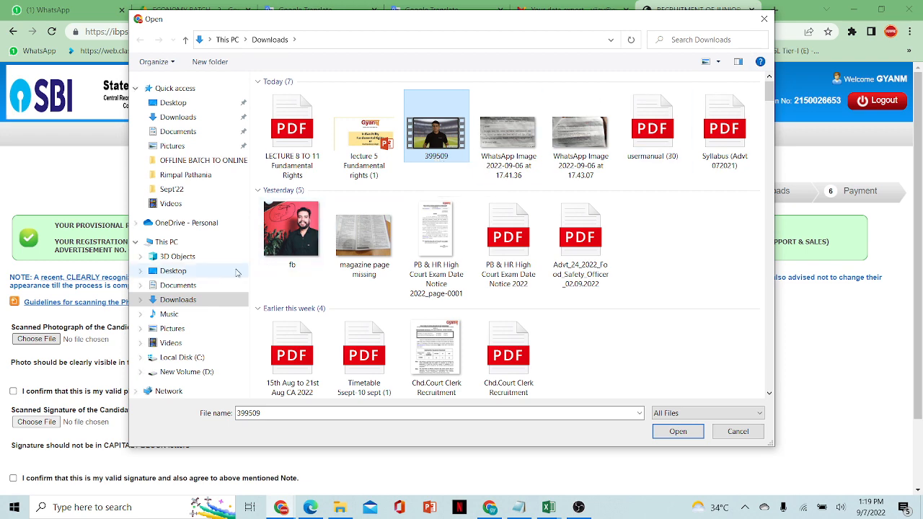
{"action": "left_click", "coordinate": [763, 19]}
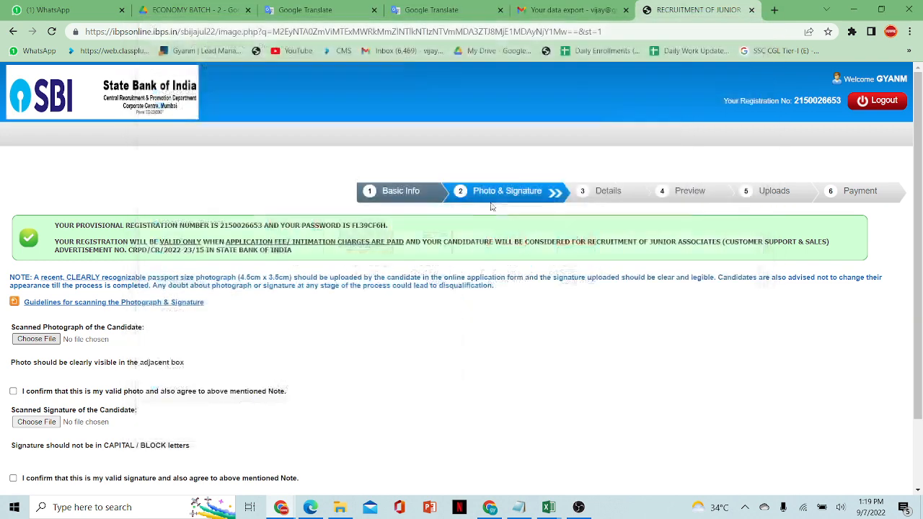
Check the guidelines for scanning the photograph and signature, and close the document
{"action": "left_click", "coordinate": [179, 303]}
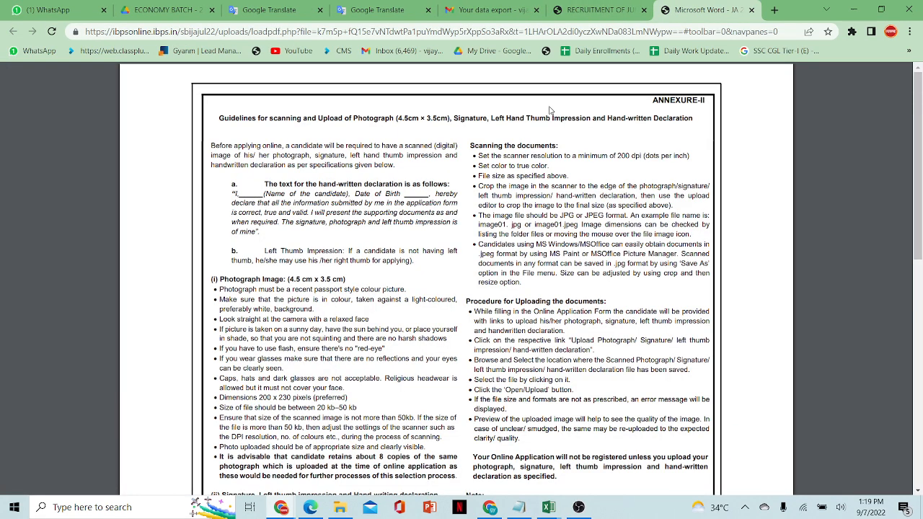
{"action": "left_click", "coordinate": [752, 10]}
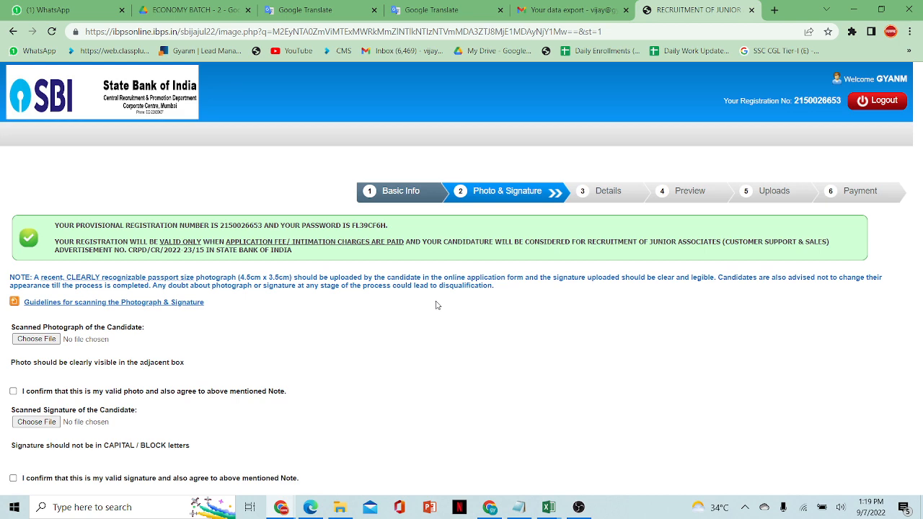
Try to upload the image "fb - Copy" from the Desktop folder as the candidate's scanned photograph
{"action": "left_click", "coordinate": [45, 339]}
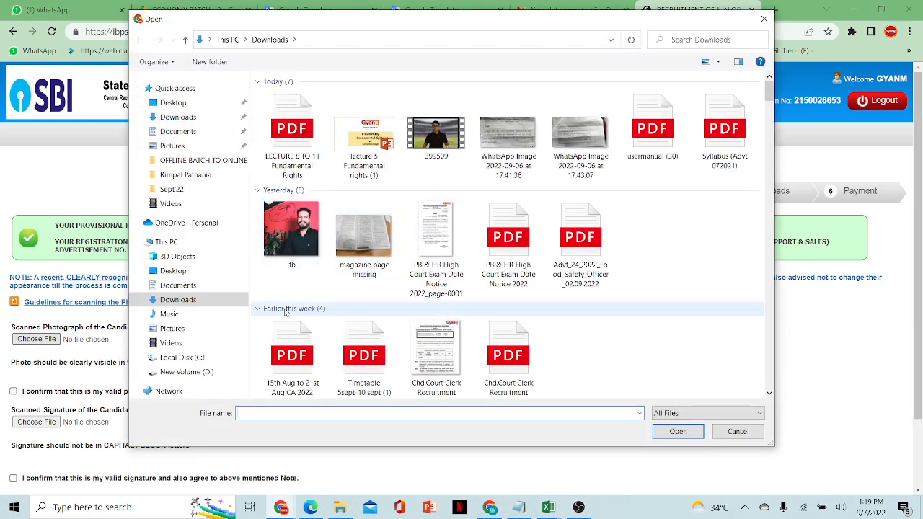
{"action": "left_click_drag", "start_coordinate": [769, 91], "coordinate": [767, 202]}
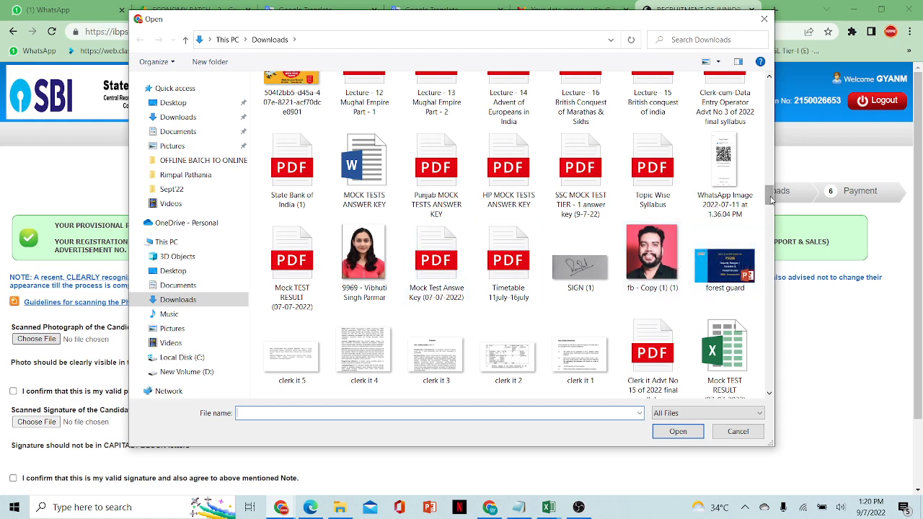
{"action": "left_click_drag", "start_coordinate": [771, 200], "coordinate": [773, 224]}
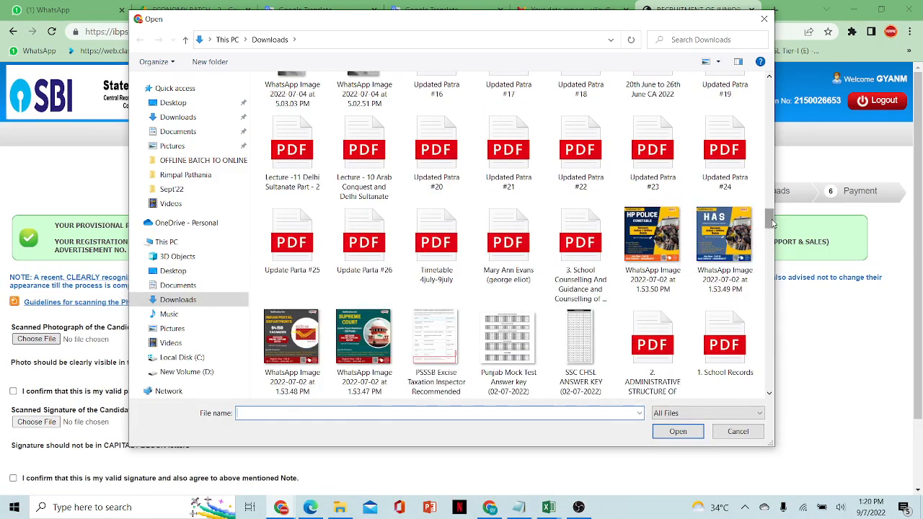
{"action": "left_click", "coordinate": [173, 271]}
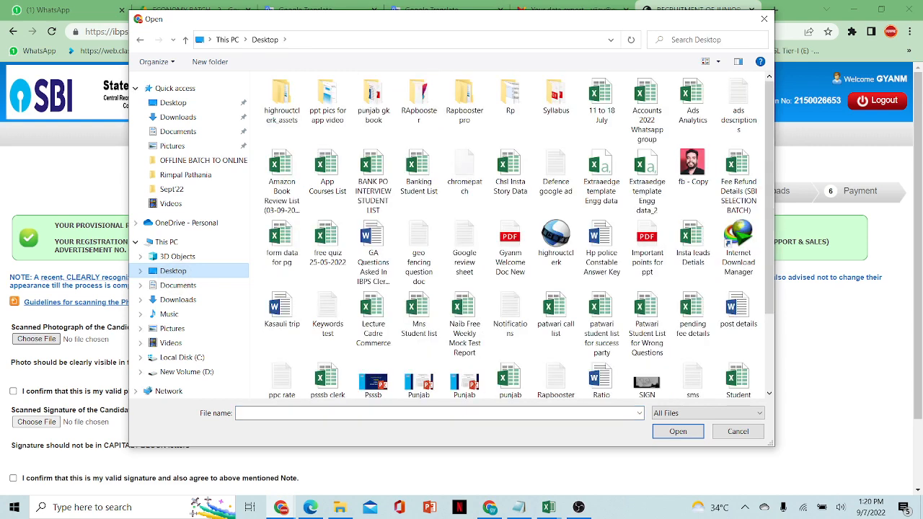
{"action": "left_click", "coordinate": [692, 173]}
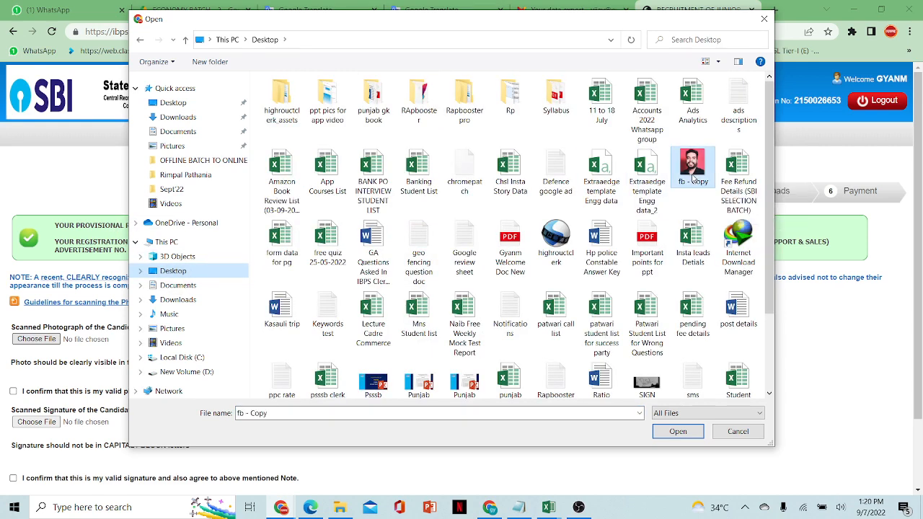
{"action": "left_click", "coordinate": [678, 434]}
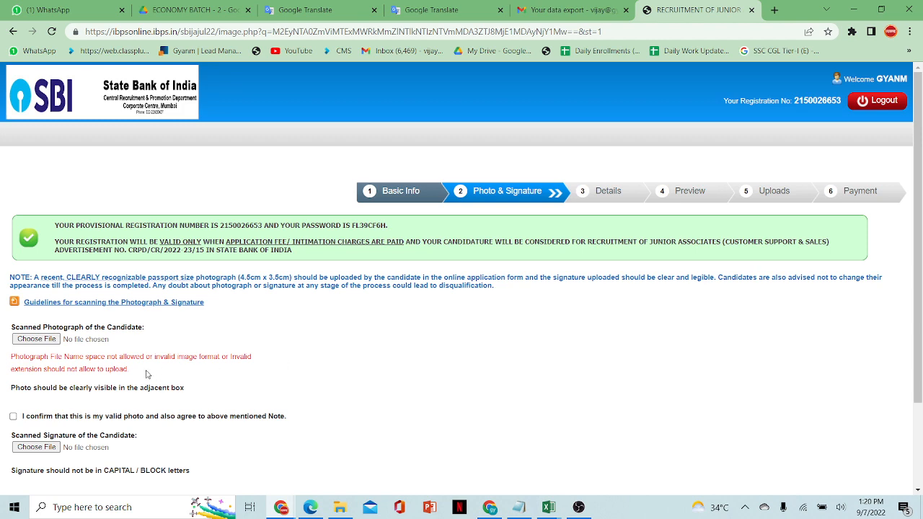
Rename the photo file "fb - Copy" on the desktop as fb, without spaces
{"action": "left_click", "coordinate": [55, 342]}
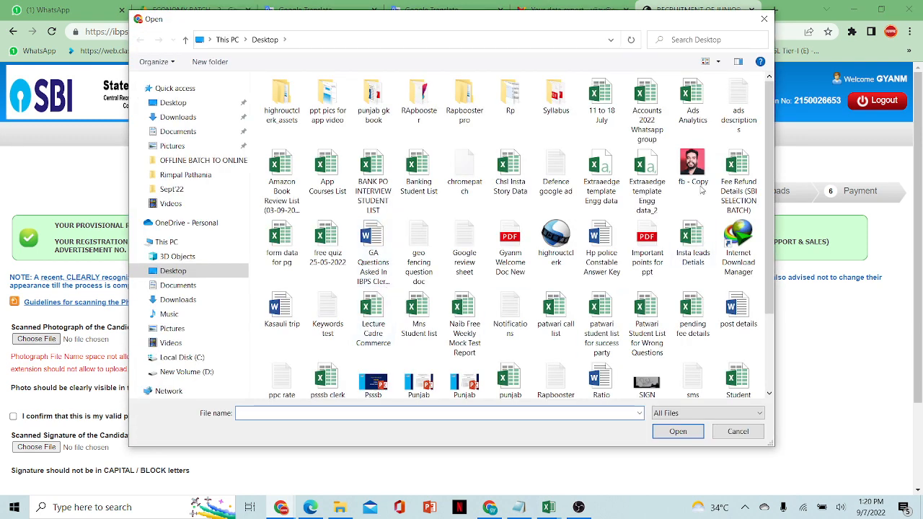
{"action": "left_click", "coordinate": [691, 171]}
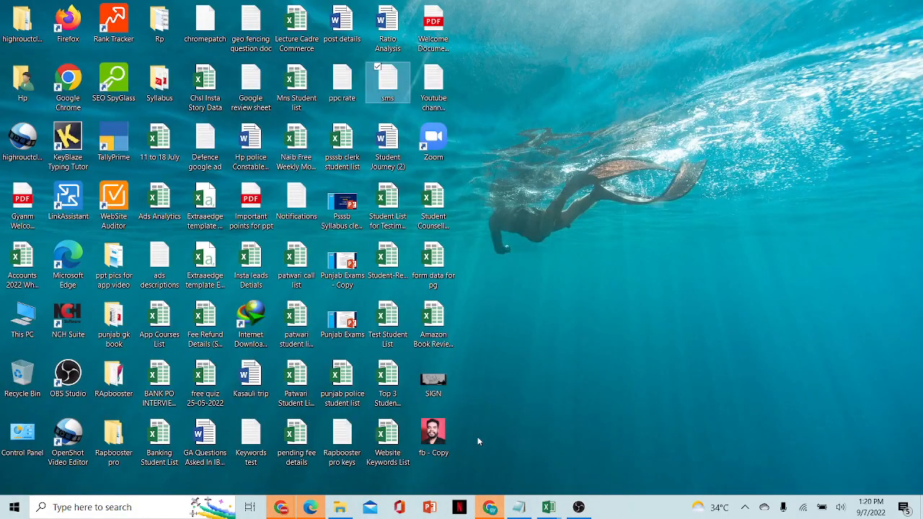
{"action": "left_click", "coordinate": [435, 436]}
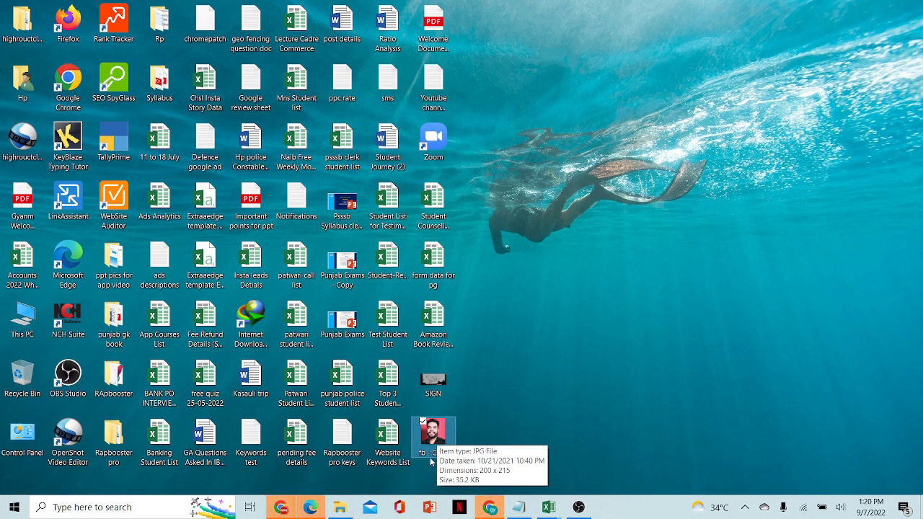
{"action": "left_click", "coordinate": [434, 455]}
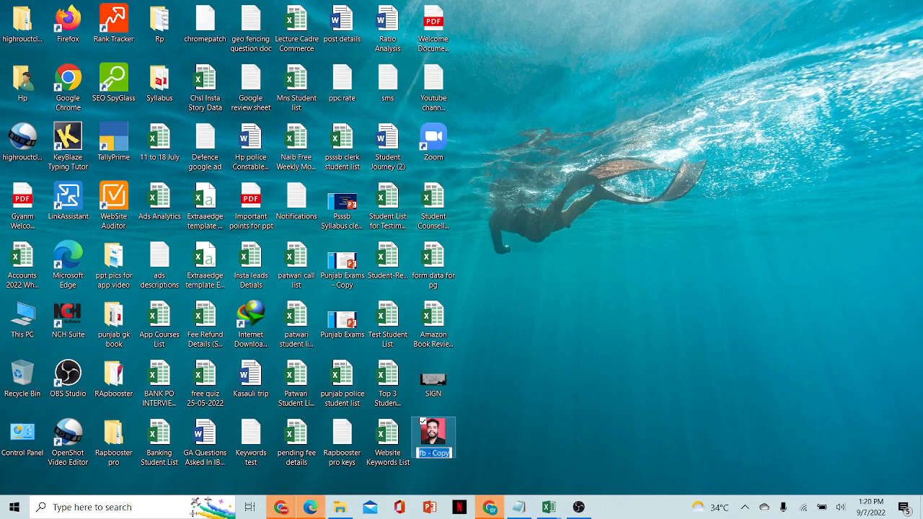
{"action": "key", "text": "BackSpace"}
{"action": "type", "text": "fb"}
{"action": "key", "text": "Return"}
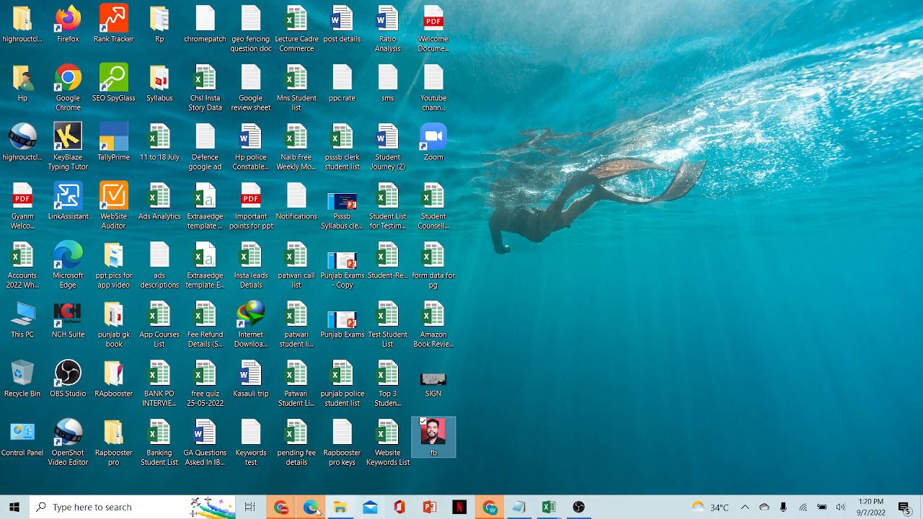
Upload the image fb as the candidate's scanned photograph and mark it as a valid photo
{"action": "mouse_move", "coordinate": [286, 508]}
{"action": "left_click", "coordinate": [214, 451]}
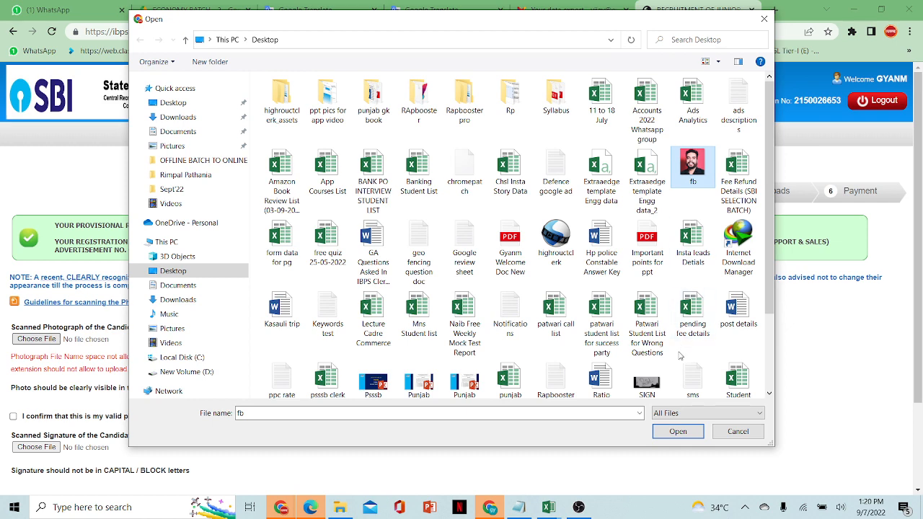
{"action": "left_click", "coordinate": [669, 435]}
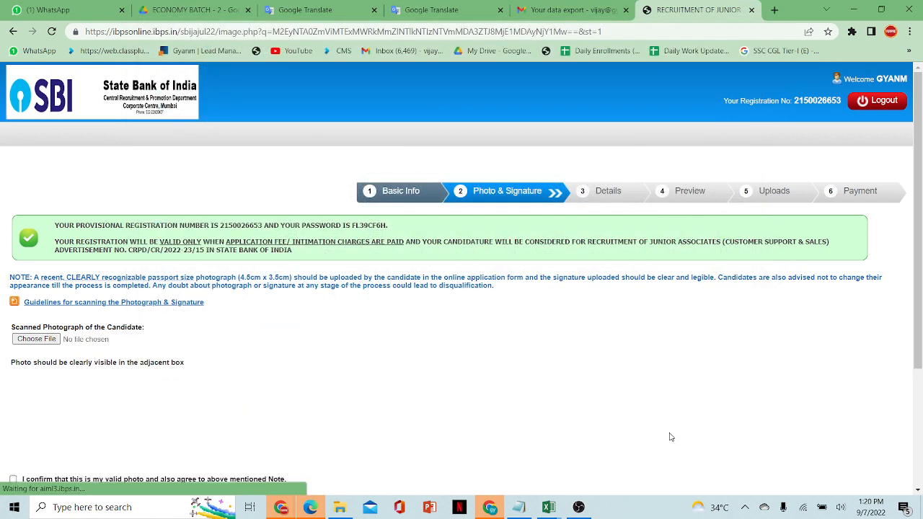
{"action": "left_click_drag", "start_coordinate": [917, 260], "coordinate": [915, 338]}
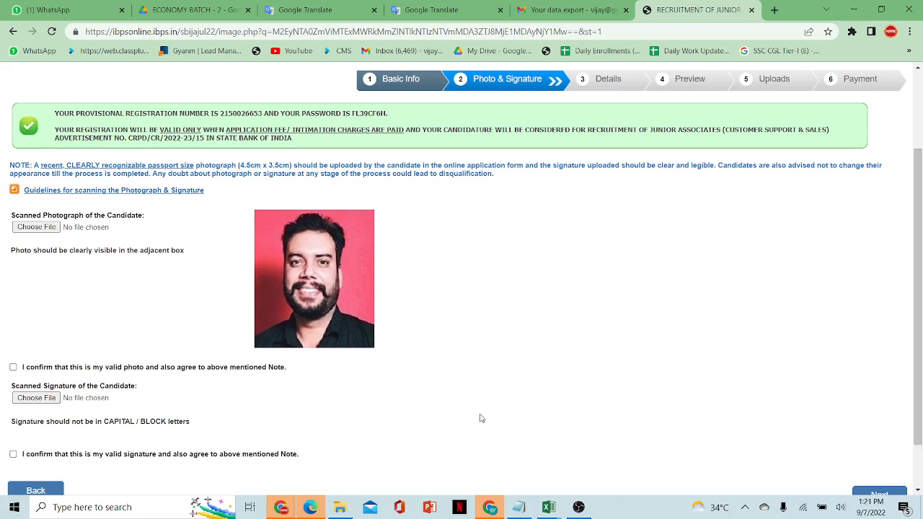
{"action": "left_click", "coordinate": [13, 367]}
Try to upload the image "SIGN (1)" from the Downloads folder as the candidate's scanned signature
{"action": "left_click", "coordinate": [36, 398]}
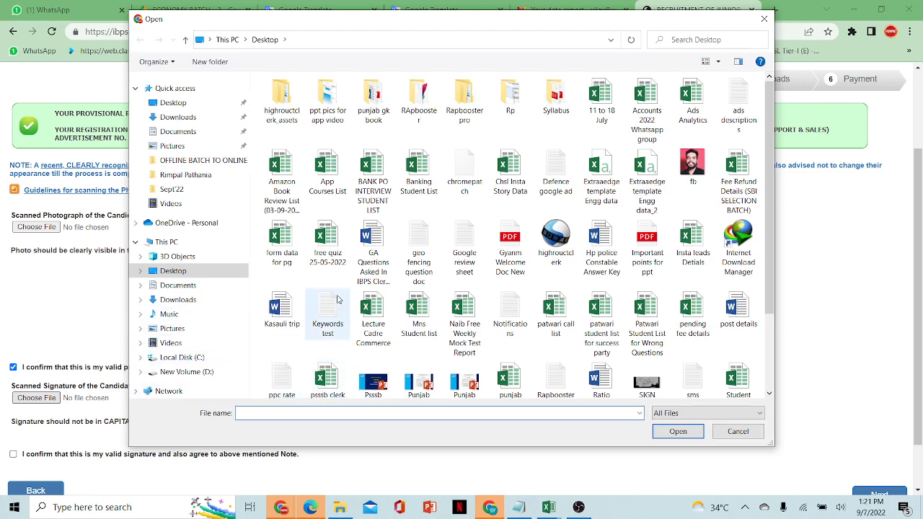
{"action": "left_click_drag", "start_coordinate": [769, 211], "coordinate": [796, 341]}
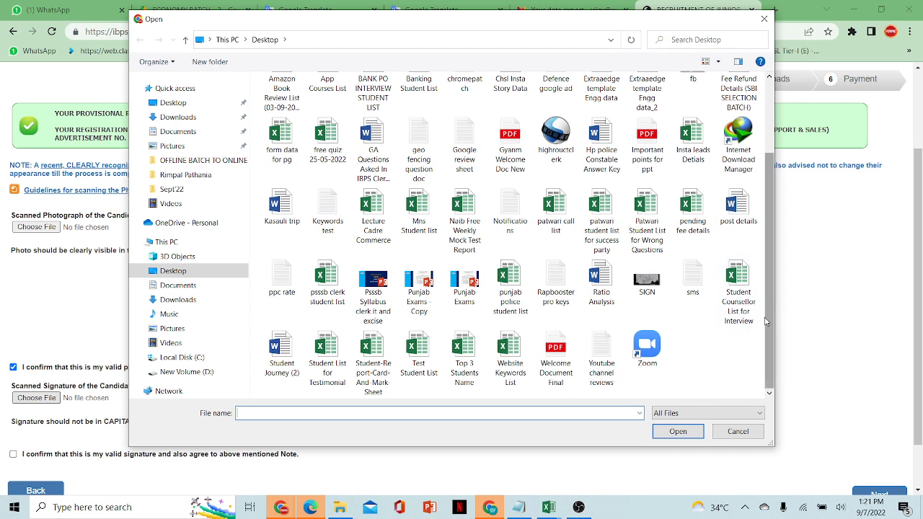
{"action": "left_click_drag", "start_coordinate": [769, 324], "coordinate": [778, 216]}
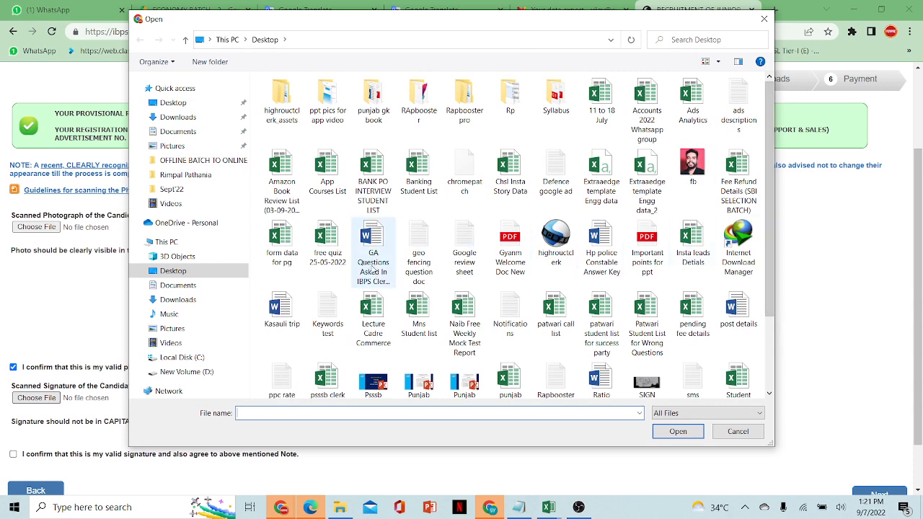
{"action": "left_click", "coordinate": [175, 298]}
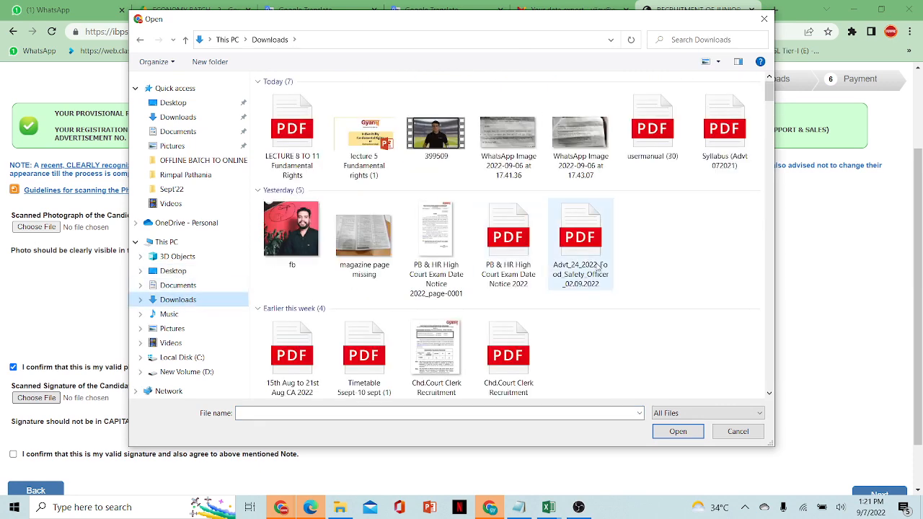
{"action": "left_click_drag", "start_coordinate": [769, 100], "coordinate": [778, 187]}
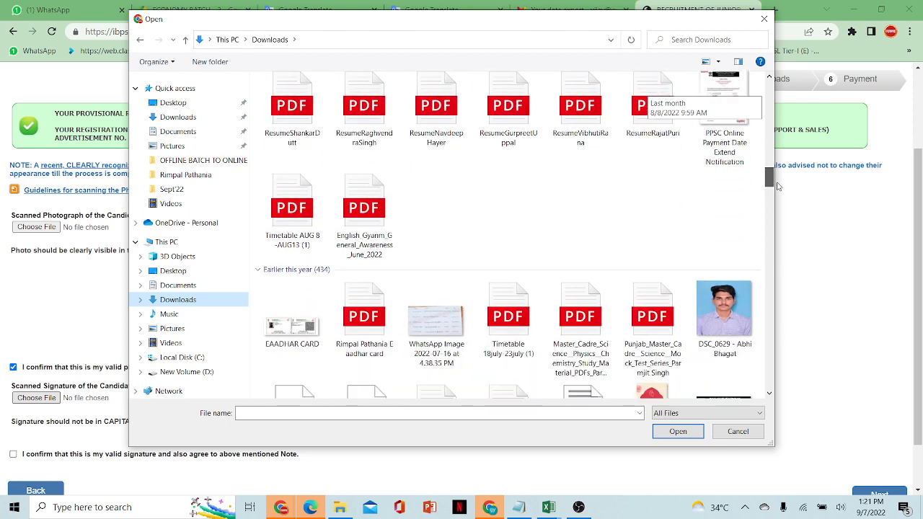
{"action": "left_click_drag", "start_coordinate": [778, 189], "coordinate": [777, 204]}
{"action": "left_click", "coordinate": [576, 292]}
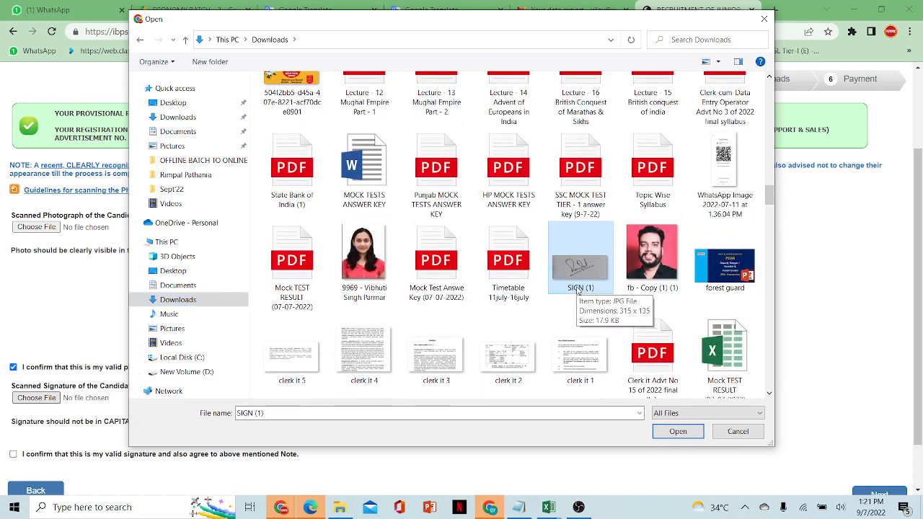
{"action": "left_click", "coordinate": [676, 432]}
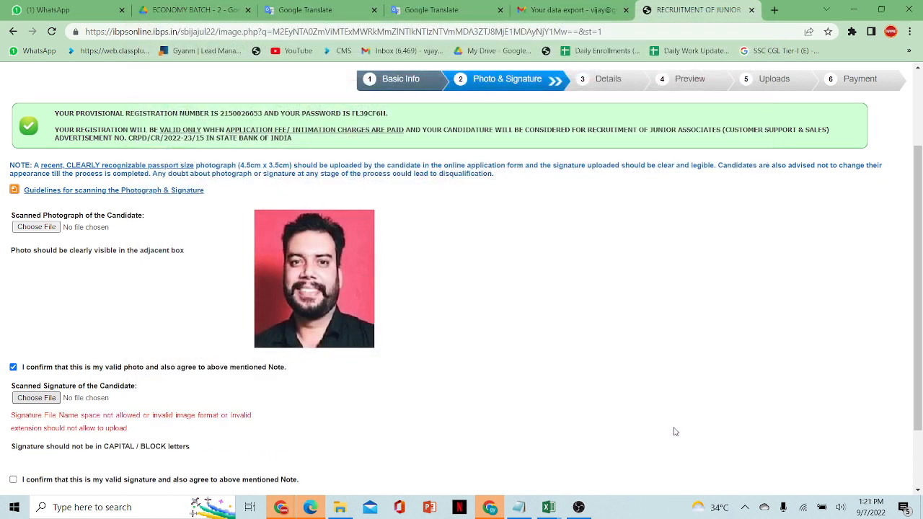
Open the scanning guidelines and examine the size and format requirements for the signature image
{"action": "left_click", "coordinate": [95, 190]}
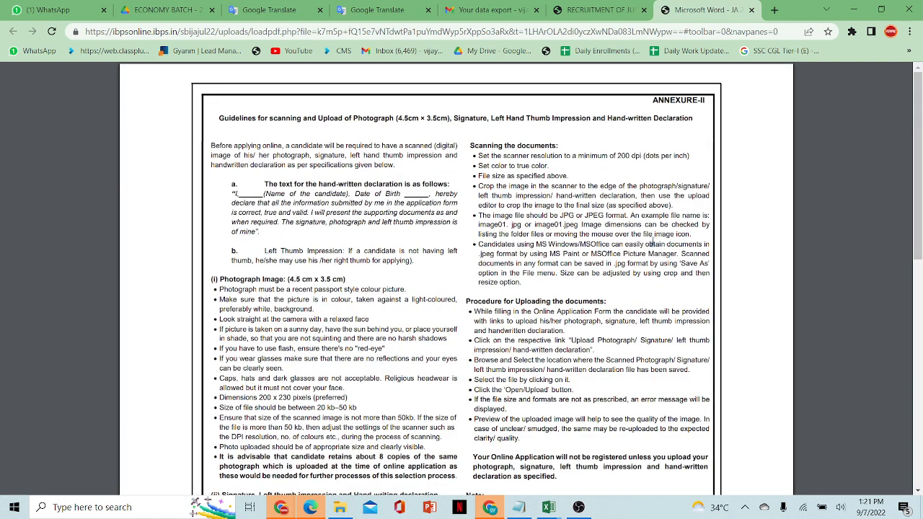
{"action": "scroll", "coordinate": [653, 243], "scroll_direction": "down", "scroll_amount": 3}
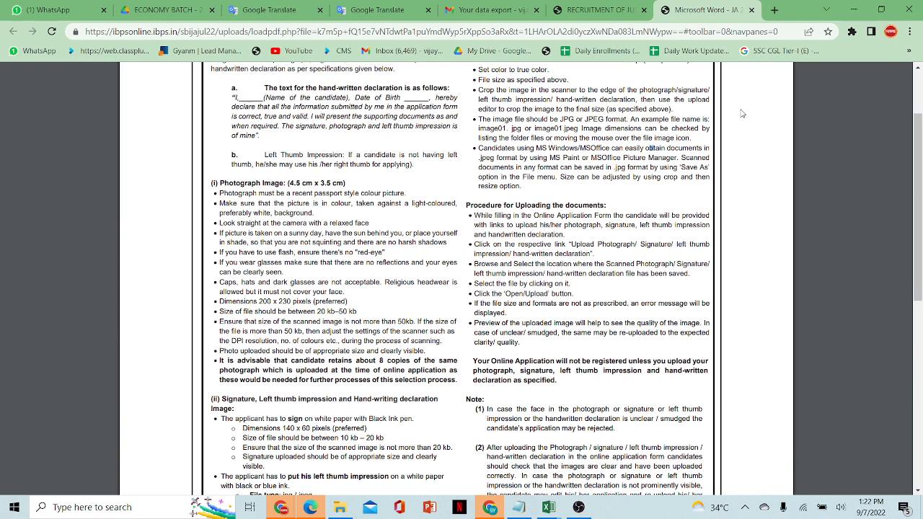
In the Downloads folder of File Explorer, duplicate the signature image SIGN in the same folder
{"action": "left_click", "coordinate": [342, 507]}
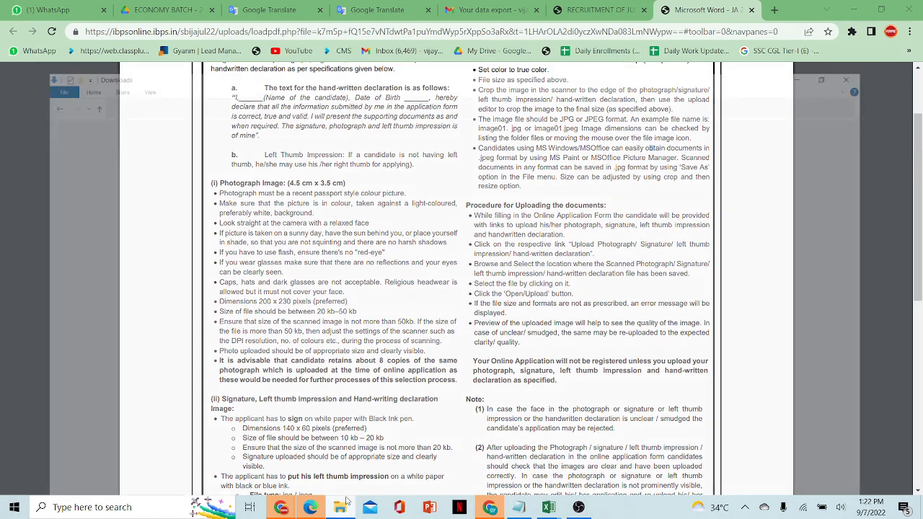
{"action": "scroll", "coordinate": [656, 222], "scroll_direction": "down", "scroll_amount": 15}
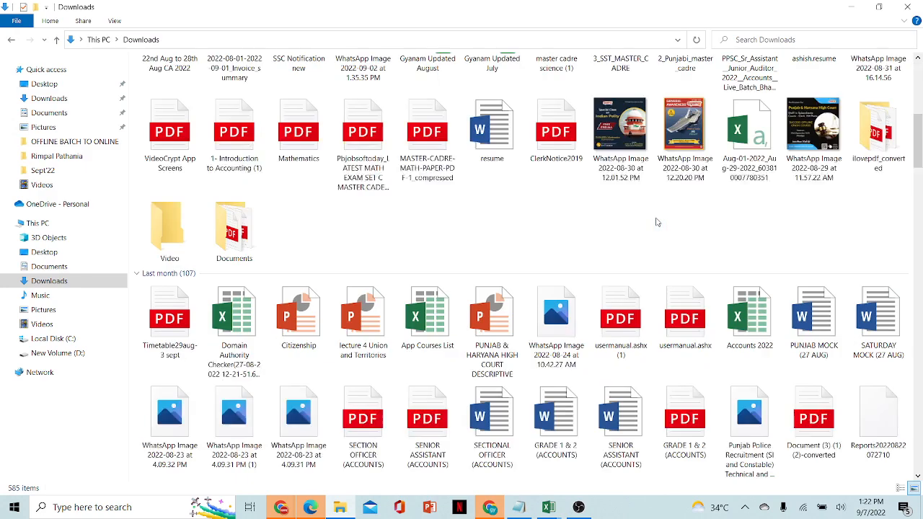
{"action": "scroll", "coordinate": [657, 222], "scroll_direction": "down", "scroll_amount": 10}
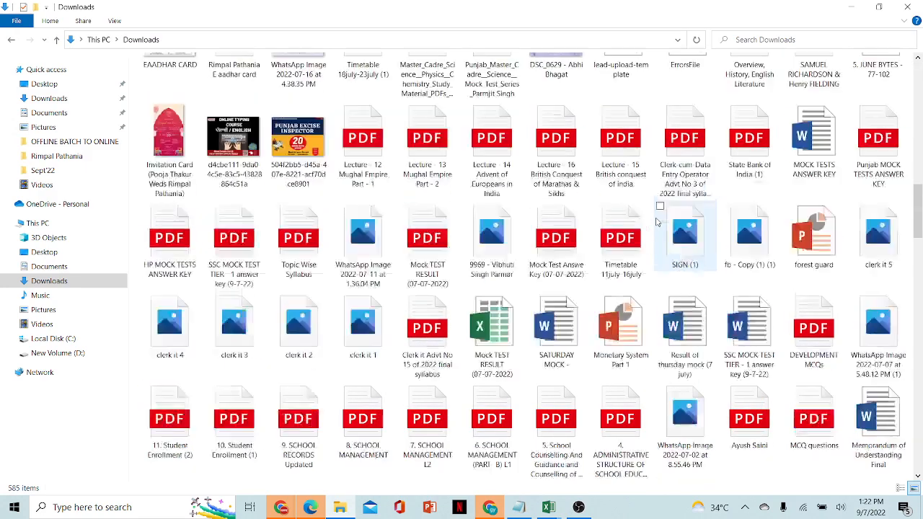
{"action": "scroll", "coordinate": [656, 222], "scroll_direction": "down", "scroll_amount": 3}
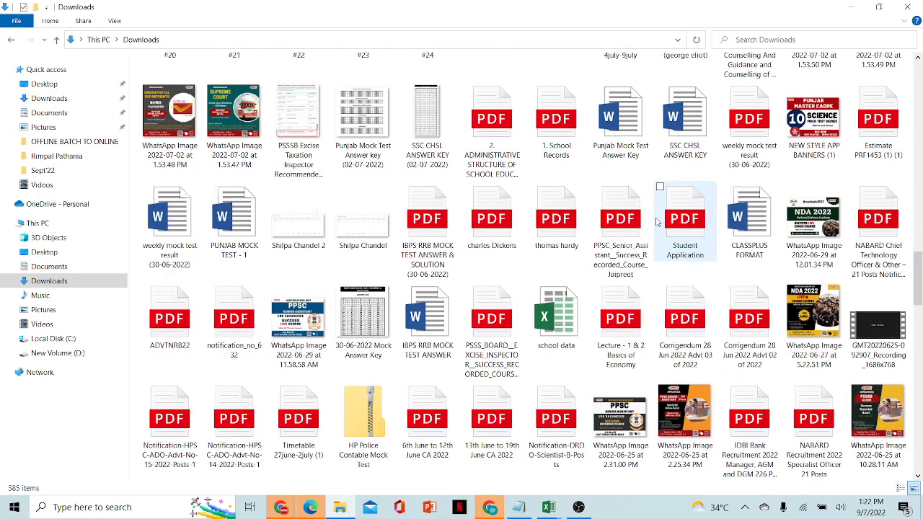
{"action": "scroll", "coordinate": [656, 222], "scroll_direction": "down", "scroll_amount": 10}
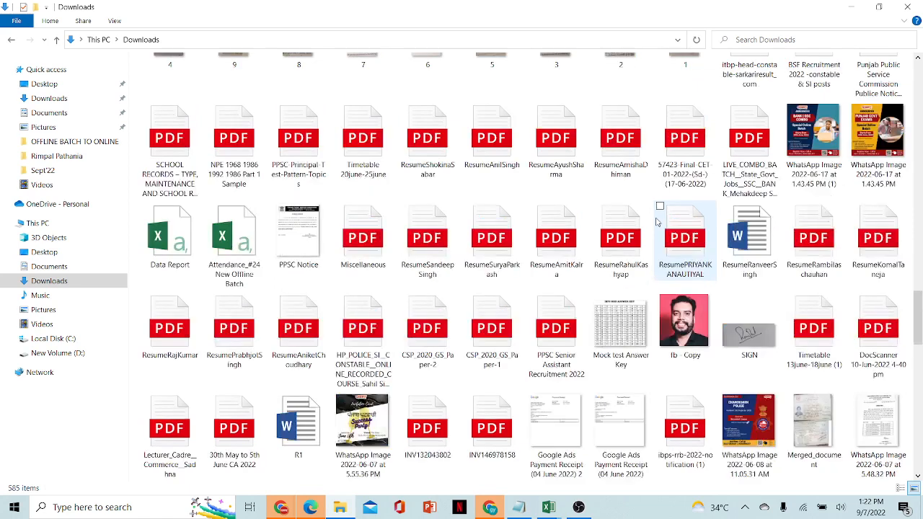
{"action": "left_click", "coordinate": [760, 348]}
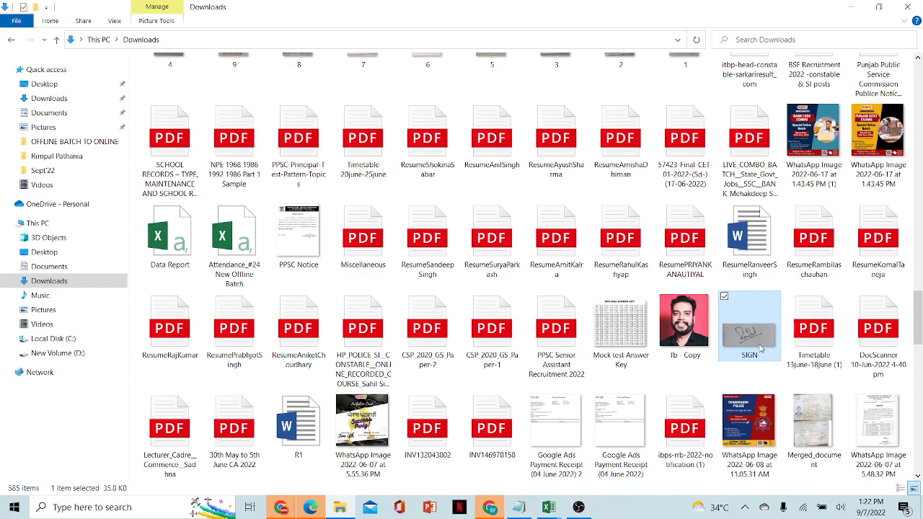
{"action": "key", "text": "ctrl+v"}
Refresh the Downloads folder and look through it for the duplicated signature image
{"action": "scroll", "coordinate": [364, 314], "scroll_direction": "up", "scroll_amount": 10}
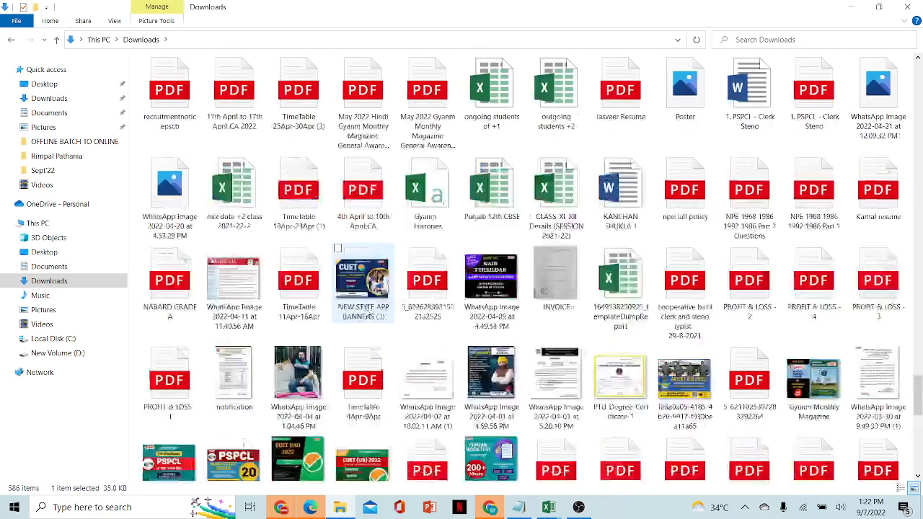
{"action": "scroll", "coordinate": [367, 313], "scroll_direction": "down", "scroll_amount": 6}
{"action": "scroll", "coordinate": [403, 274], "scroll_direction": "up", "scroll_amount": 6}
{"action": "scroll", "coordinate": [470, 227], "scroll_direction": "down", "scroll_amount": 8}
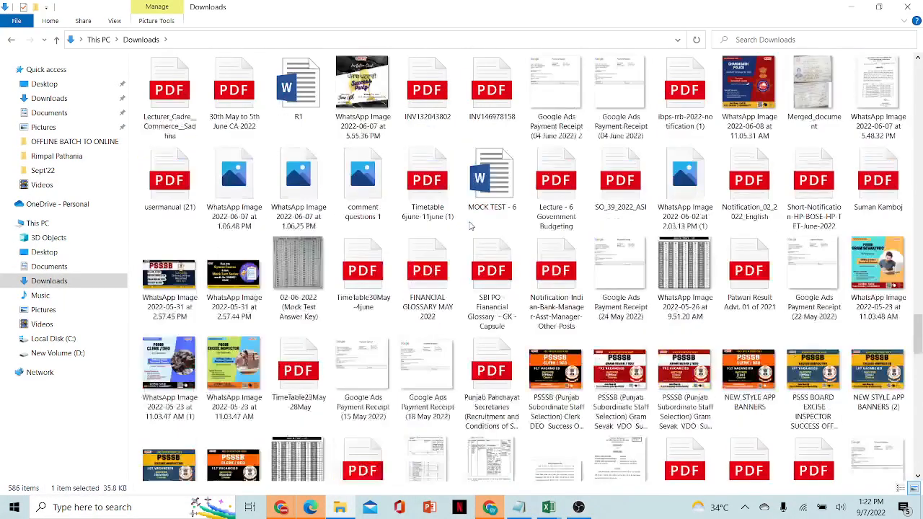
{"action": "scroll", "coordinate": [470, 226], "scroll_direction": "up", "scroll_amount": 20}
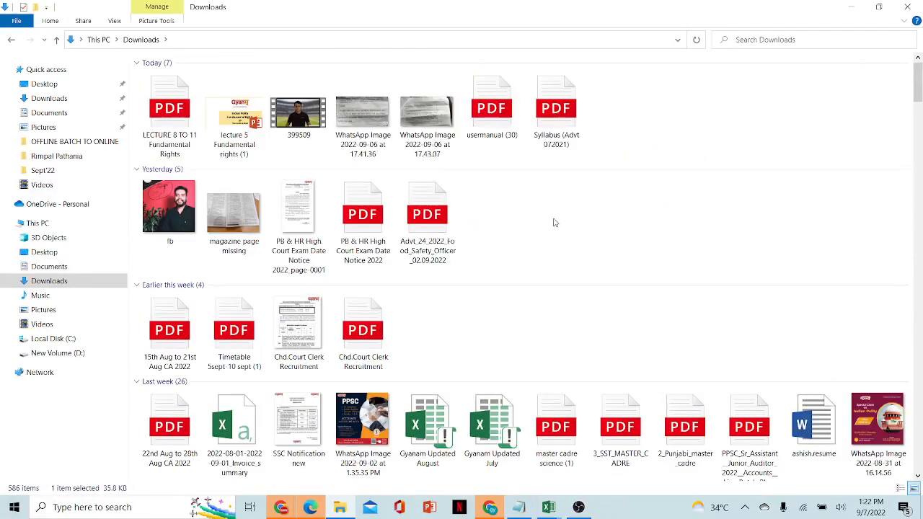
{"action": "right_click", "coordinate": [555, 217]}
{"action": "left_click", "coordinate": [489, 264]}
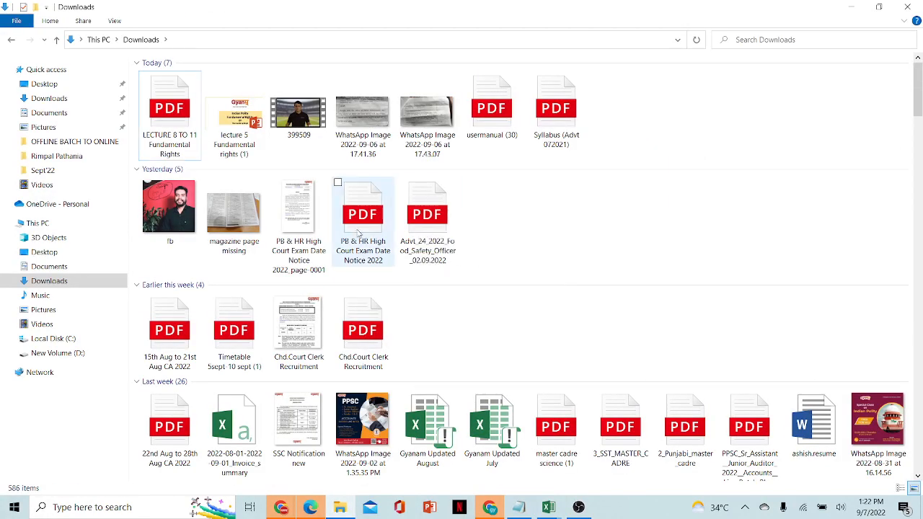
{"action": "scroll", "coordinate": [359, 232], "scroll_direction": "down", "scroll_amount": 20}
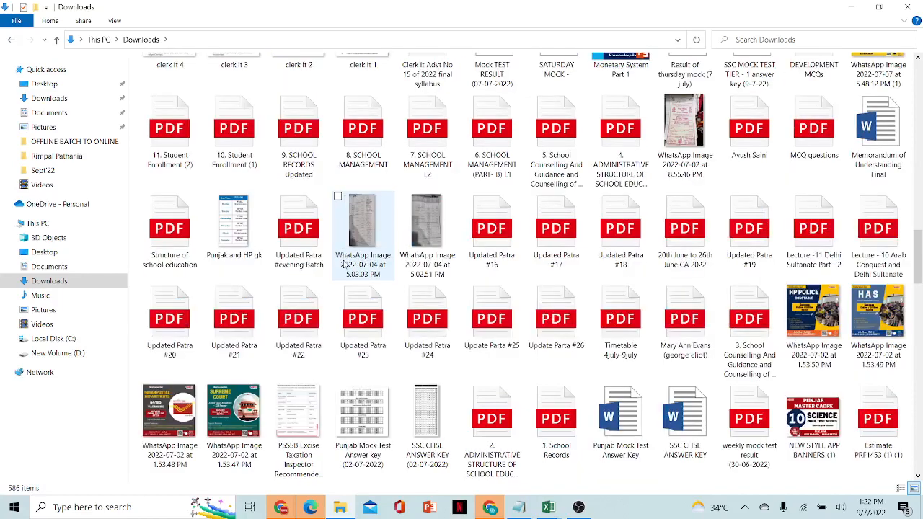
{"action": "scroll", "coordinate": [343, 264], "scroll_direction": "down", "scroll_amount": 20}
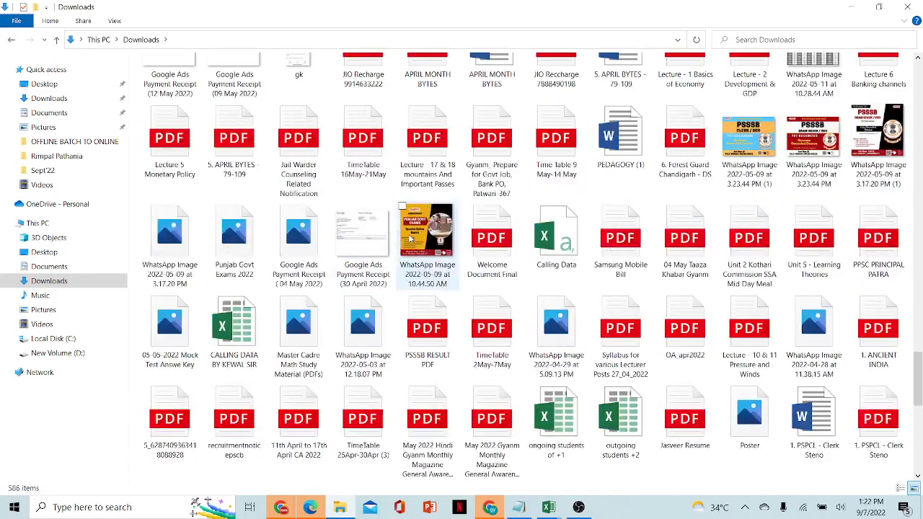
{"action": "scroll", "coordinate": [465, 234], "scroll_direction": "down", "scroll_amount": 3}
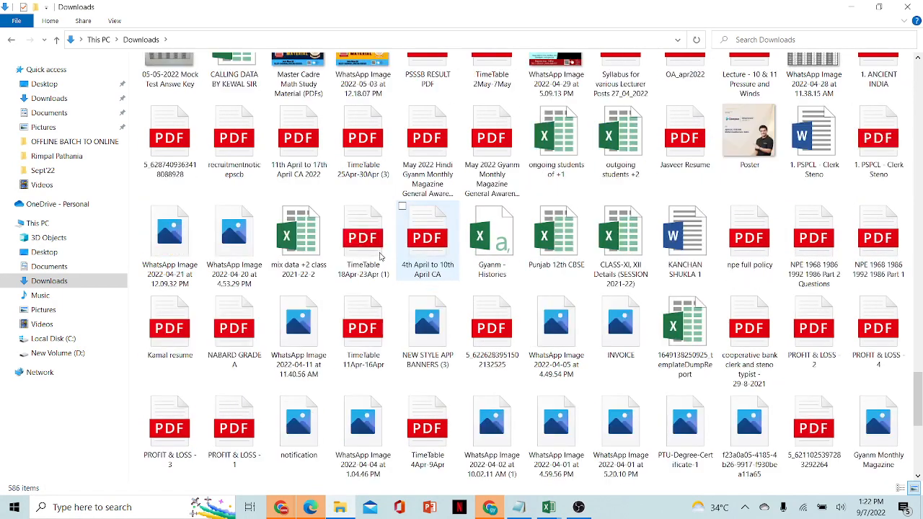
{"action": "scroll", "coordinate": [415, 251], "scroll_direction": "down", "scroll_amount": 14}
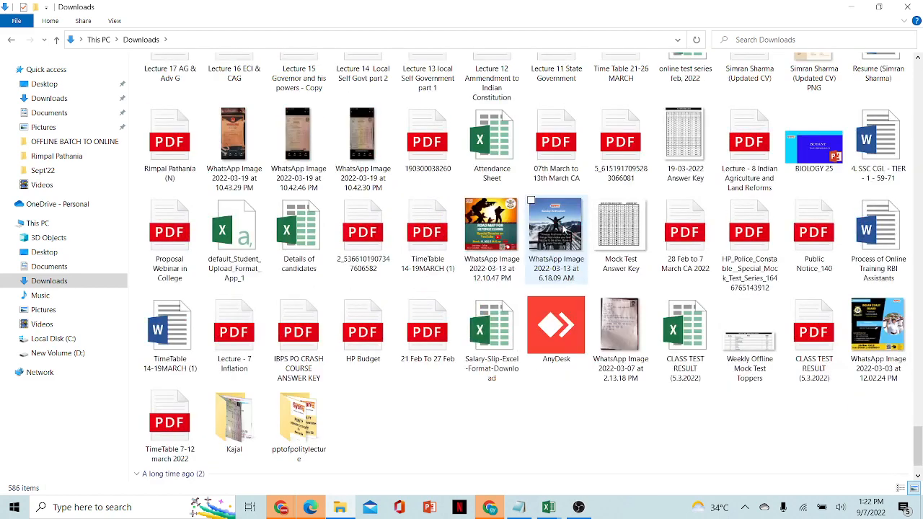
{"action": "scroll", "coordinate": [498, 241], "scroll_direction": "up", "scroll_amount": 15}
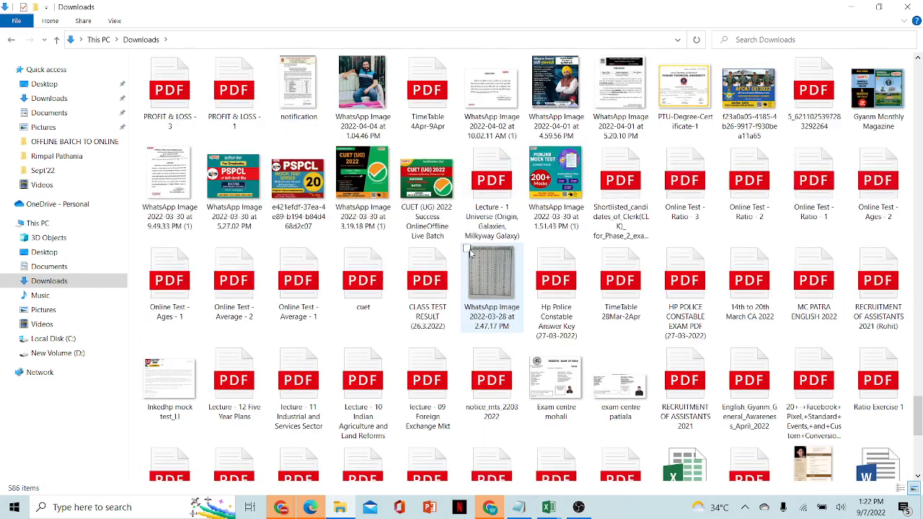
{"action": "scroll", "coordinate": [470, 254], "scroll_direction": "up", "scroll_amount": 12}
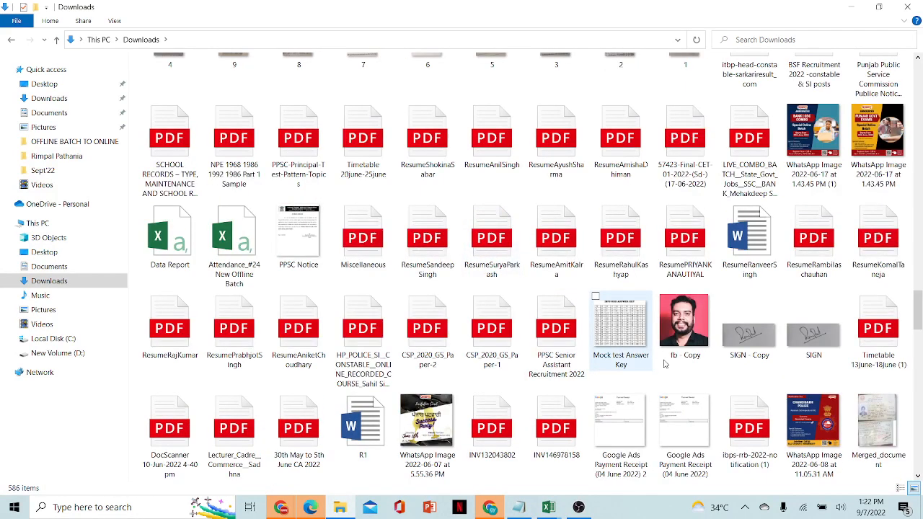
Move the image "SIGN - Copy" from the Downloads folder to the desktop
{"action": "left_click", "coordinate": [748, 351]}
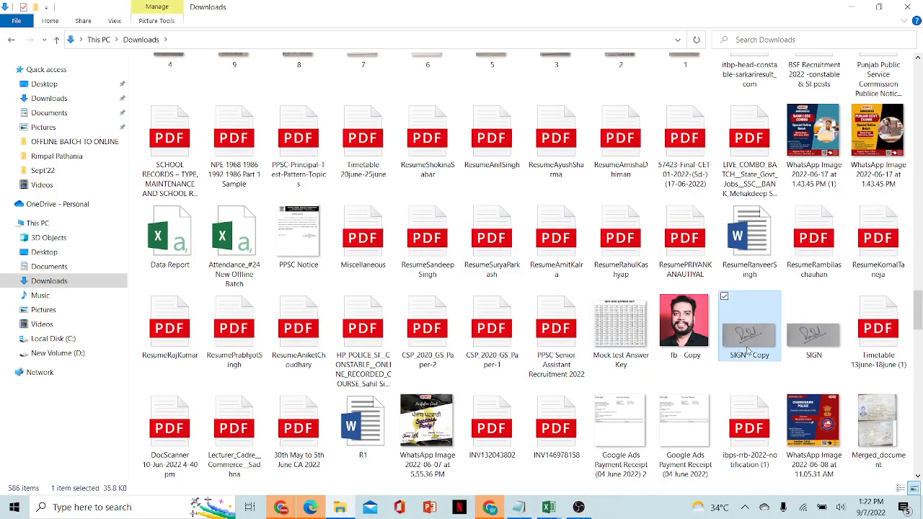
{"action": "key", "text": "ctrl+x"}
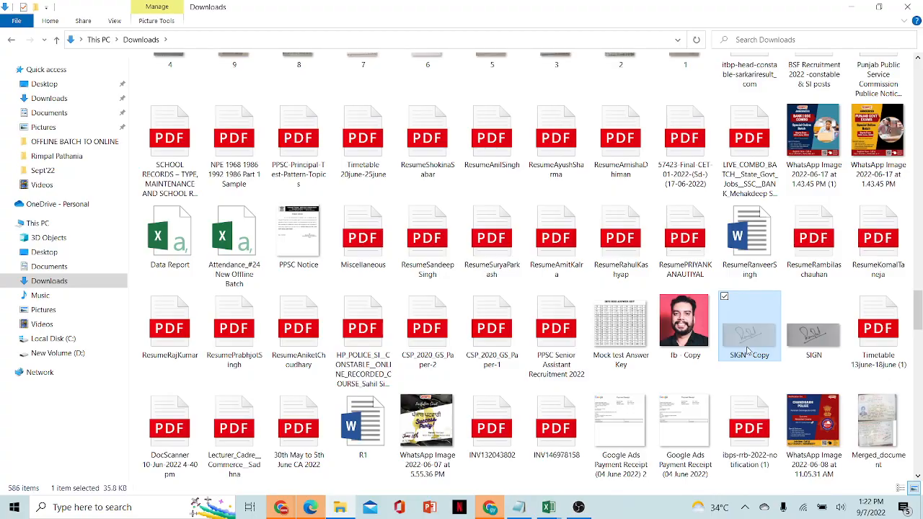
{"action": "key", "text": "super+d"}
{"action": "right_click", "coordinate": [521, 124]}
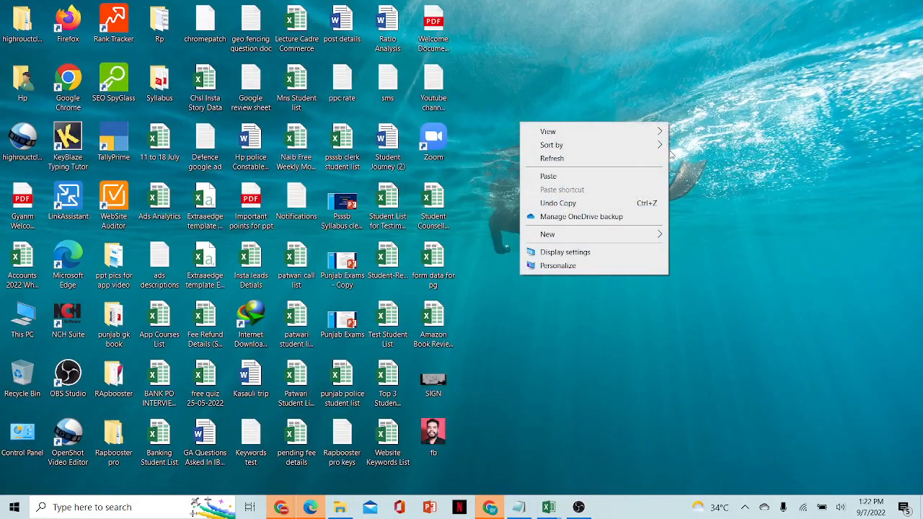
{"action": "left_click", "coordinate": [609, 158]}
{"action": "right_click", "coordinate": [459, 162]}
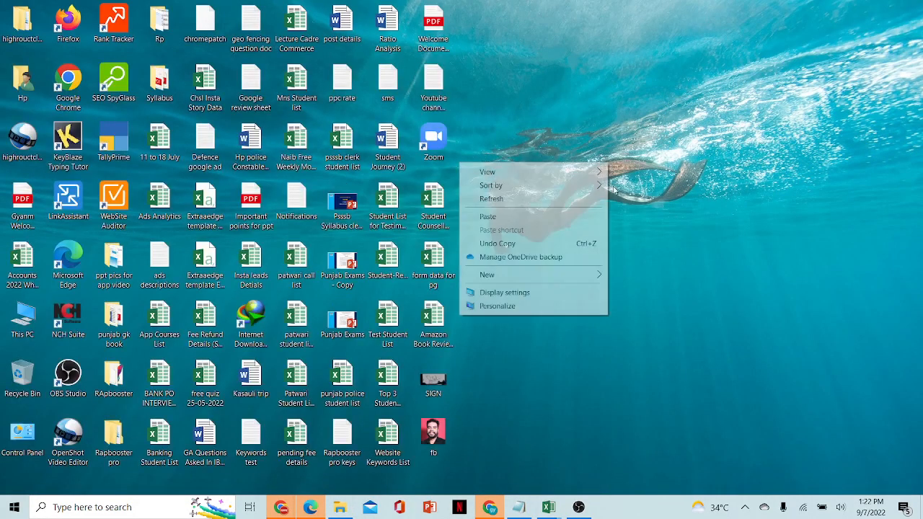
{"action": "left_click", "coordinate": [560, 217]}
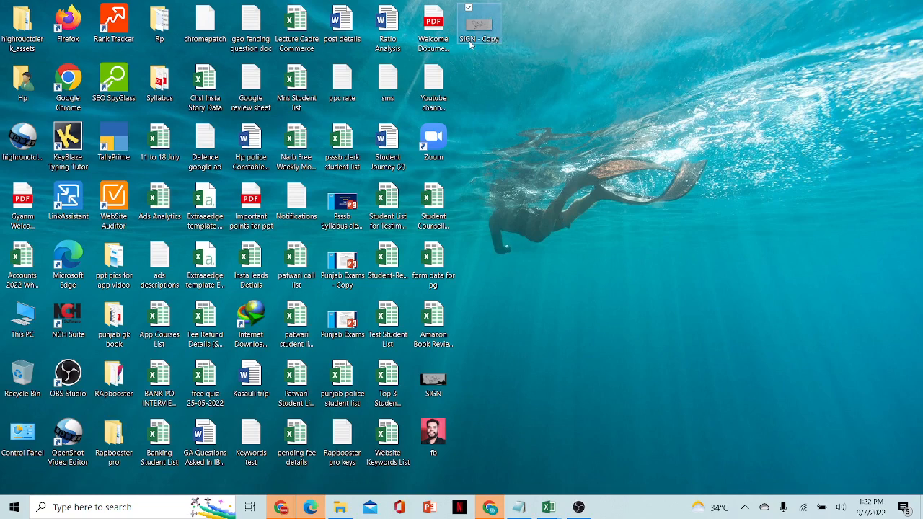
Rename the file "SIGN - Copy" on the desktop as sign, accepting the suggested name "sign (2)"
{"action": "left_click", "coordinate": [470, 40]}
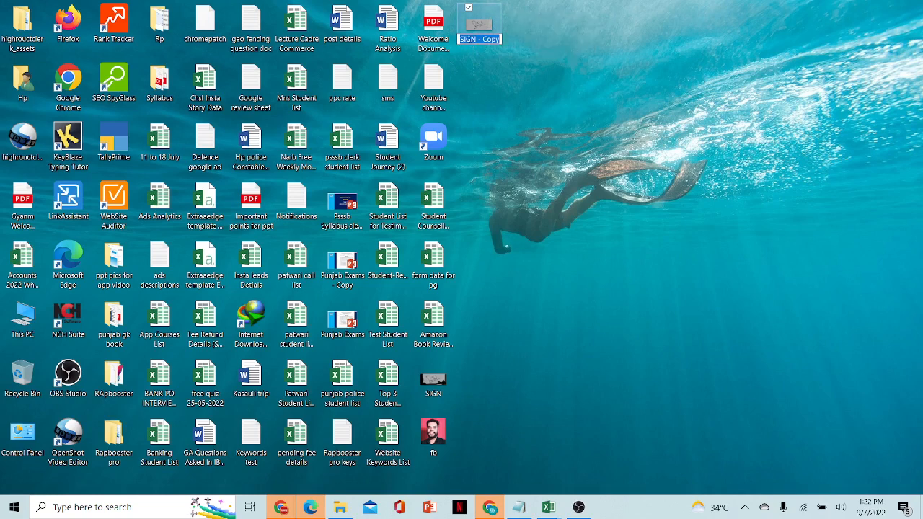
{"action": "type", "text": "sign"}
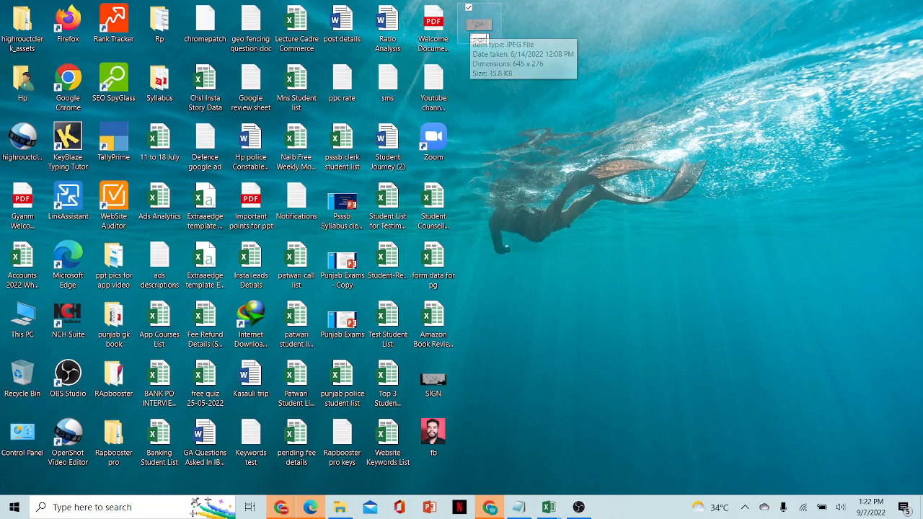
{"action": "key", "text": "Return"}
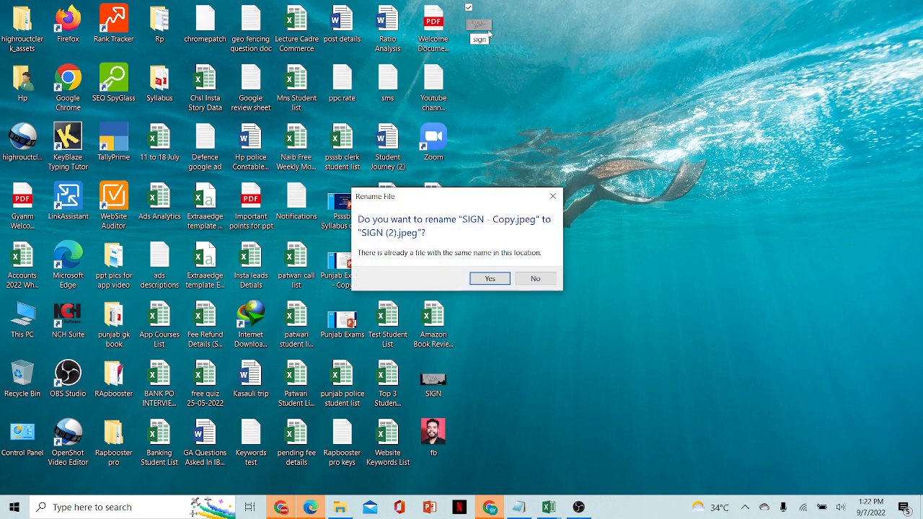
{"action": "left_click", "coordinate": [489, 279]}
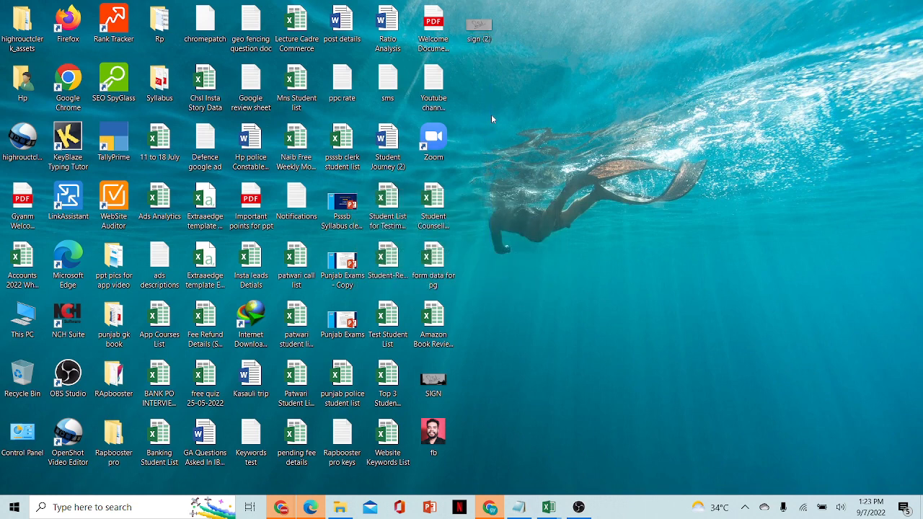
Open the desktop image "sign (2)" in Paint
{"action": "left_click", "coordinate": [484, 38]}
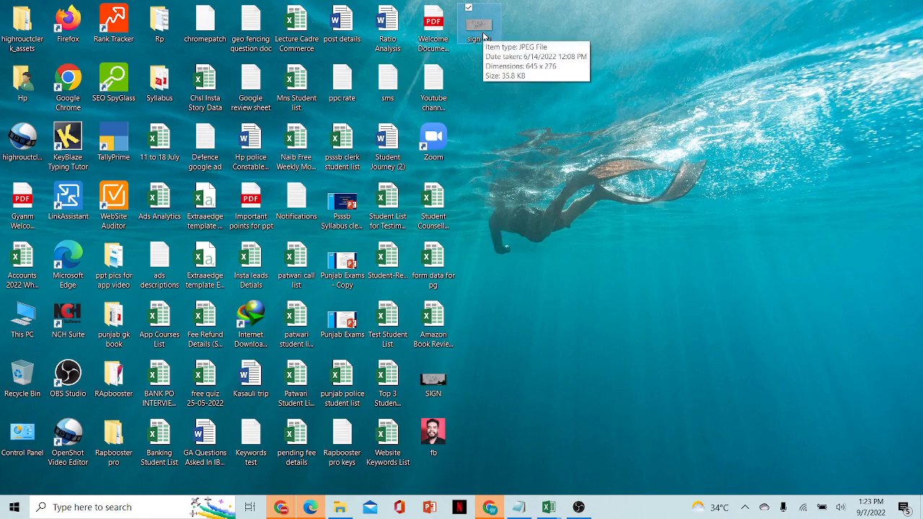
{"action": "right_click", "coordinate": [483, 29]}
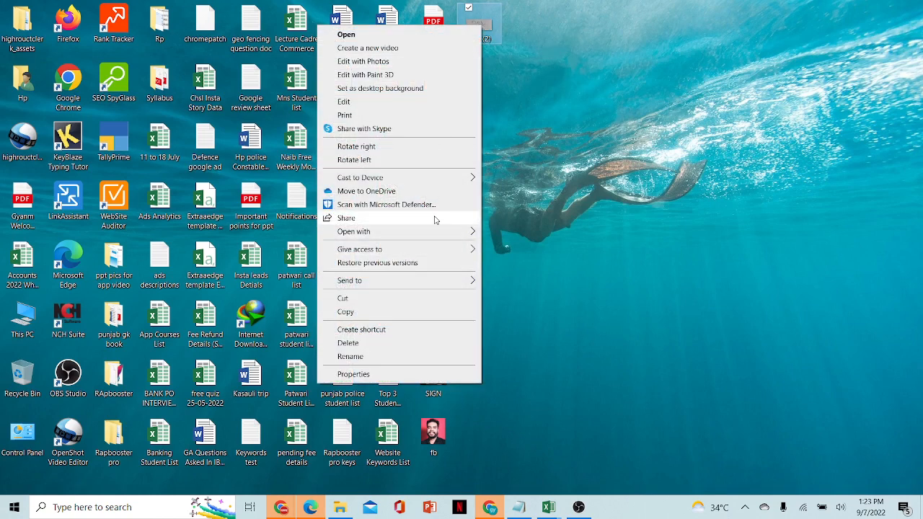
{"action": "mouse_move", "coordinate": [459, 234]}
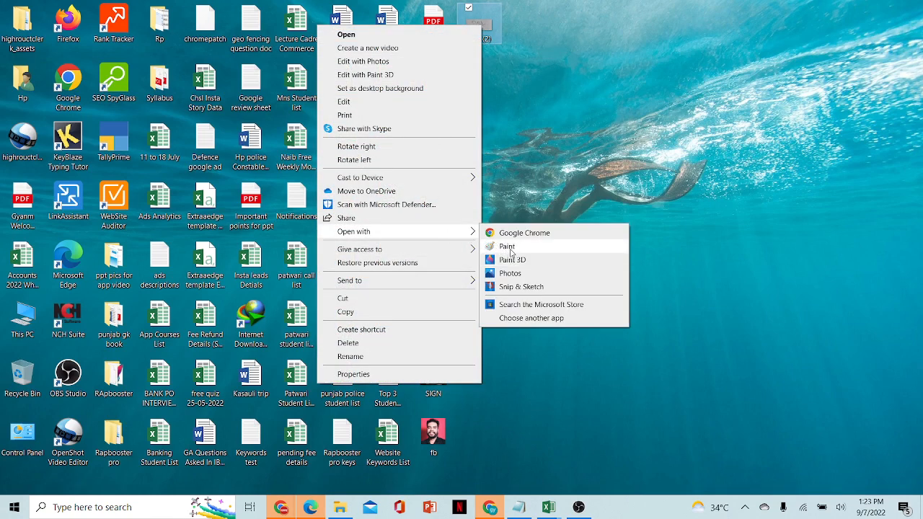
{"action": "left_click", "coordinate": [508, 249]}
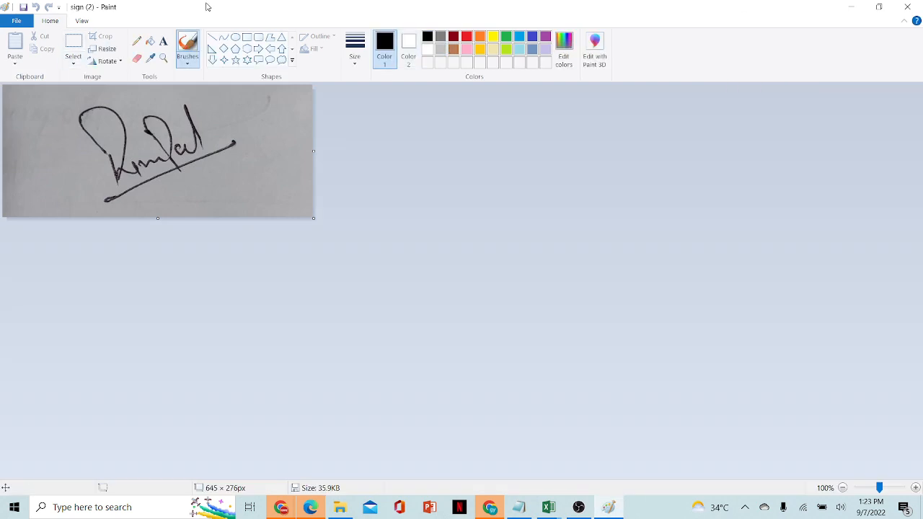
Resize the signature image to 300 pixels wide with the aspect ratio maintained, and save it
{"action": "left_click", "coordinate": [103, 49]}
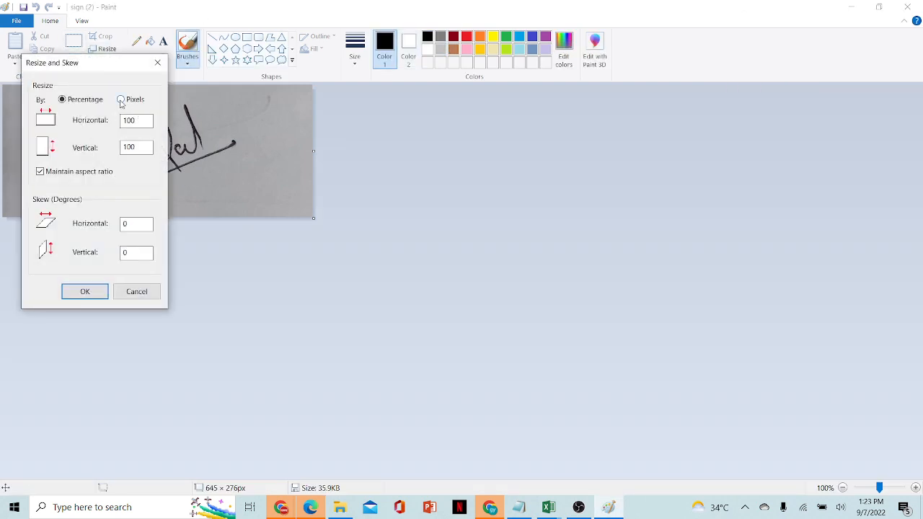
{"action": "left_click", "coordinate": [121, 100]}
{"action": "double_click", "coordinate": [134, 120]}
{"action": "type", "text": "300"}
{"action": "left_click", "coordinate": [94, 294]}
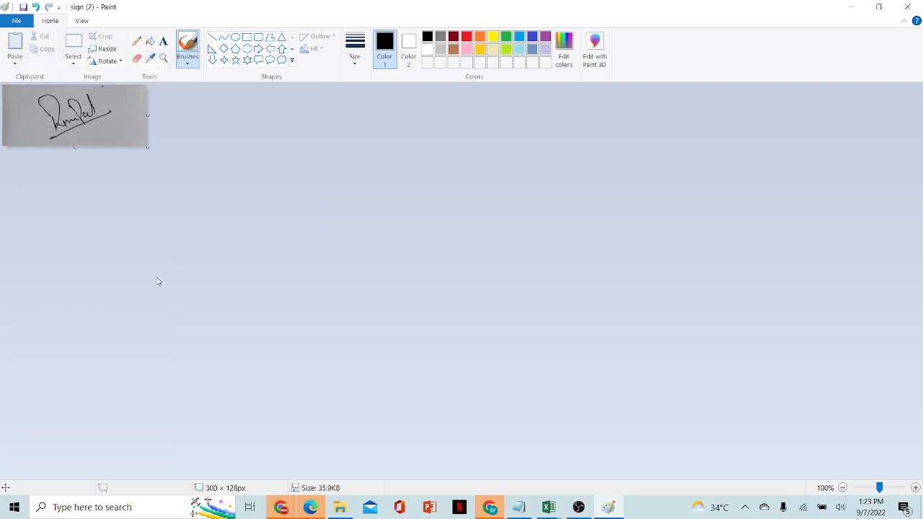
{"action": "key", "text": "ctrl+s"}
Scale the signature image to 80 percent with the aspect ratio maintained
{"action": "left_click", "coordinate": [103, 48]}
{"action": "left_click_drag", "start_coordinate": [143, 121], "coordinate": [122, 123]}
{"action": "type", "text": "80"}
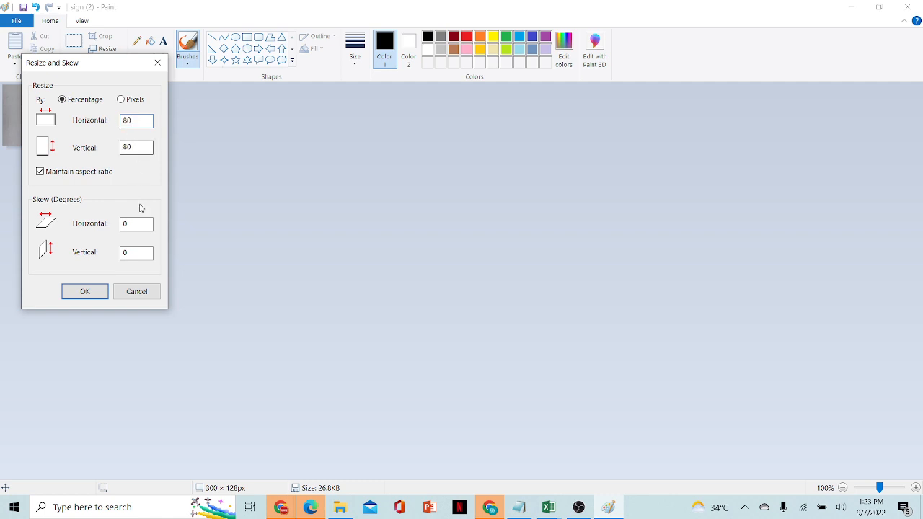
{"action": "left_click", "coordinate": [102, 290]}
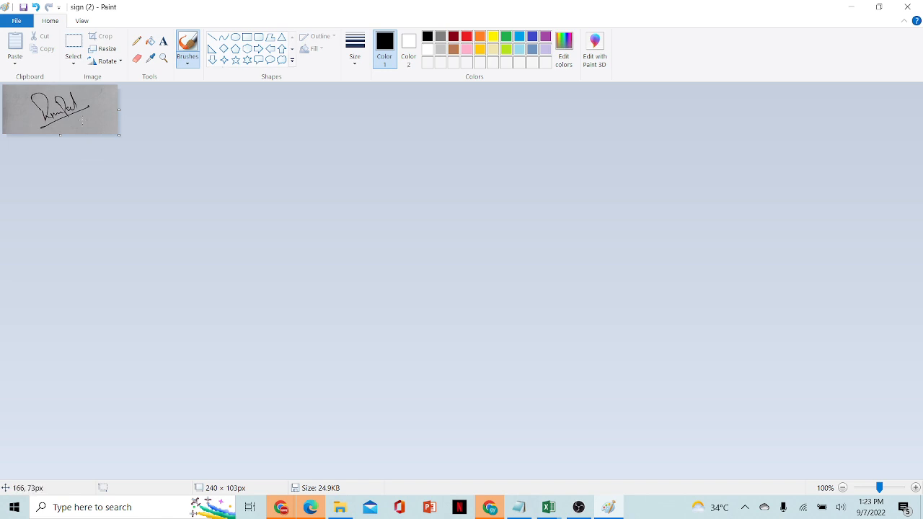
Resize the signature image to 150 pixels wide with the aspect ratio maintained, and save the file
{"action": "left_click", "coordinate": [112, 57]}
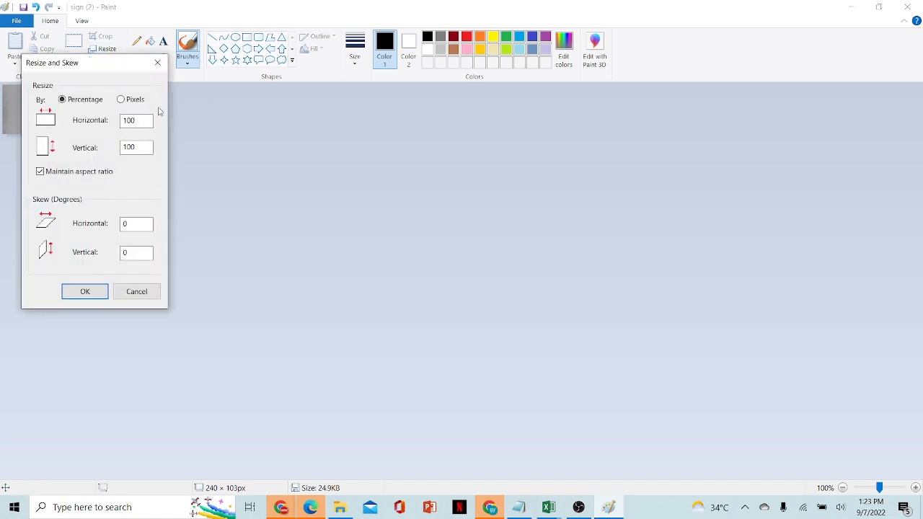
{"action": "left_click", "coordinate": [120, 99]}
{"action": "left_click_drag", "start_coordinate": [135, 121], "coordinate": [124, 124]}
{"action": "type", "text": "1"}
{"action": "left_click", "coordinate": [97, 291]}
{"action": "key", "text": "ctrl+s"}
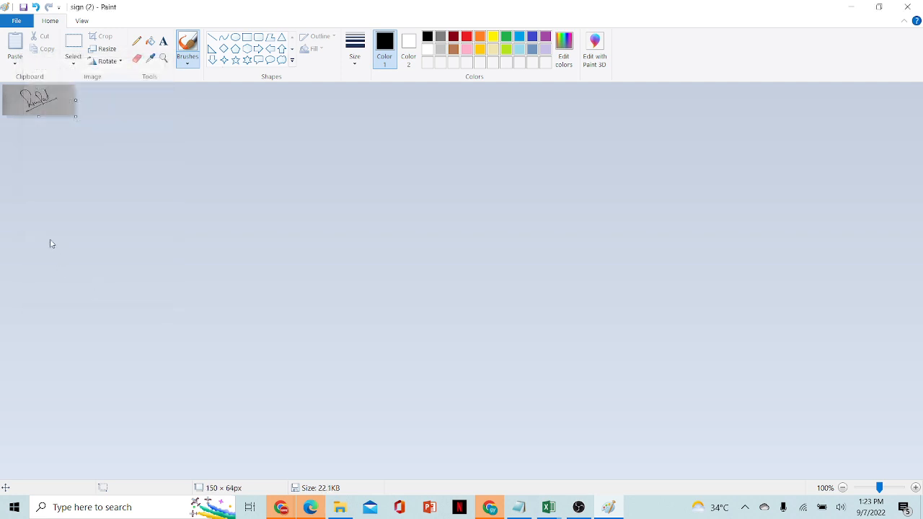
Resize the signature image to 100 pixels wide with the aspect ratio maintained
{"action": "left_click", "coordinate": [102, 49]}
{"action": "left_click", "coordinate": [122, 100]}
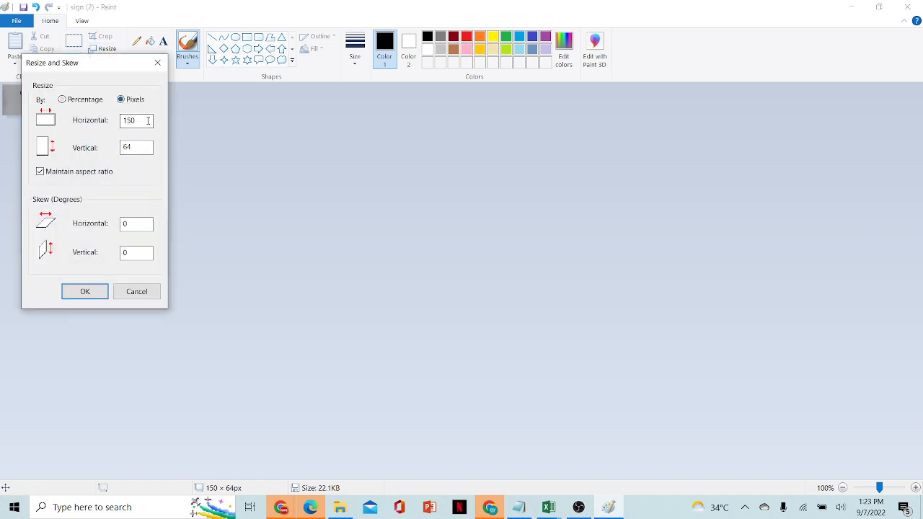
{"action": "key", "text": "Tab"}
{"action": "type", "text": "100"}
{"action": "left_click", "coordinate": [84, 291]}
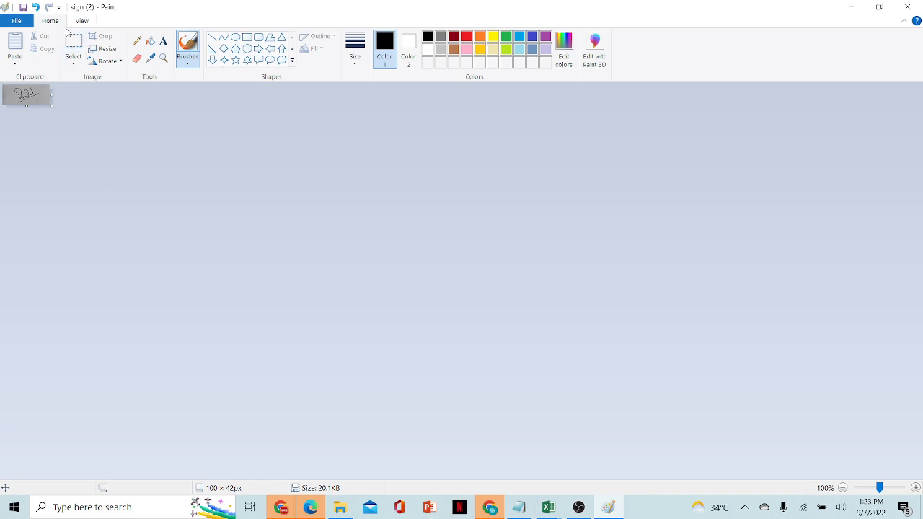
Scale the signature image to 90 percent with the aspect ratio maintained
{"action": "left_click", "coordinate": [112, 48]}
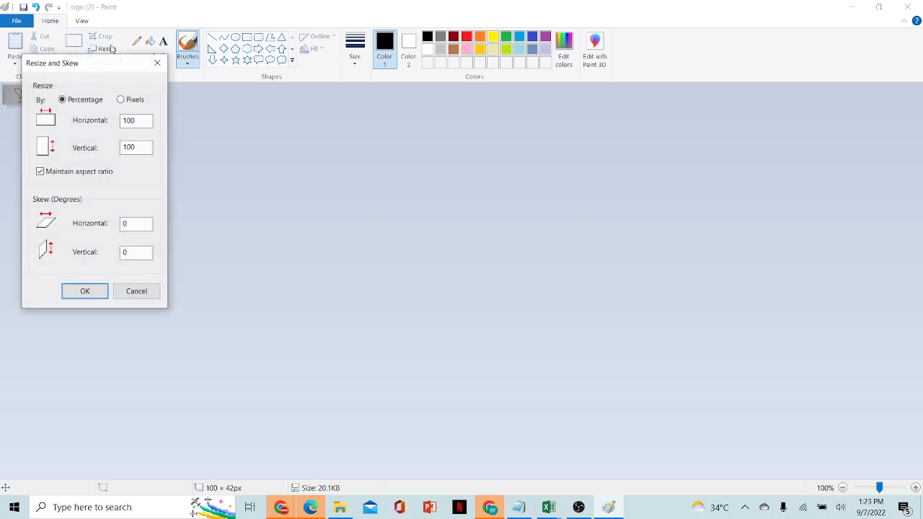
{"action": "double_click", "coordinate": [128, 123]}
{"action": "type", "text": "90"}
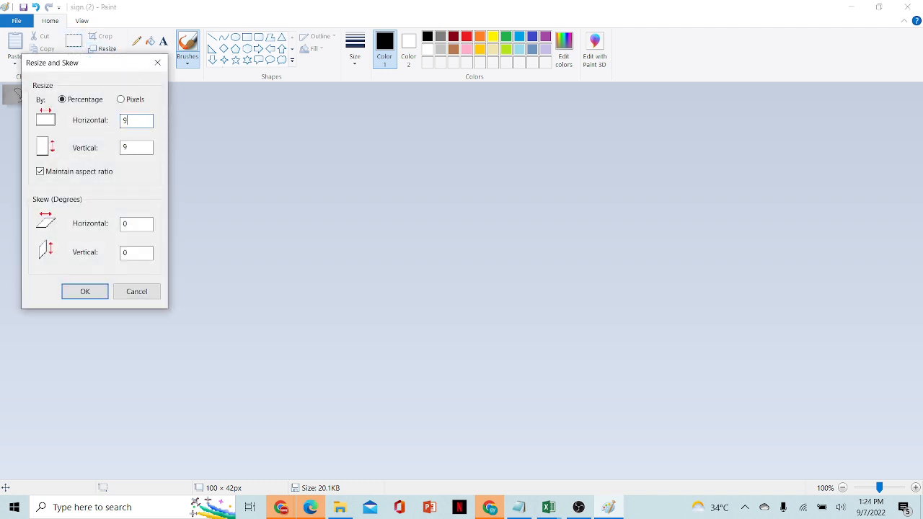
{"action": "key", "text": "Return"}
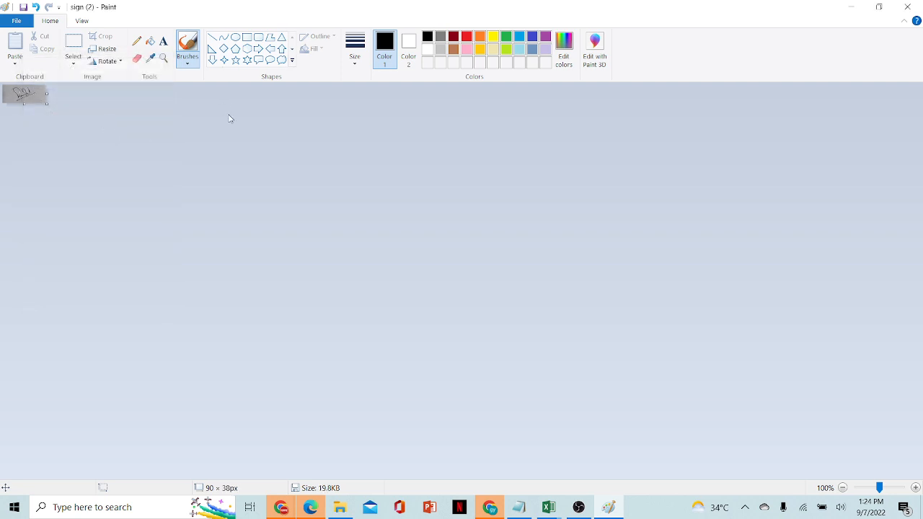
Save the reduced signature as a new JPEG file named "ab" on the Desktop
{"action": "left_click", "coordinate": [22, 23]}
{"action": "left_click", "coordinate": [50, 121]}
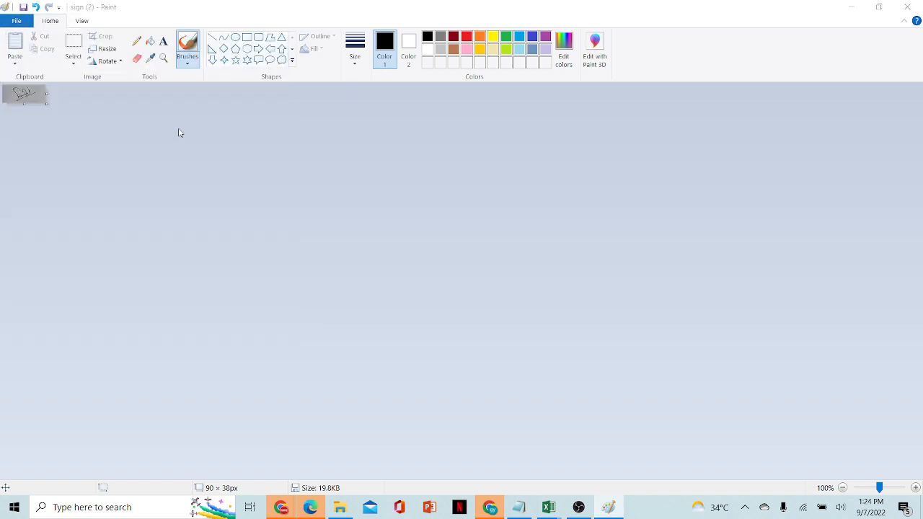
{"action": "key", "text": "BackSpace"}
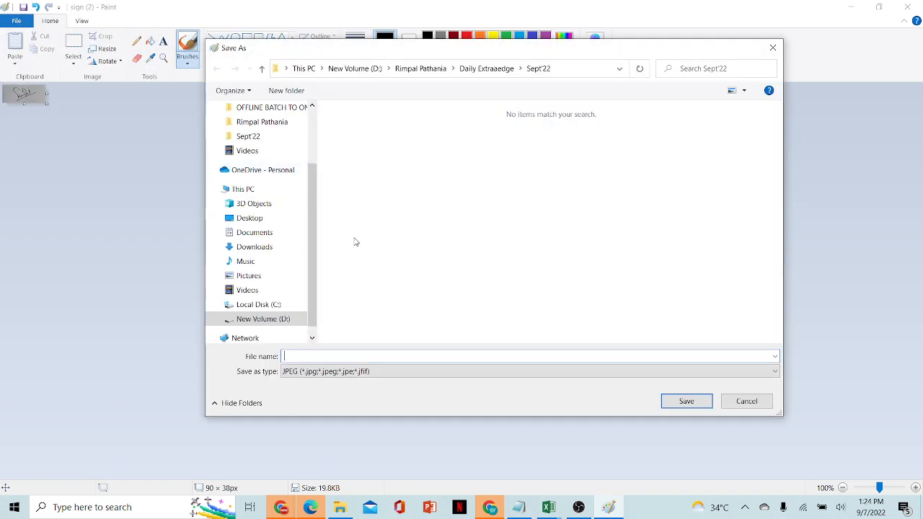
{"action": "type", "text": "ab"}
{"action": "left_click", "coordinate": [277, 222]}
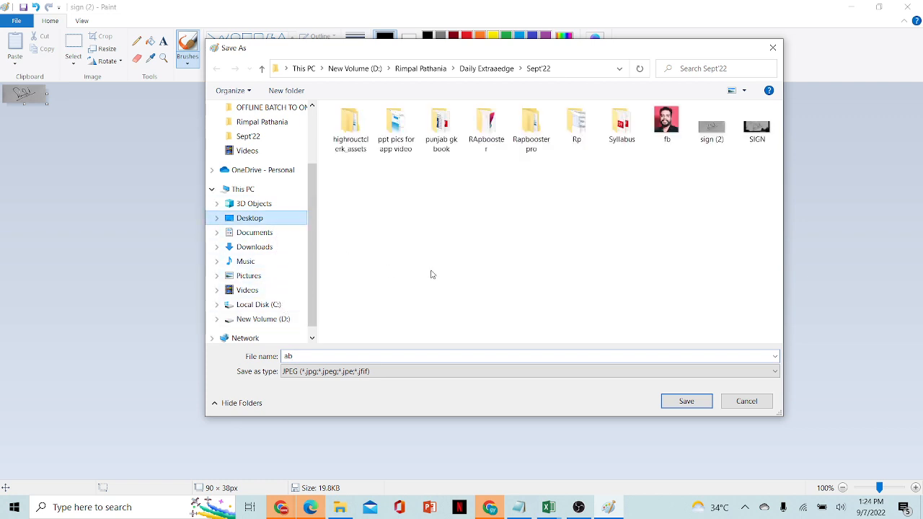
{"action": "left_click", "coordinate": [686, 402]}
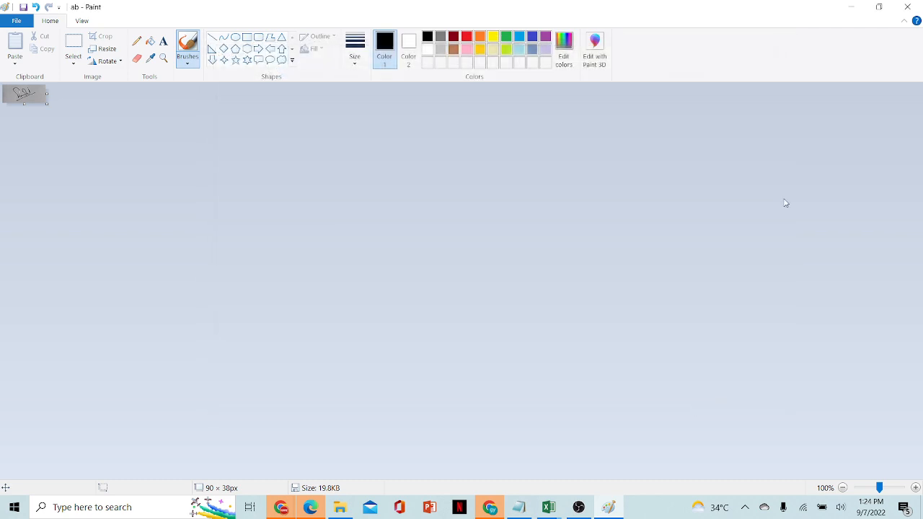
Switch to the SBI recruitment page in Chrome and upload the Desktop image "ab" as the candidate's scanned signature
{"action": "left_click", "coordinate": [851, 7]}
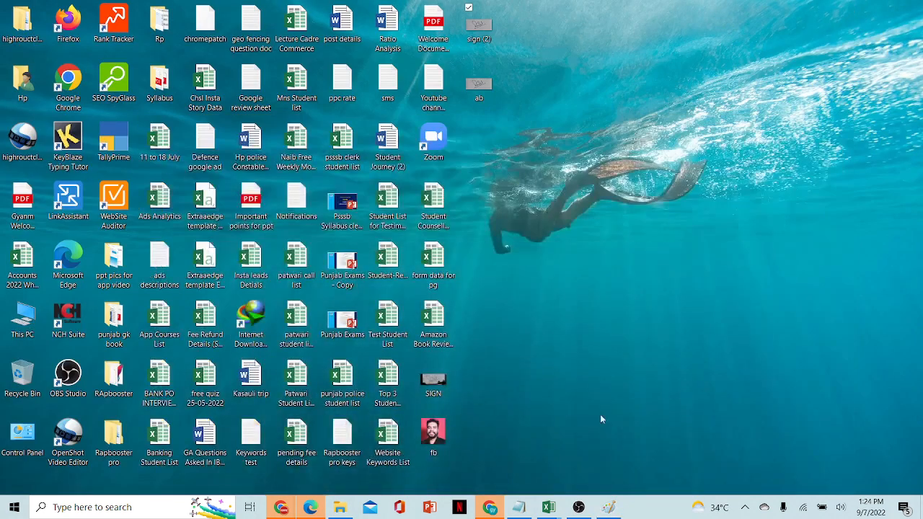
{"action": "mouse_move", "coordinate": [281, 507]}
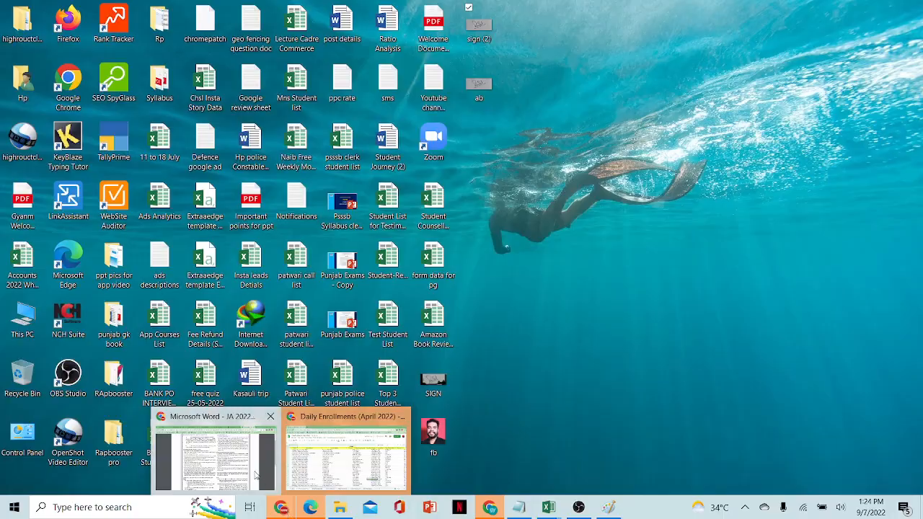
{"action": "left_click", "coordinate": [278, 436]}
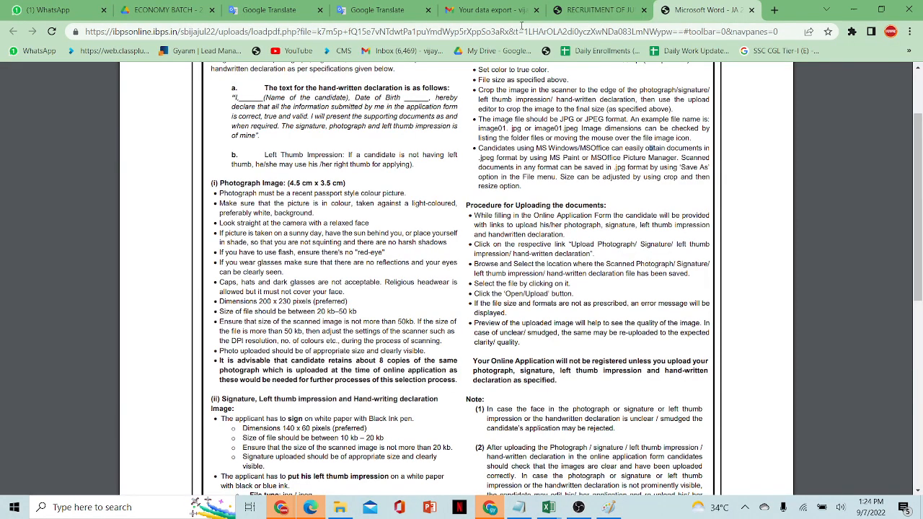
{"action": "left_click", "coordinate": [599, 10]}
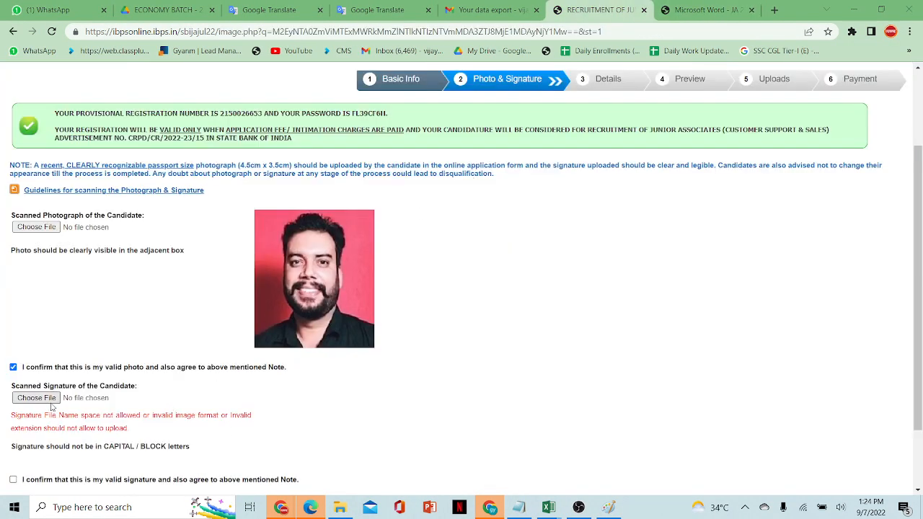
{"action": "left_click", "coordinate": [51, 401]}
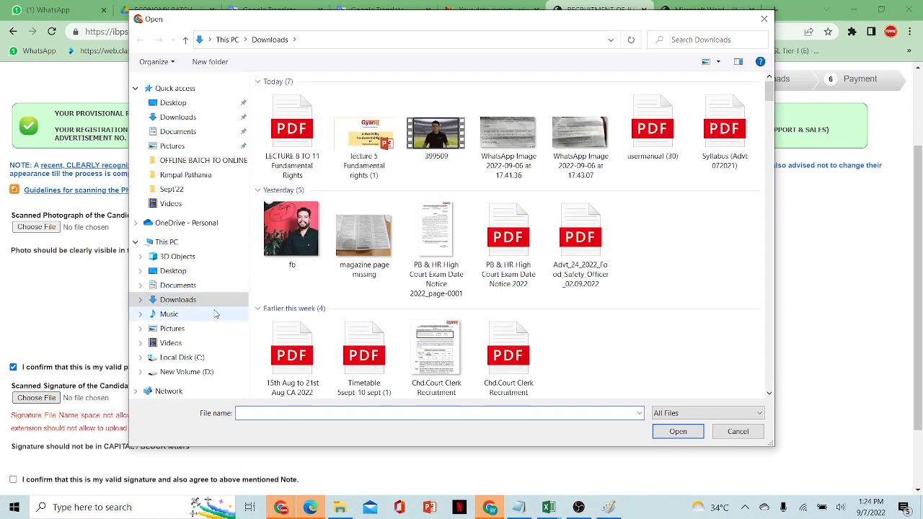
{"action": "left_click", "coordinate": [197, 272]}
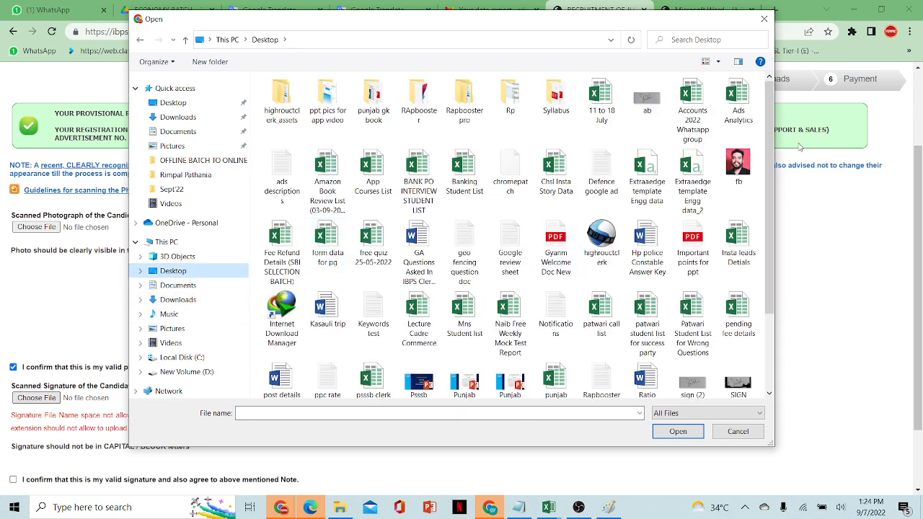
{"action": "left_click", "coordinate": [641, 106]}
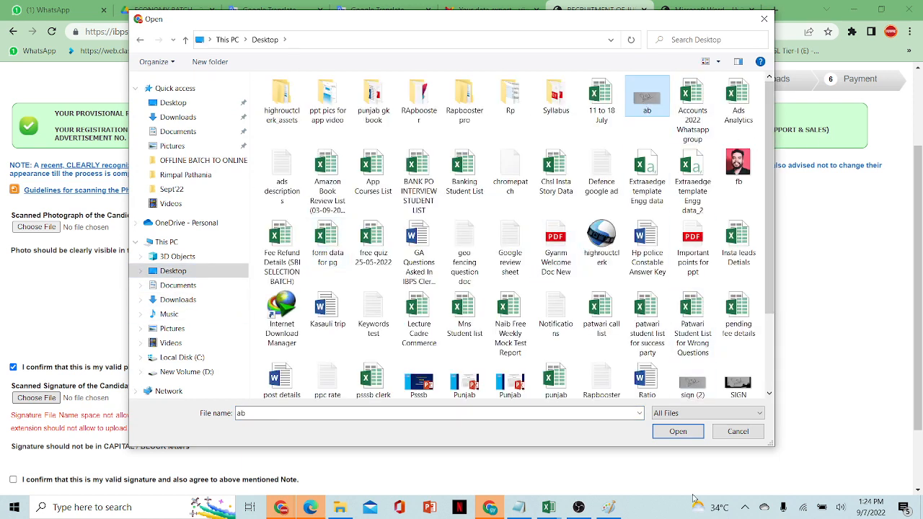
{"action": "left_click", "coordinate": [684, 433]}
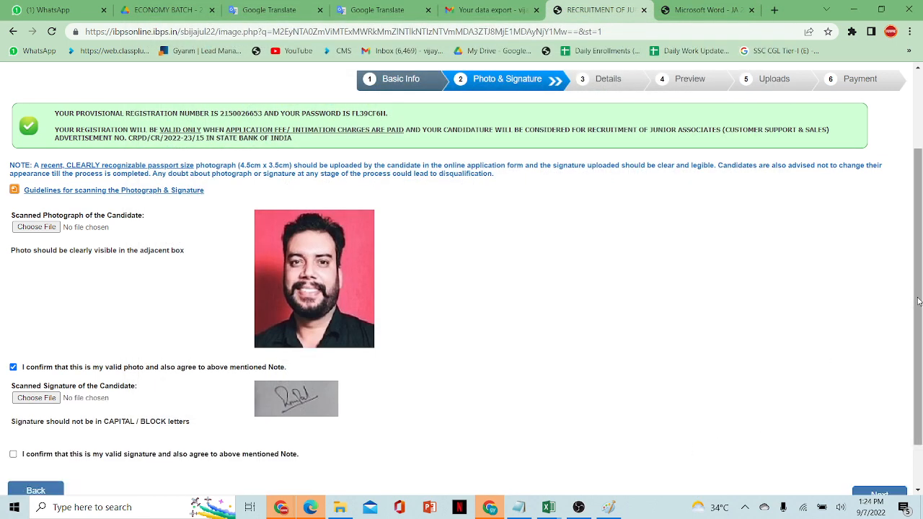
Confirm that the uploaded signature is valid and proceed to the Details stage of the application
{"action": "scroll", "coordinate": [796, 356], "scroll_direction": "down", "scroll_amount": 2}
{"action": "left_click", "coordinate": [13, 396]}
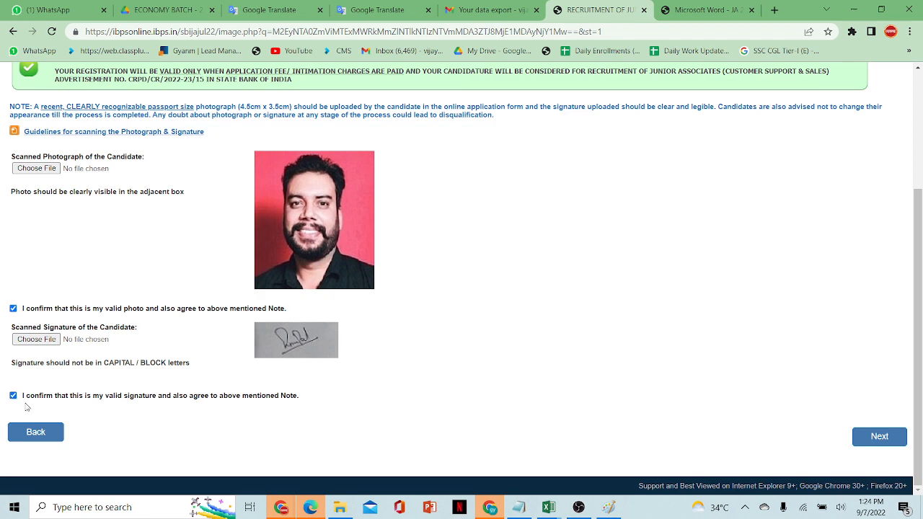
{"action": "left_click", "coordinate": [876, 437]}
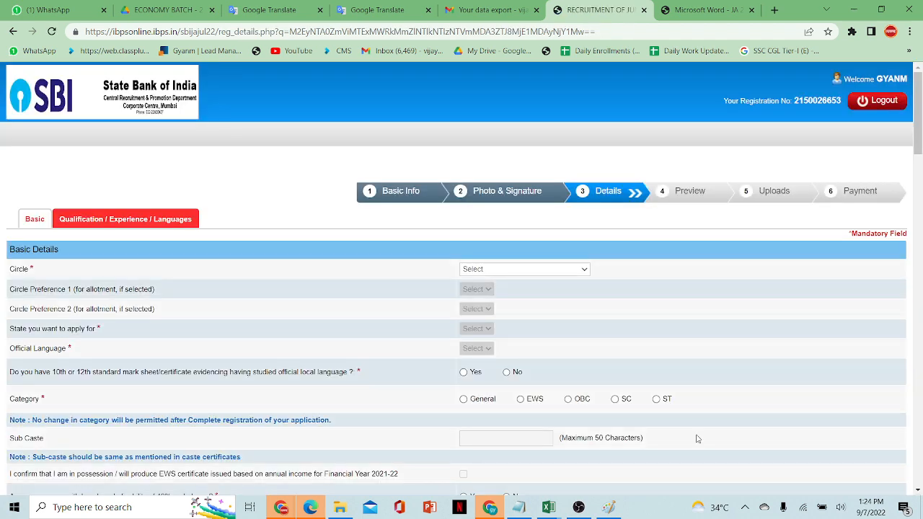
Set the circle to CHANDIGARH and the state to apply for to PUNJAB
{"action": "left_click", "coordinate": [576, 272]}
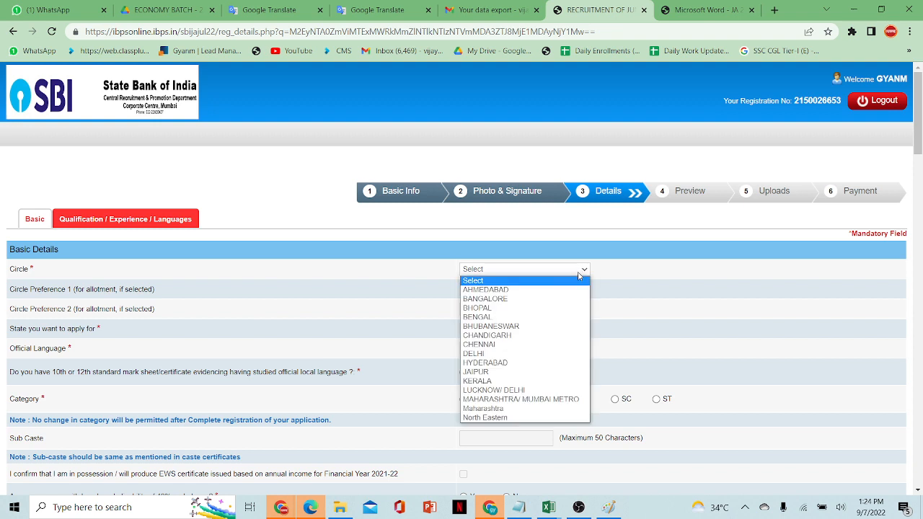
{"action": "left_click", "coordinate": [525, 338]}
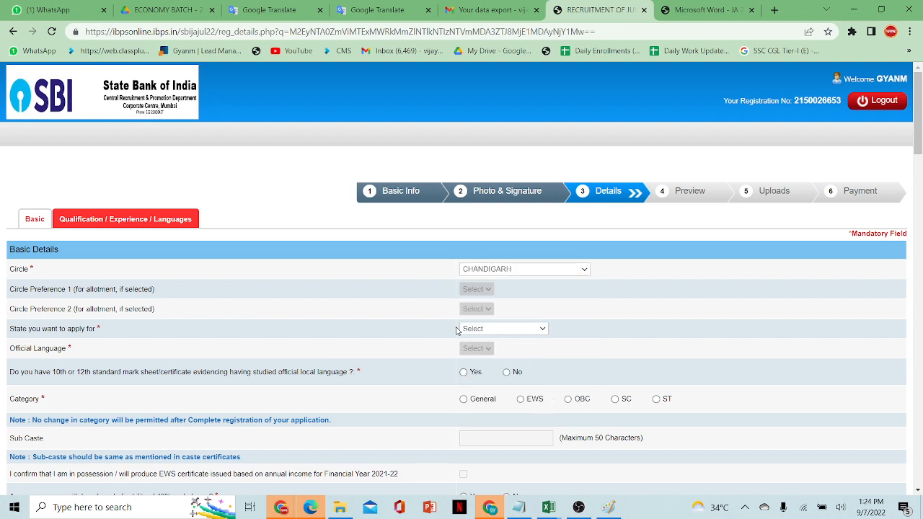
{"action": "left_click", "coordinate": [490, 331]}
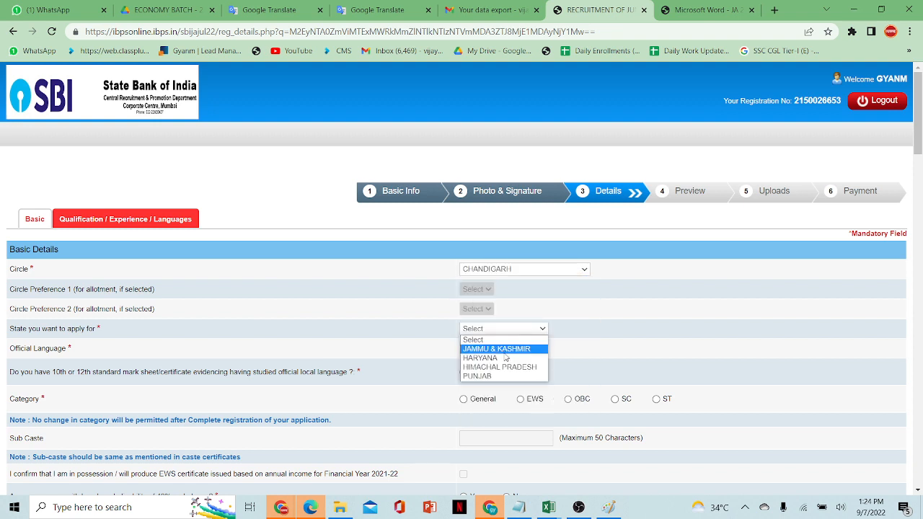
{"action": "left_click", "coordinate": [505, 364]}
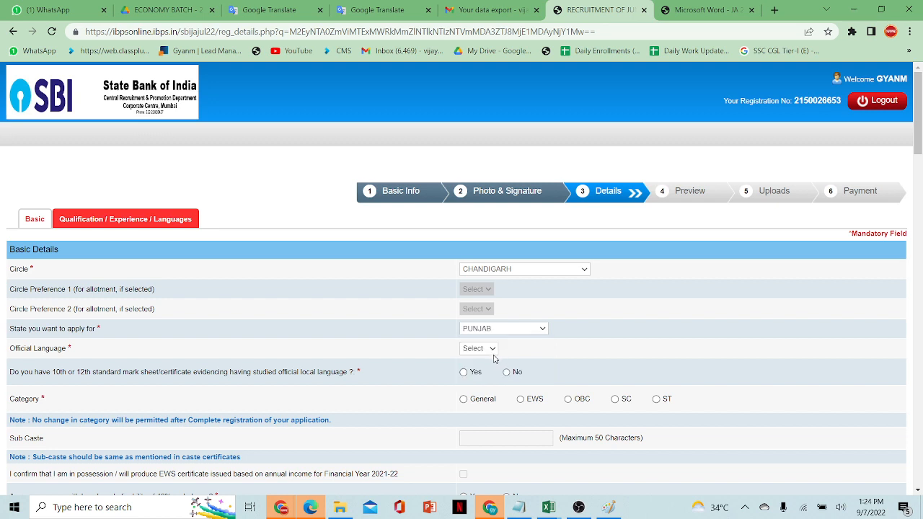
Choose the official language, answer Yes to having studied it, set the category to General and answer No to benchmark disability
{"action": "left_click", "coordinate": [493, 350]}
{"action": "left_click", "coordinate": [479, 379]}
{"action": "left_click", "coordinate": [463, 373]}
{"action": "left_click", "coordinate": [464, 400]}
{"action": "left_click", "coordinate": [568, 171]}
{"action": "left_click_drag", "start_coordinate": [921, 168], "coordinate": [919, 200]}
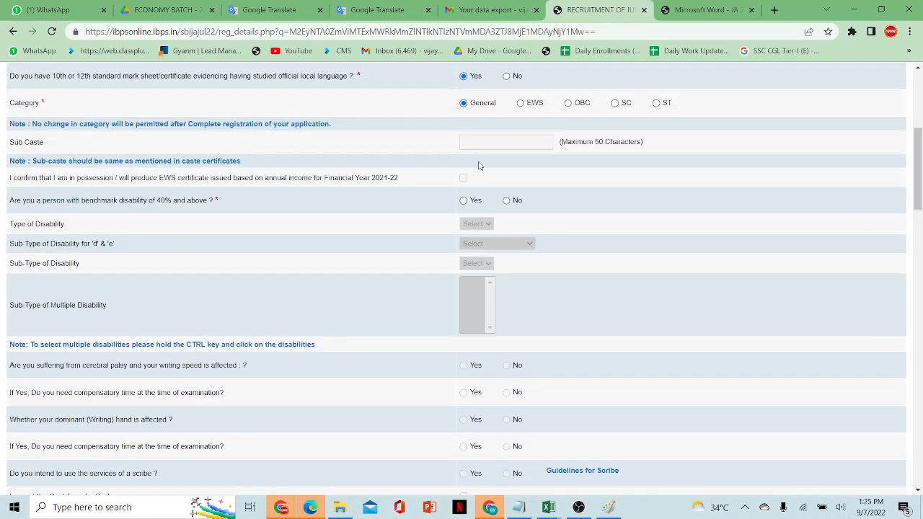
{"action": "left_click", "coordinate": [507, 201]}
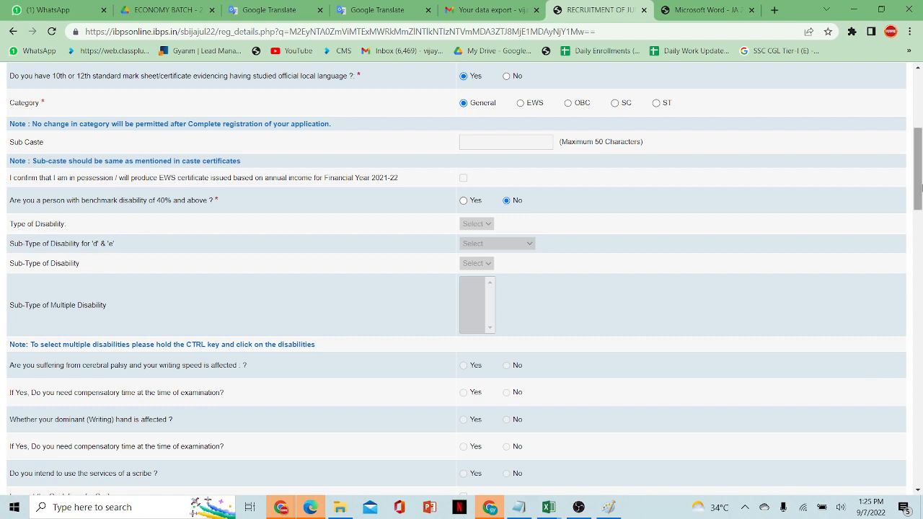
Set the religion to Hindu and answer No to religious minority, widow/divorced relaxation, Ex-Serviceman and Disabled Ex-Serviceman
{"action": "scroll", "coordinate": [920, 185], "scroll_direction": "down", "scroll_amount": 4}
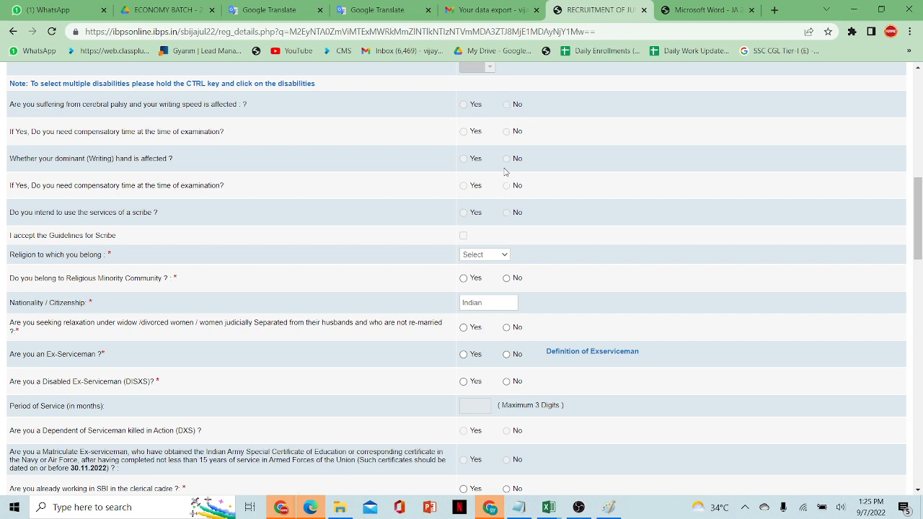
{"action": "left_click", "coordinate": [476, 256]}
{"action": "left_click", "coordinate": [491, 294]}
{"action": "left_click", "coordinate": [507, 279]}
{"action": "left_click", "coordinate": [506, 328]}
{"action": "left_click", "coordinate": [506, 354]}
{"action": "left_click", "coordinate": [507, 383]}
Answer No to the serviceman dependent, current and earlier SBI clerical employment, loan default and adverse character report questions
{"action": "scroll", "coordinate": [659, 412], "scroll_direction": "down", "scroll_amount": 4}
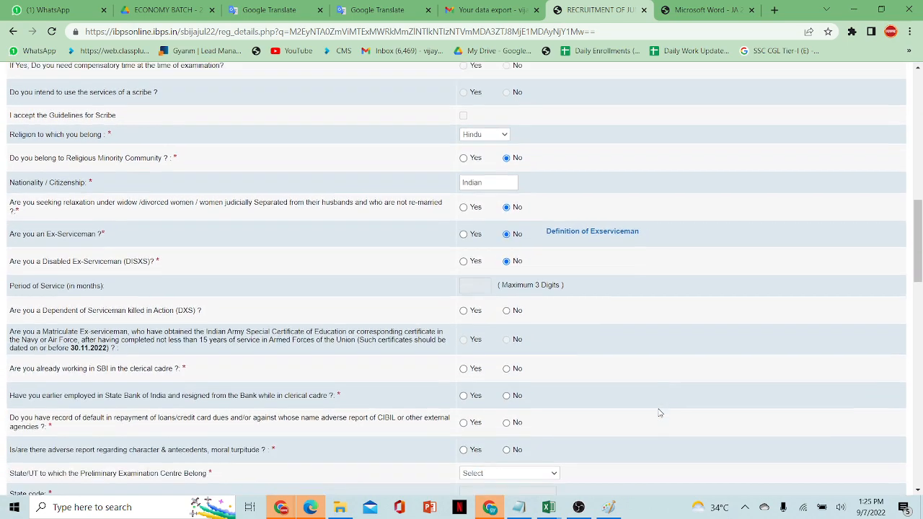
{"action": "scroll", "coordinate": [658, 412], "scroll_direction": "down", "scroll_amount": 4}
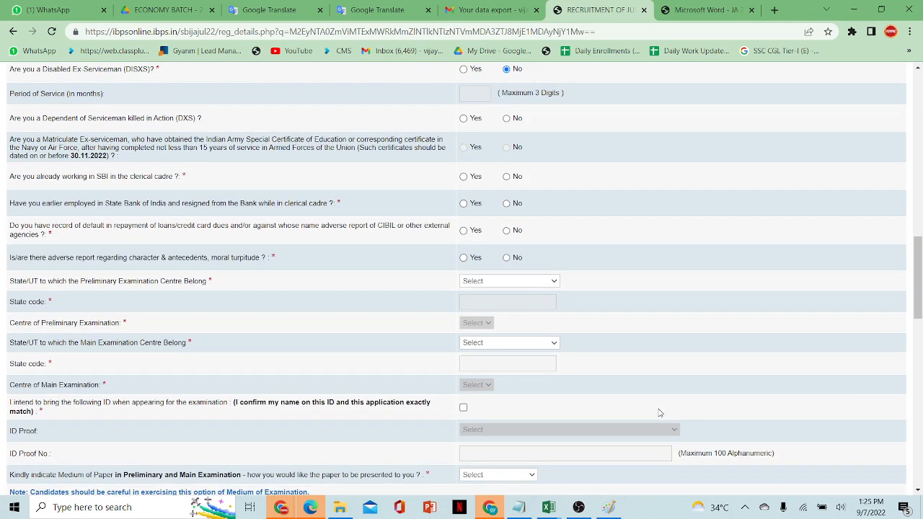
{"action": "left_click", "coordinate": [506, 118]}
{"action": "left_click", "coordinate": [506, 203]}
{"action": "left_click", "coordinate": [506, 231]}
{"action": "left_click", "coordinate": [506, 259]}
Set the Preliminary Examination state to Chandigarh and its centre to Chandigarh - Mohali
{"action": "left_click", "coordinate": [504, 282]}
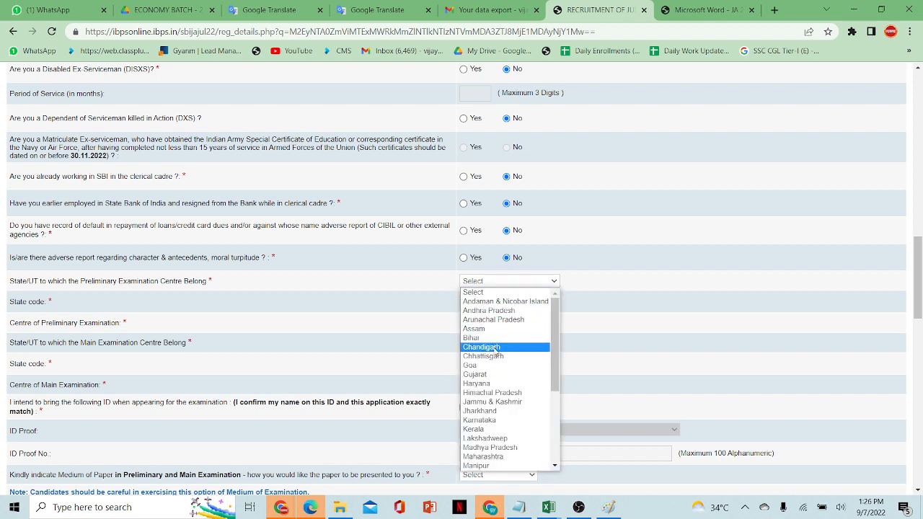
{"action": "left_click", "coordinate": [496, 348]}
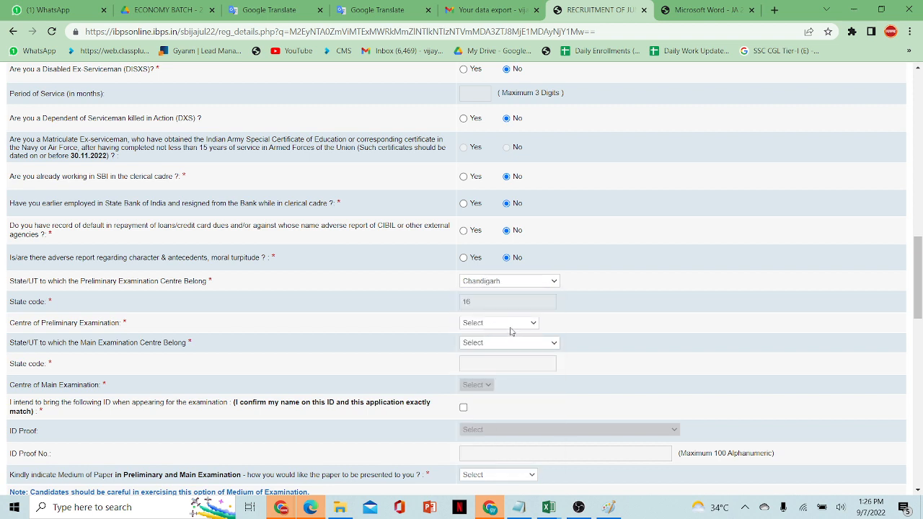
{"action": "left_click", "coordinate": [511, 327]}
{"action": "left_click", "coordinate": [508, 344]}
Set the Main Examination state to Chandigarh and its centre to Chandigarh - Mohali
{"action": "left_click", "coordinate": [511, 345]}
{"action": "scroll", "coordinate": [503, 264], "scroll_direction": "down", "scroll_amount": 1}
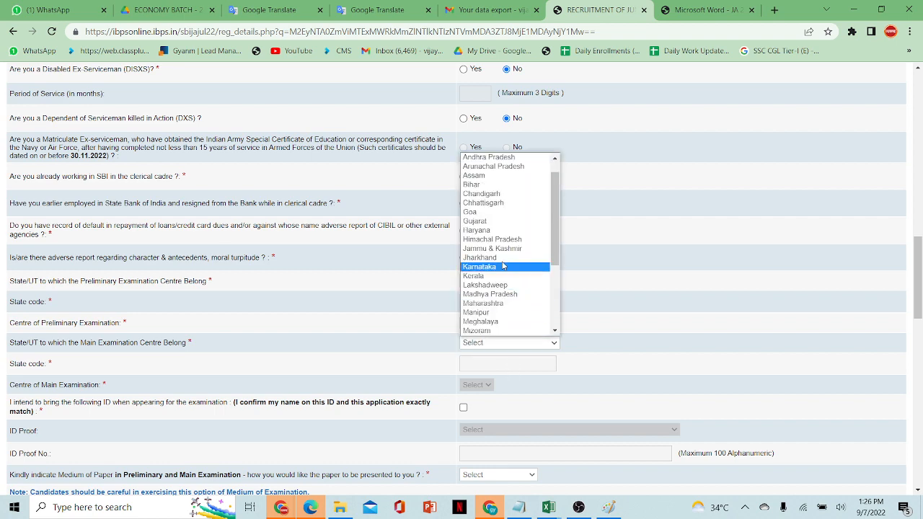
{"action": "left_click", "coordinate": [506, 194]}
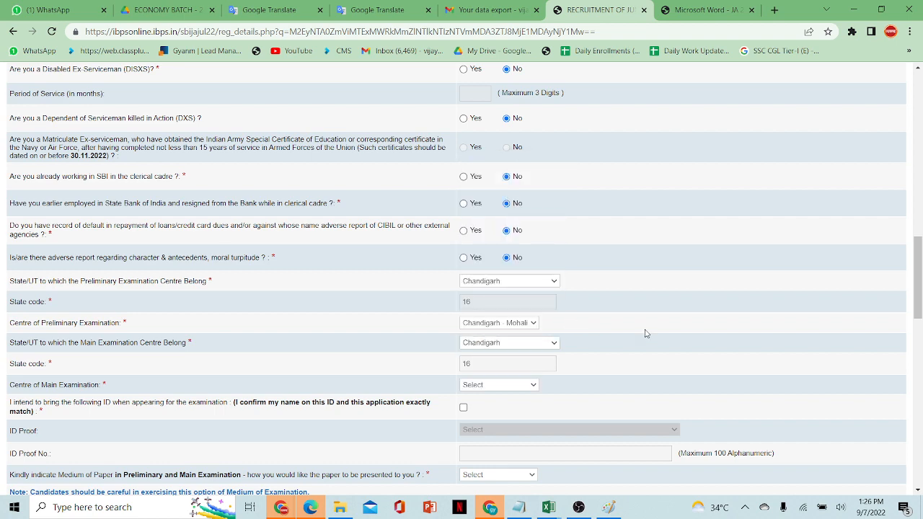
{"action": "left_click_drag", "start_coordinate": [918, 303], "coordinate": [917, 337]}
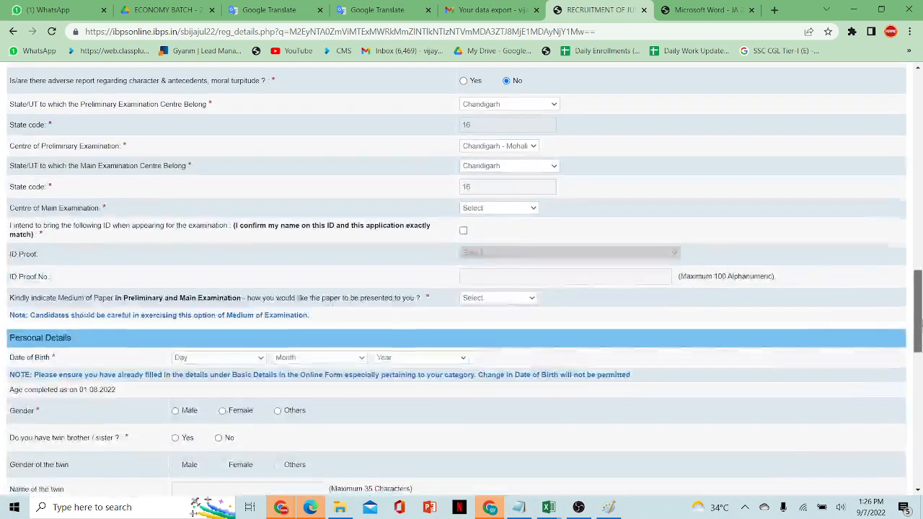
{"action": "left_click", "coordinate": [524, 208]}
{"action": "left_click", "coordinate": [520, 228]}
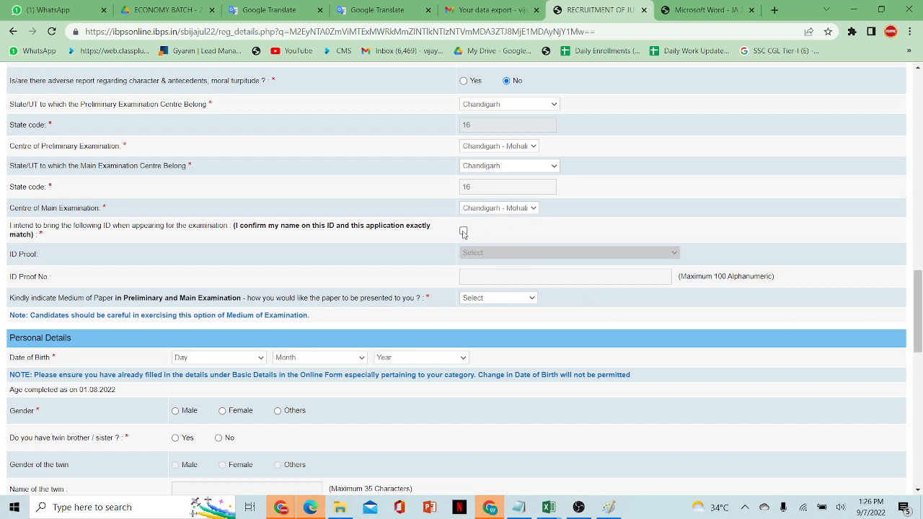
Confirm the ID declaration, choose Aadhar Card as ID proof, enter its ID number and set the paper medium to English and Hindi
{"action": "left_click", "coordinate": [464, 232]}
{"action": "left_click", "coordinate": [489, 254]}
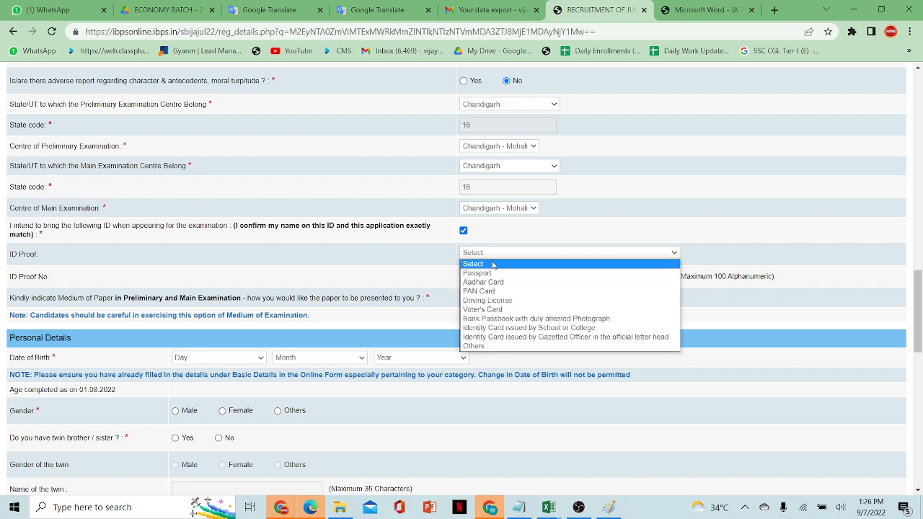
{"action": "left_click", "coordinate": [512, 282]}
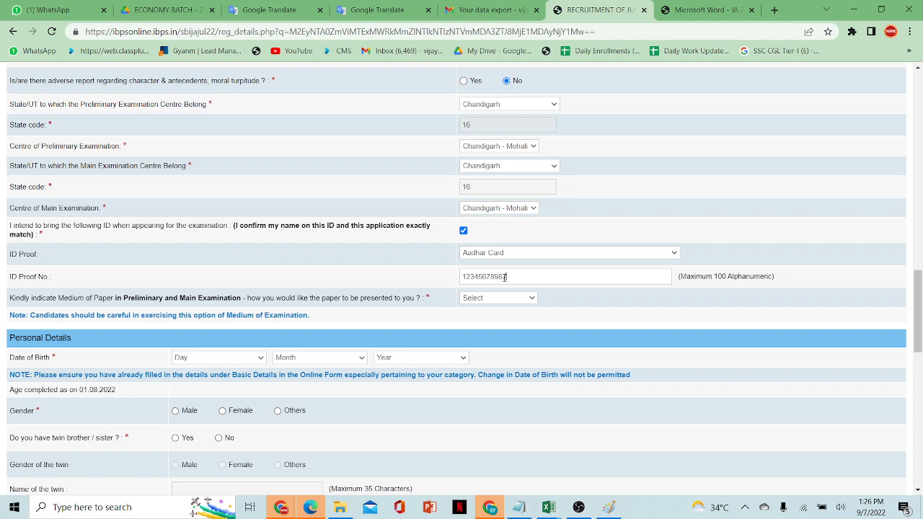
{"action": "left_click", "coordinate": [507, 298]}
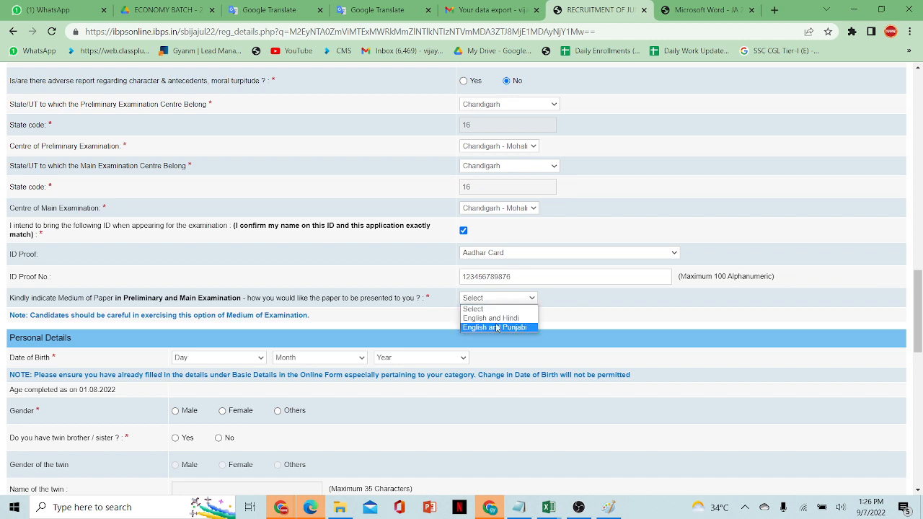
{"action": "left_click", "coordinate": [499, 316]}
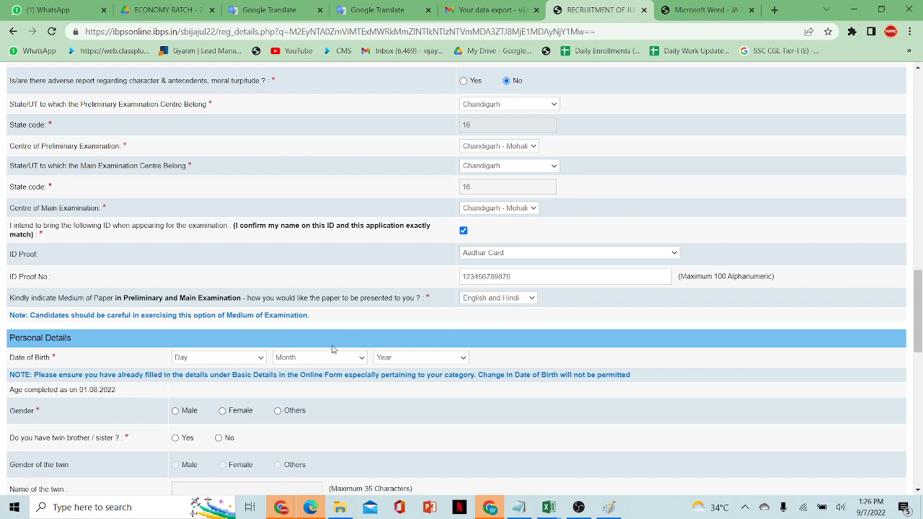
Set the day, month and year of the candidate's date of birth in Personal Details
{"action": "left_click", "coordinate": [213, 359]}
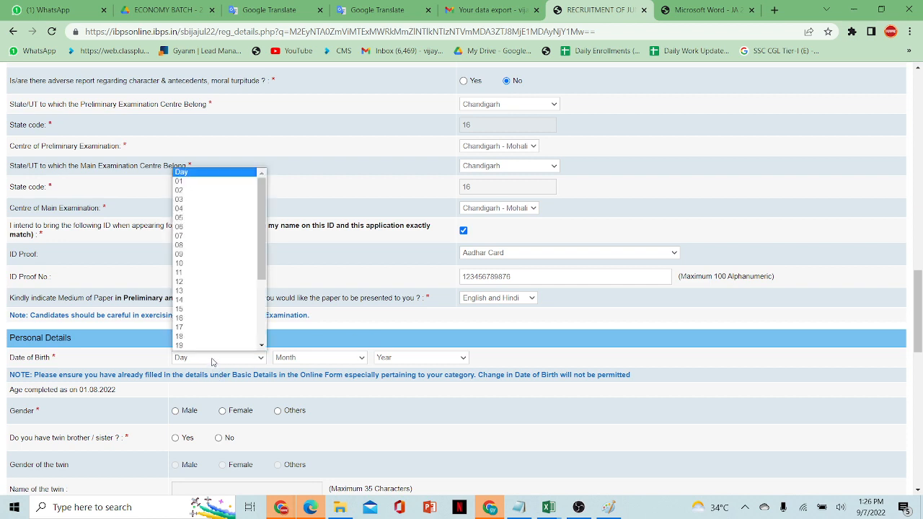
{"action": "left_click", "coordinate": [204, 286]}
{"action": "left_click", "coordinate": [283, 359]}
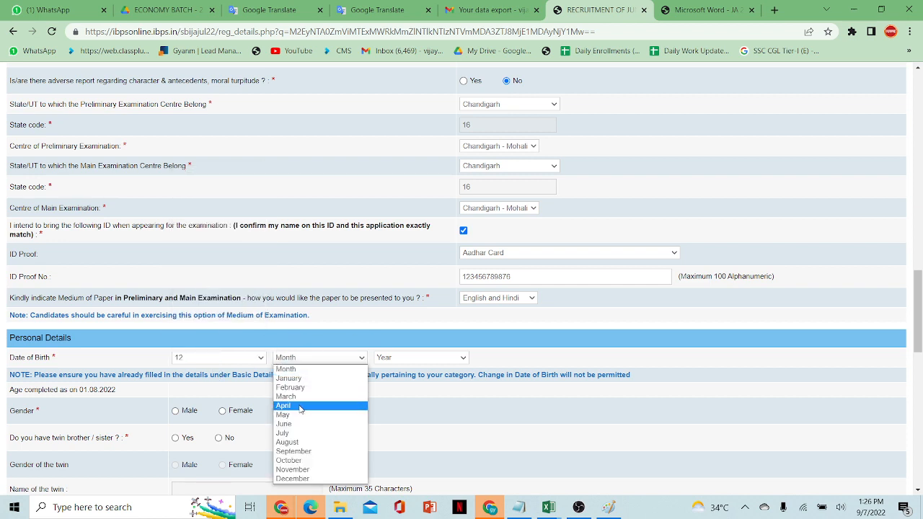
{"action": "left_click", "coordinate": [302, 408]}
{"action": "left_click", "coordinate": [399, 361]}
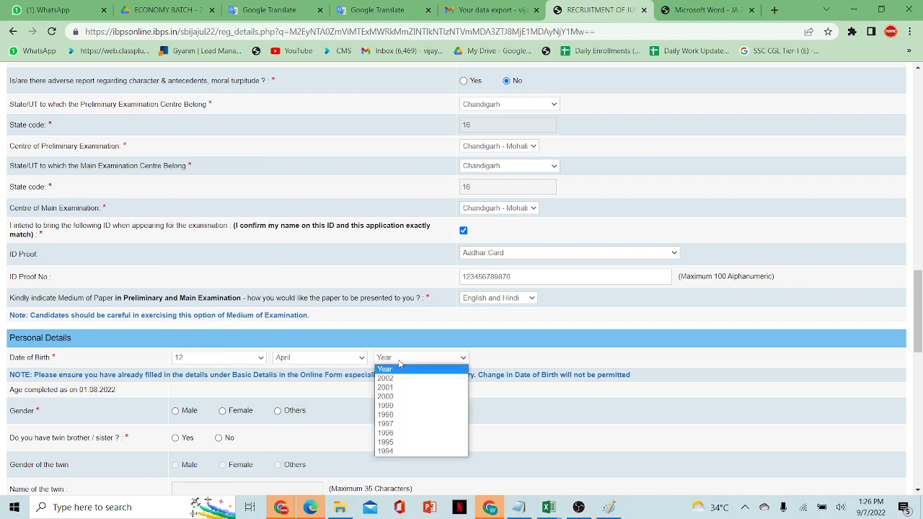
{"action": "left_click", "coordinate": [410, 421]}
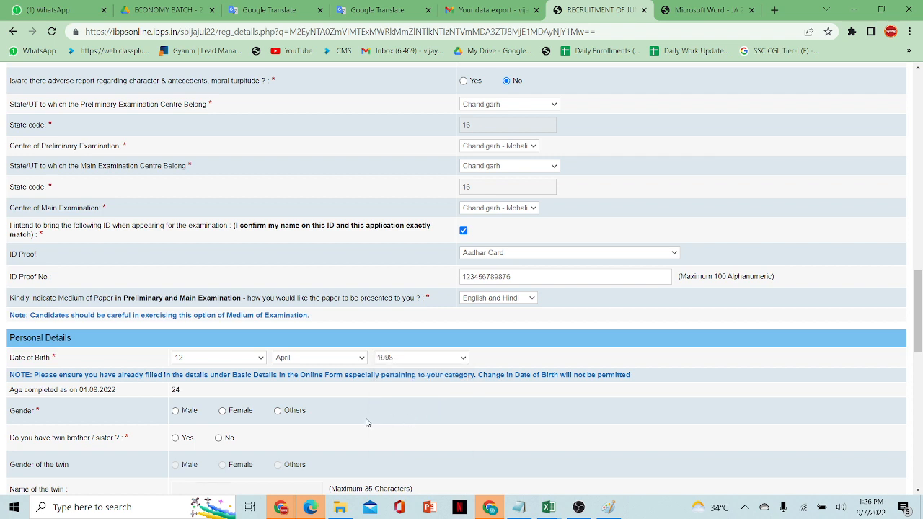
Set gender to Male, twin sibling to No and marital status to Unmarried, and enter the father's and mother's first names
{"action": "left_click", "coordinate": [175, 411]}
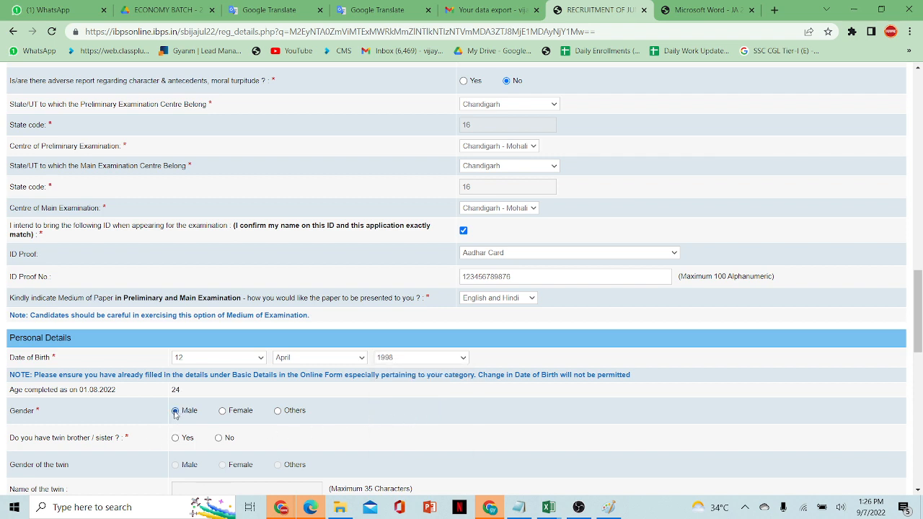
{"action": "left_click", "coordinate": [220, 439]}
{"action": "left_click_drag", "start_coordinate": [918, 288], "coordinate": [918, 346]}
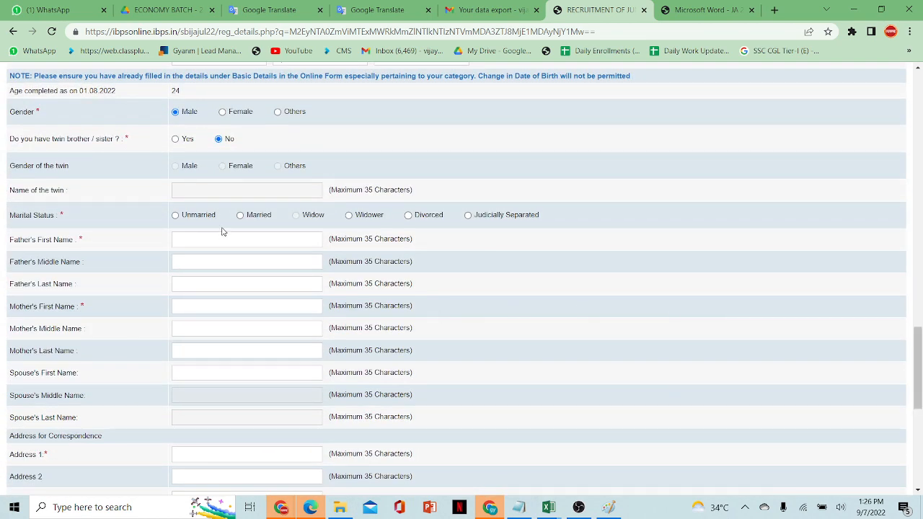
{"action": "left_click", "coordinate": [178, 215]}
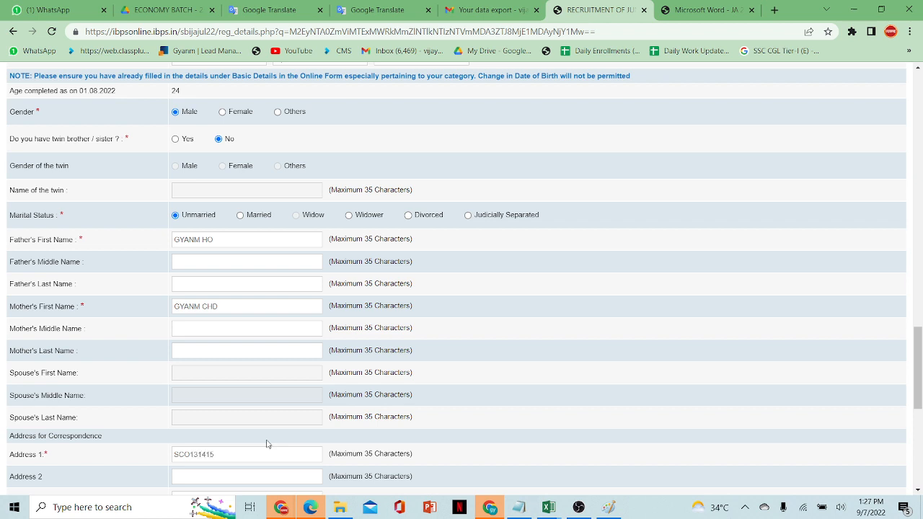
Fill in the correspondence address with its district, state and pincode, and use the same address as the permanent address
{"action": "left_click", "coordinate": [264, 448]}
{"action": "left_click_drag", "start_coordinate": [919, 379], "coordinate": [920, 424]}
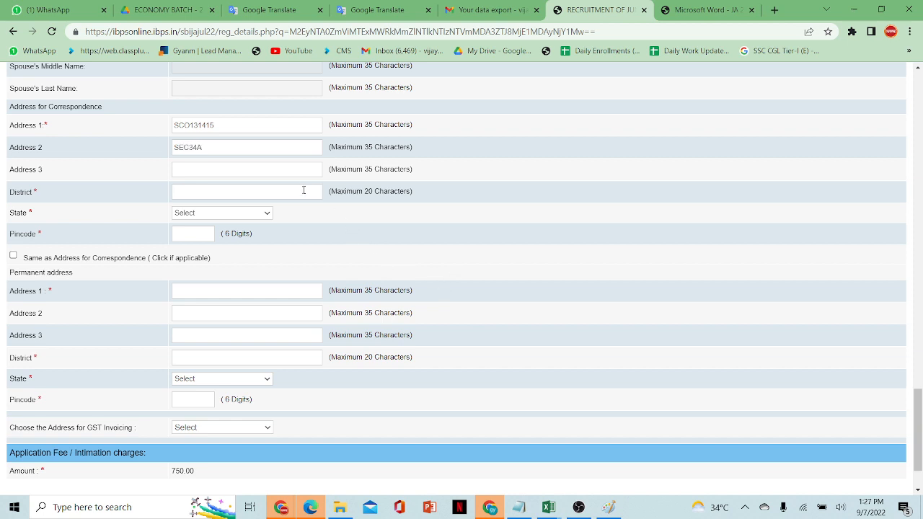
{"action": "left_click", "coordinate": [267, 213]}
{"action": "left_click", "coordinate": [214, 279]}
{"action": "left_click", "coordinate": [14, 256]}
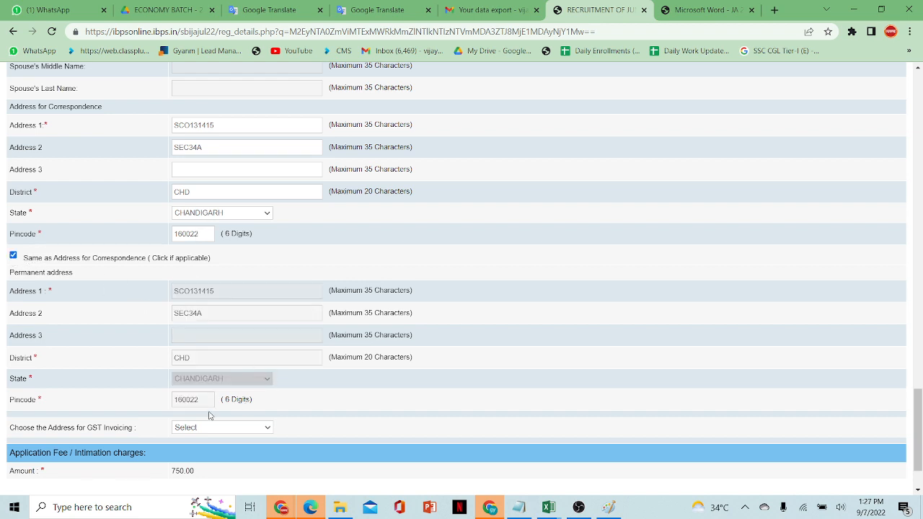
Choose Permanent Address for GST invoicing, then save the details and continue to the qualification form
{"action": "left_click", "coordinate": [266, 428]}
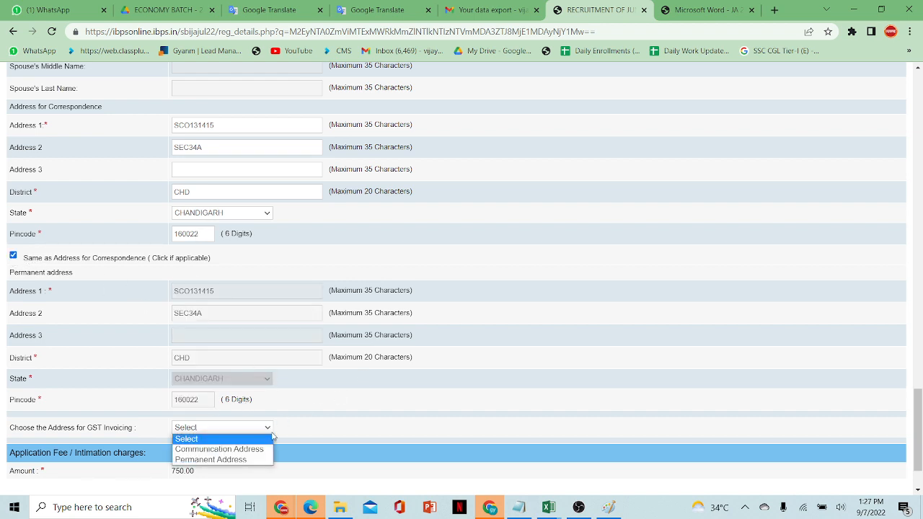
{"action": "left_click", "coordinate": [244, 460]}
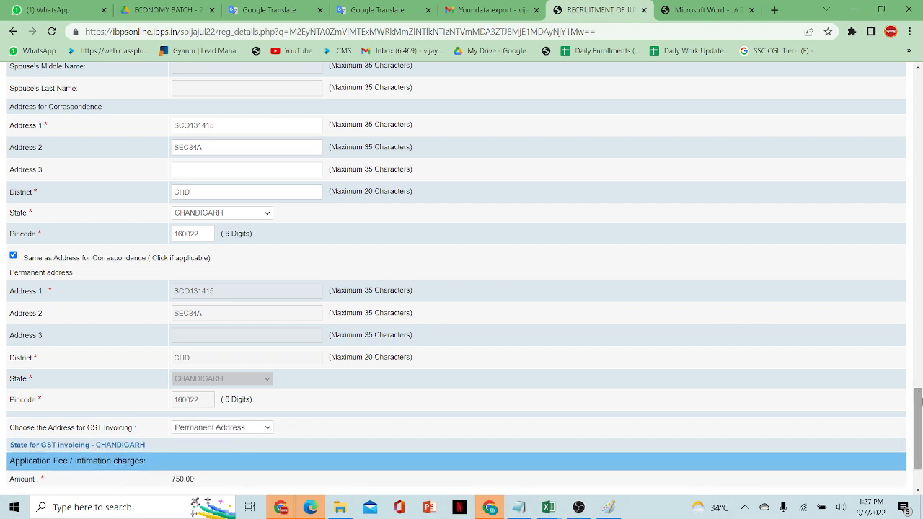
{"action": "scroll", "coordinate": [919, 401], "scroll_direction": "down", "scroll_amount": 2}
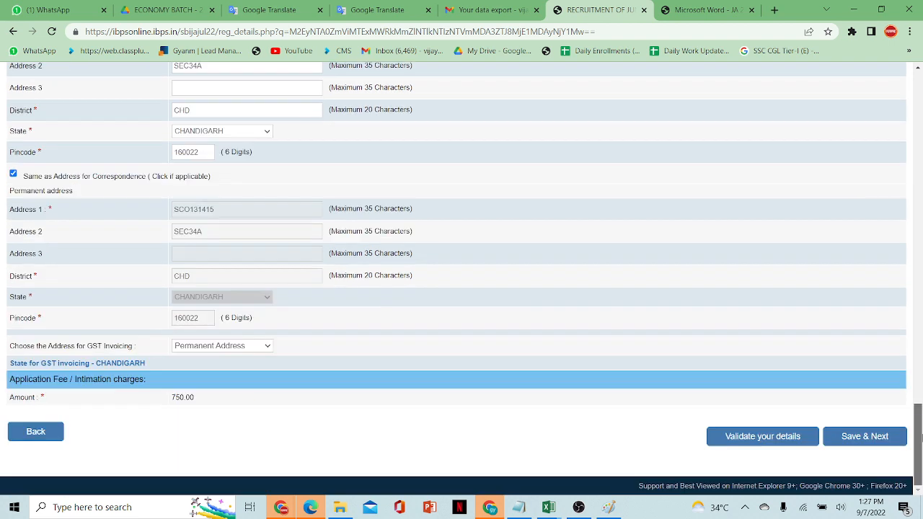
{"action": "left_click", "coordinate": [842, 440]}
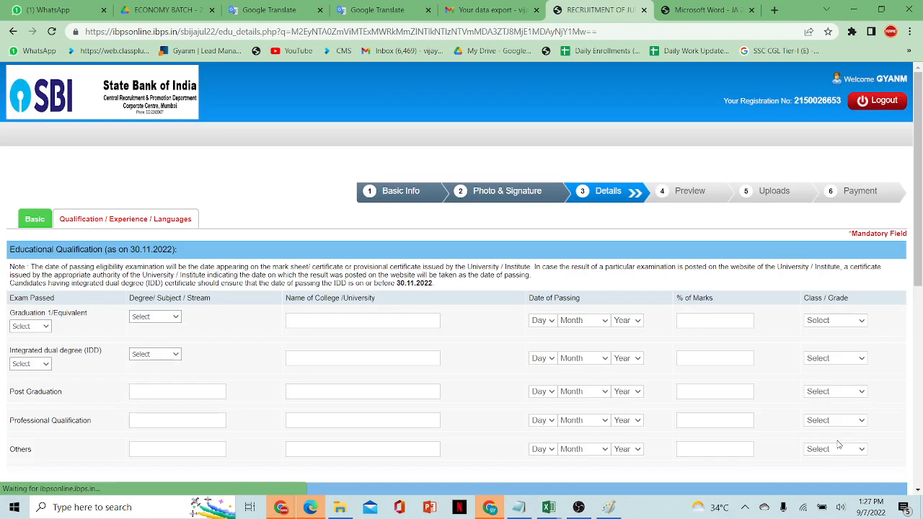
Set the Graduation row's exam status to Appeared, accept the final-year notice and set its stream to Science
{"action": "left_click", "coordinate": [168, 320]}
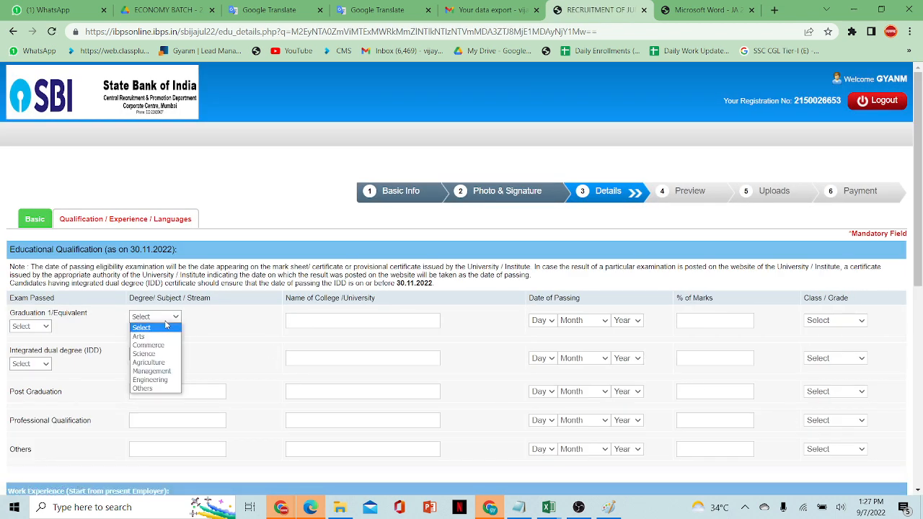
{"action": "left_click", "coordinate": [40, 327]}
{"action": "left_click", "coordinate": [33, 348]}
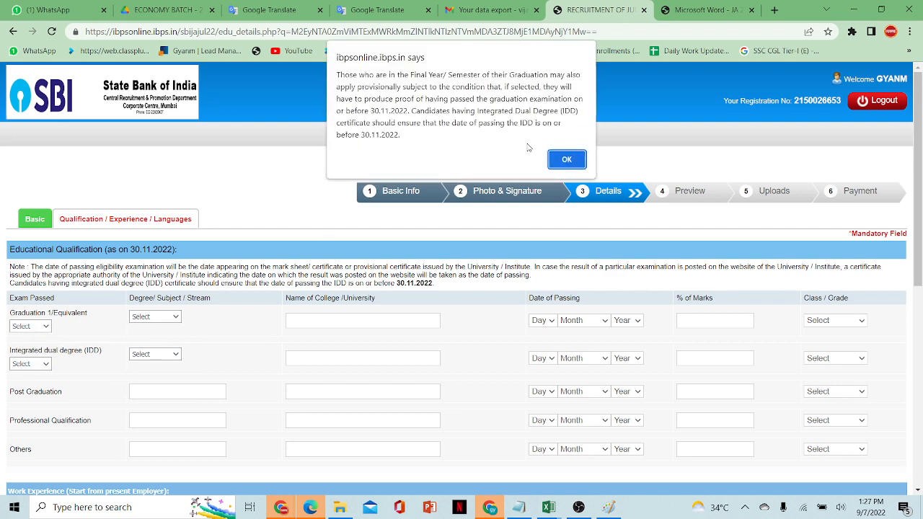
{"action": "left_click", "coordinate": [566, 160]}
{"action": "left_click", "coordinate": [160, 318]}
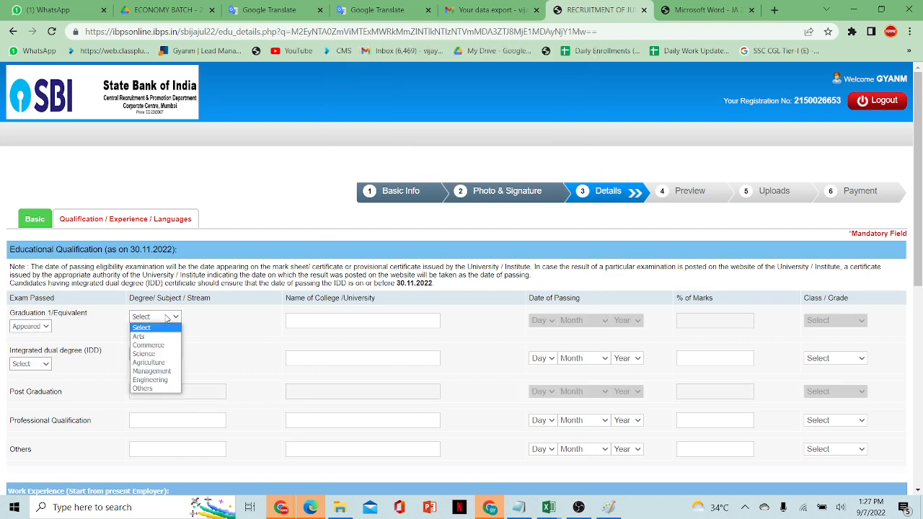
{"action": "left_click", "coordinate": [164, 354]}
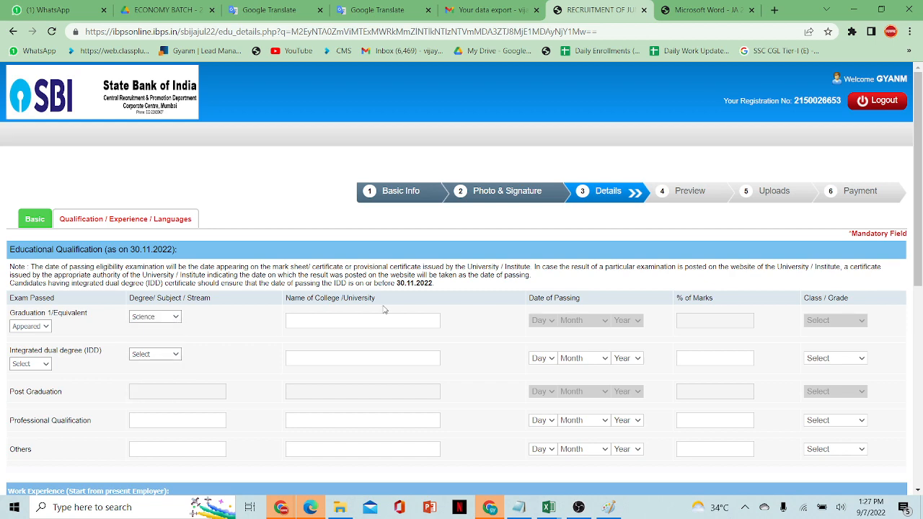
Look up the graduation college with "CHAN" and select PANJAB UNIVERSITY CHANDIGARH from the suggestions
{"action": "left_click", "coordinate": [369, 315]}
{"action": "type", "text": "C"}
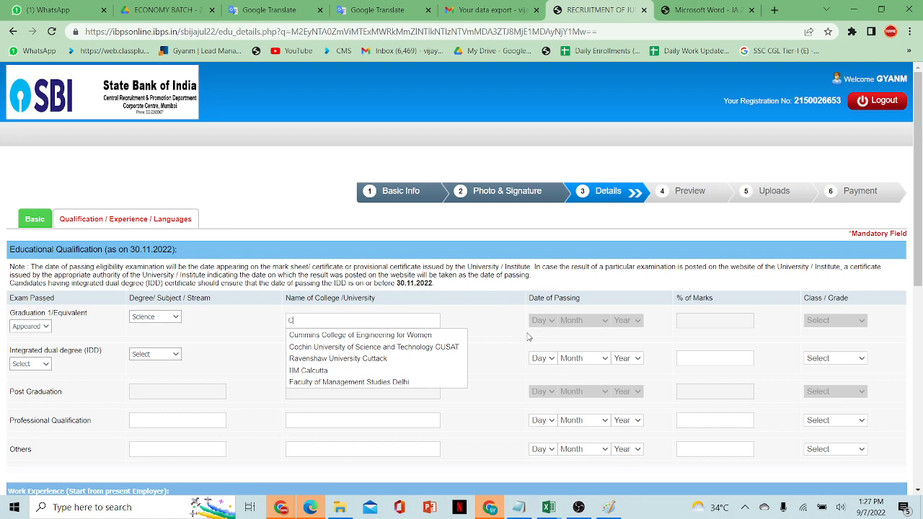
{"action": "type", "text": "UH"}
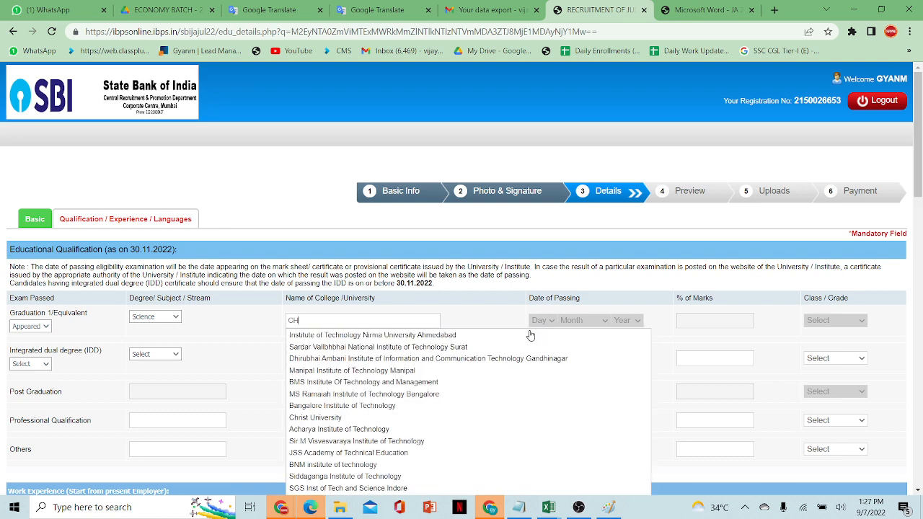
{"action": "type", "text": "AN"}
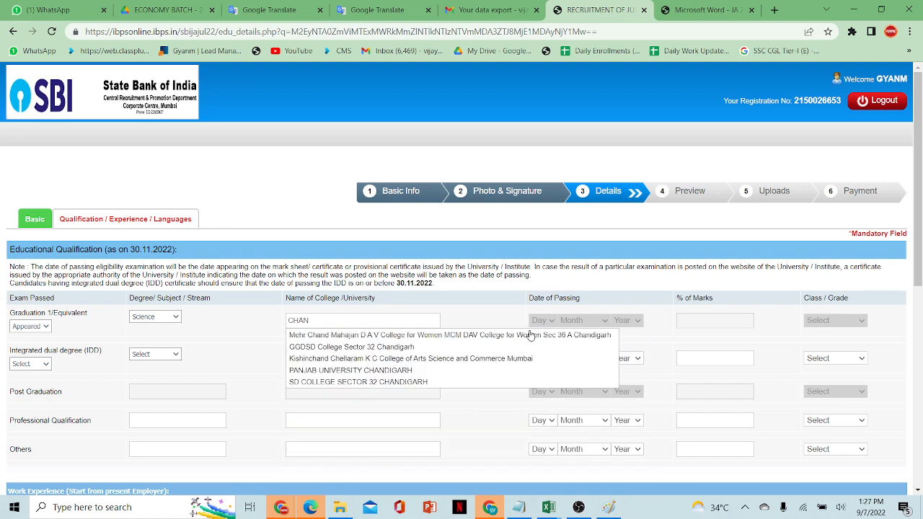
{"action": "left_click", "coordinate": [502, 369]}
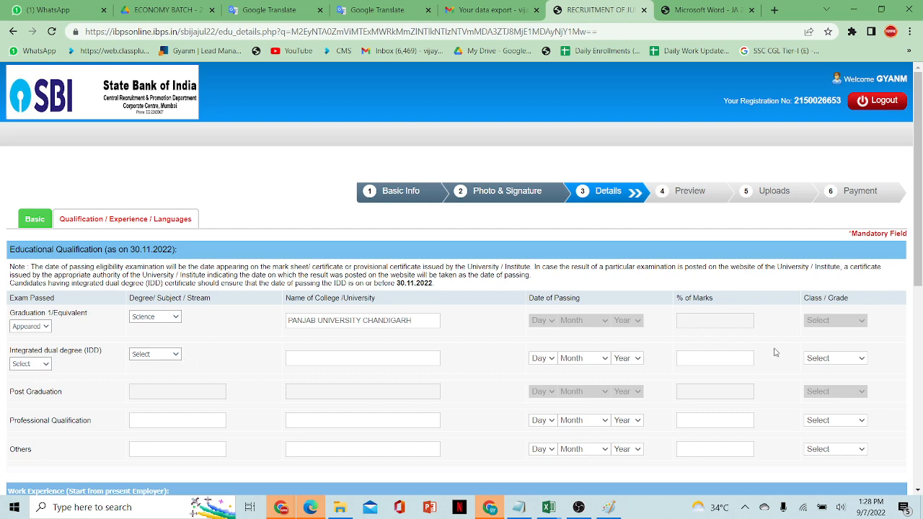
Change the Graduation row's exam status to Passed
{"action": "scroll", "coordinate": [922, 314], "scroll_direction": "down", "scroll_amount": 1}
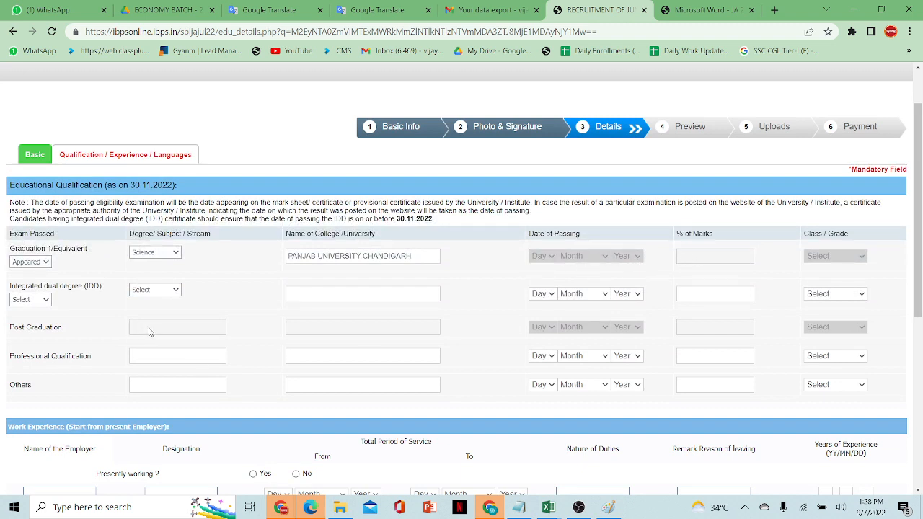
{"action": "left_click", "coordinate": [47, 302]}
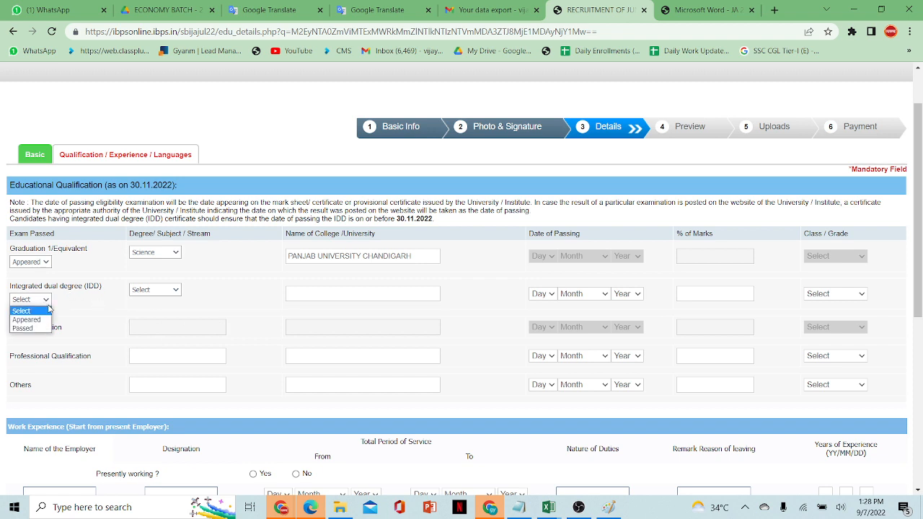
{"action": "left_click", "coordinate": [49, 262]}
{"action": "left_click", "coordinate": [45, 290]}
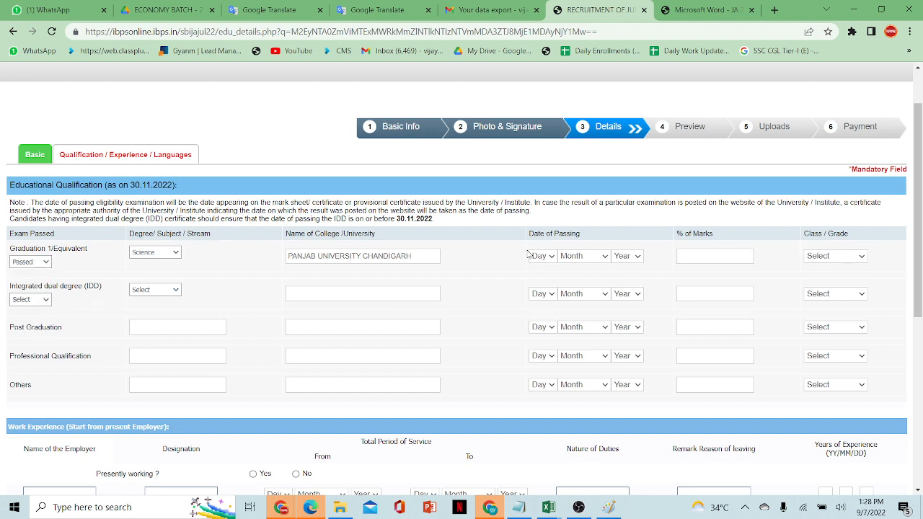
Set the graduation date of passing to 12 June 2018
{"action": "left_click", "coordinate": [551, 256]}
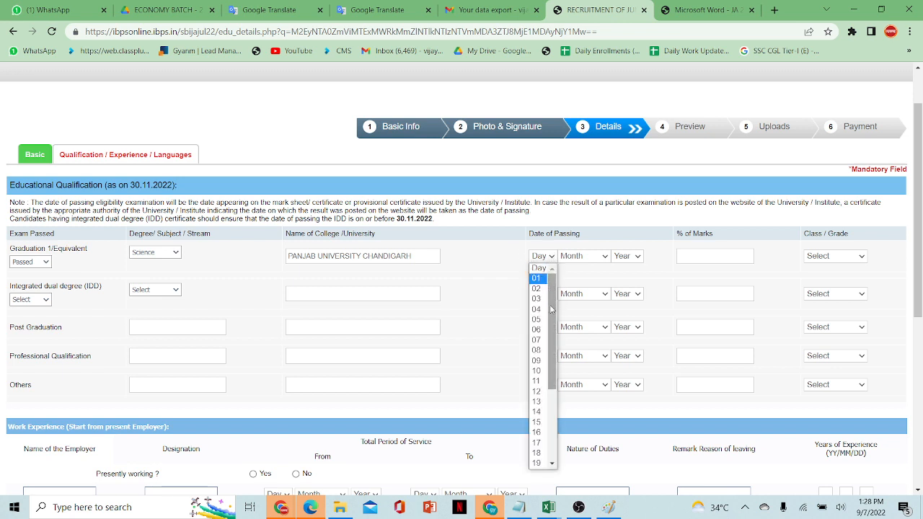
{"action": "left_click", "coordinate": [542, 340]}
{"action": "left_click", "coordinate": [553, 258]}
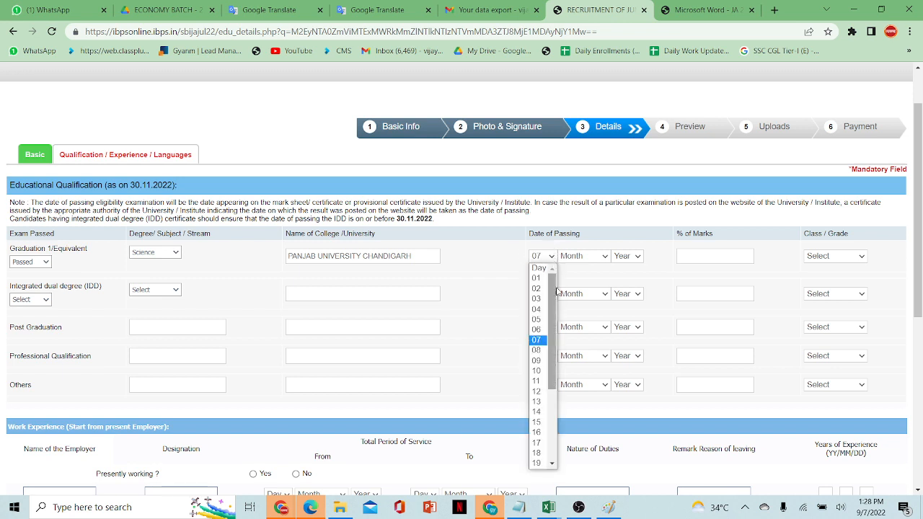
{"action": "left_click", "coordinate": [541, 396]}
{"action": "left_click", "coordinate": [584, 256]}
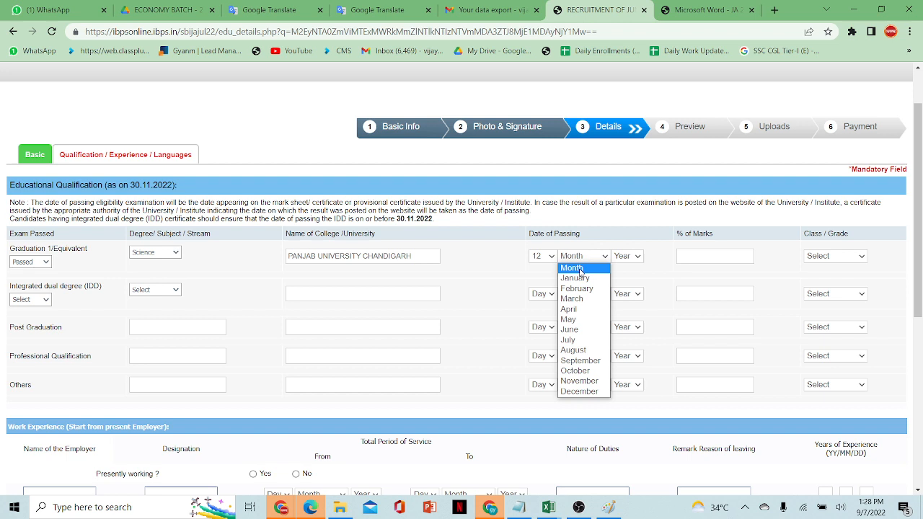
{"action": "left_click", "coordinate": [572, 329]}
{"action": "left_click", "coordinate": [629, 256]}
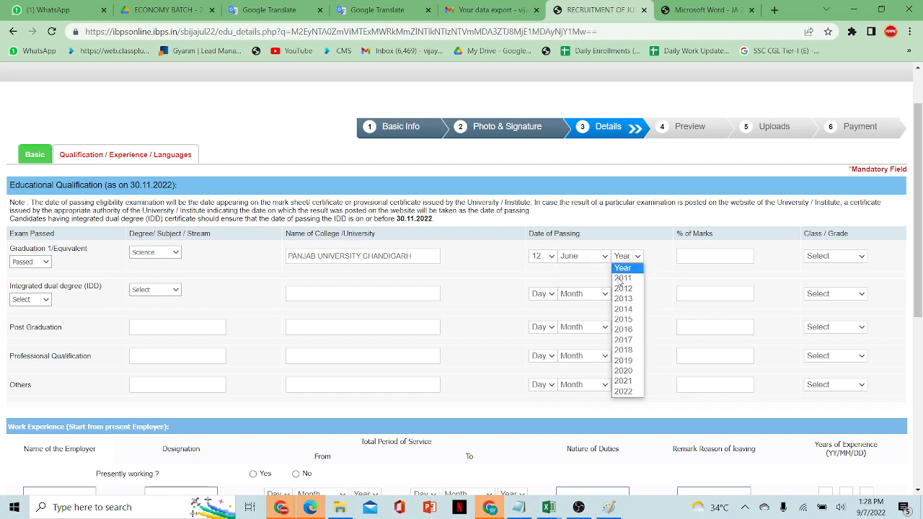
{"action": "left_click", "coordinate": [632, 352]}
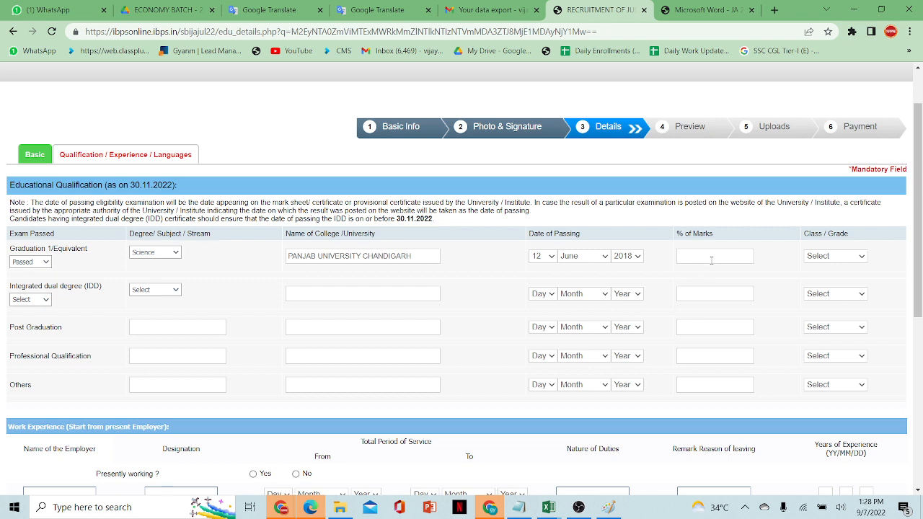
Enter 76 as the graduation percentage of marks and set the class to First Class
{"action": "type", "text": "76"}
{"action": "left_click", "coordinate": [813, 255]}
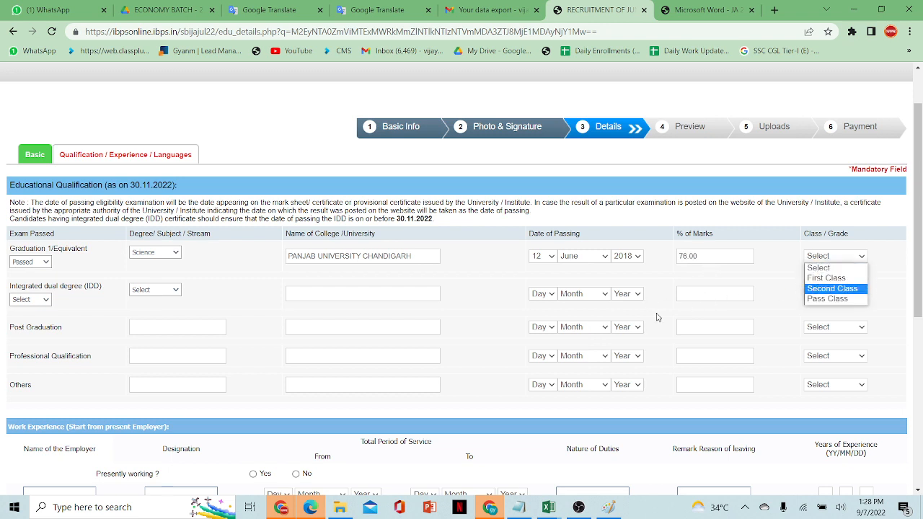
{"action": "left_click", "coordinate": [827, 277]}
{"action": "left_click_drag", "start_coordinate": [915, 279], "coordinate": [919, 328]}
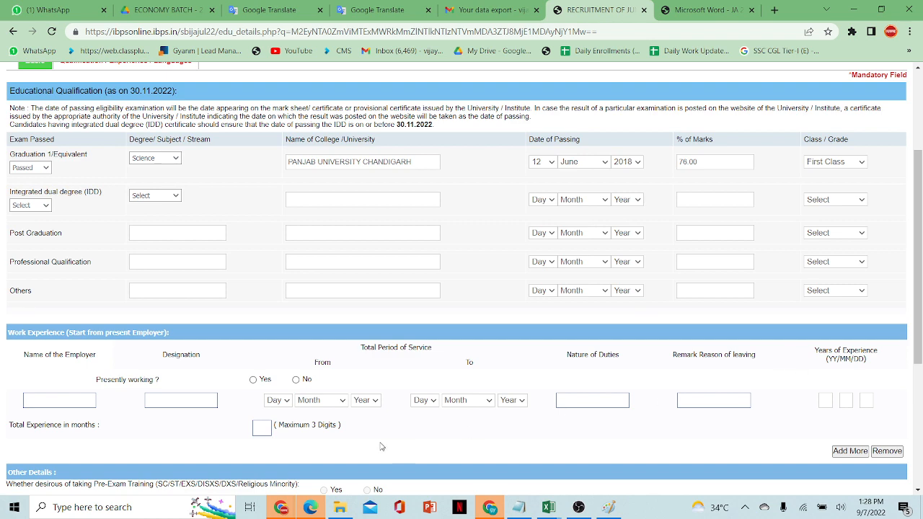
Mark read, write and speak for Hindi and for the next two rows of Languages Known
{"action": "left_click", "coordinate": [918, 425]}
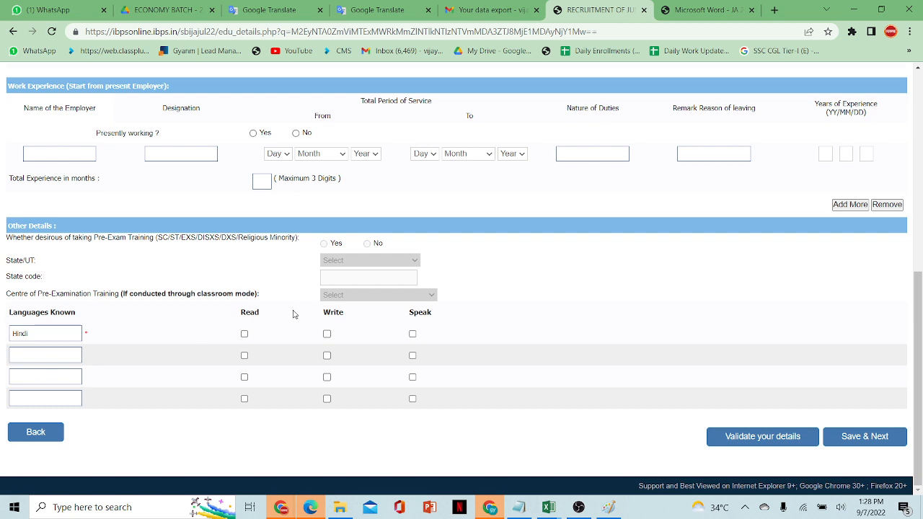
{"action": "left_click", "coordinate": [244, 333]}
{"action": "left_click", "coordinate": [327, 334]}
{"action": "left_click", "coordinate": [412, 334]}
{"action": "left_click", "coordinate": [244, 356]}
{"action": "left_click", "coordinate": [326, 356]}
{"action": "left_click", "coordinate": [412, 355]}
{"action": "left_click", "coordinate": [245, 377]}
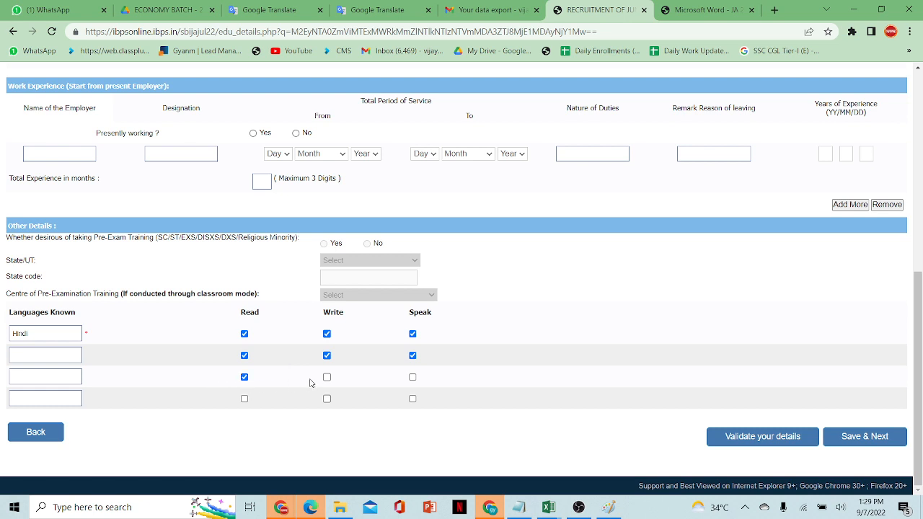
{"action": "left_click", "coordinate": [326, 377]}
{"action": "left_click", "coordinate": [412, 377]}
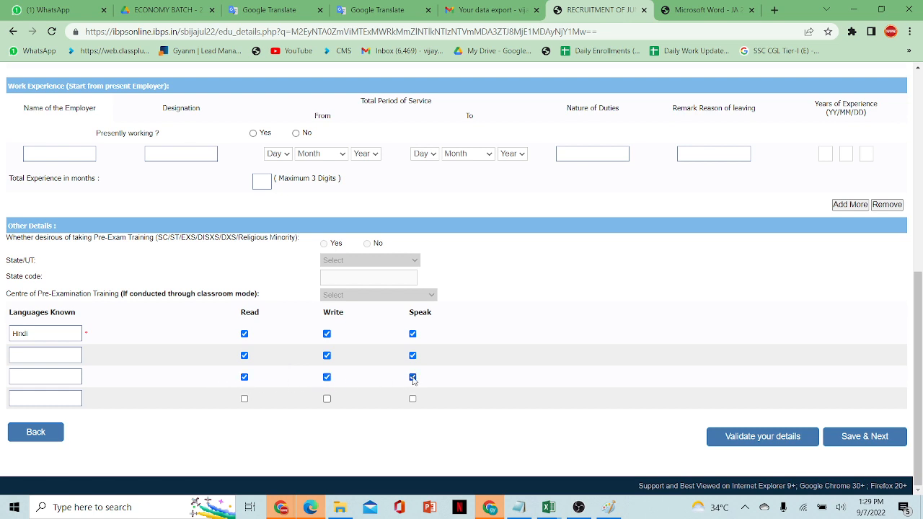
Enter ENGLISH and PUNJABI as the second and third known languages, and save the details to proceed to the preview
{"action": "left_click", "coordinate": [71, 356]}
{"action": "type", "text": "ENGLSI"}
{"action": "left_click", "coordinate": [863, 429]}
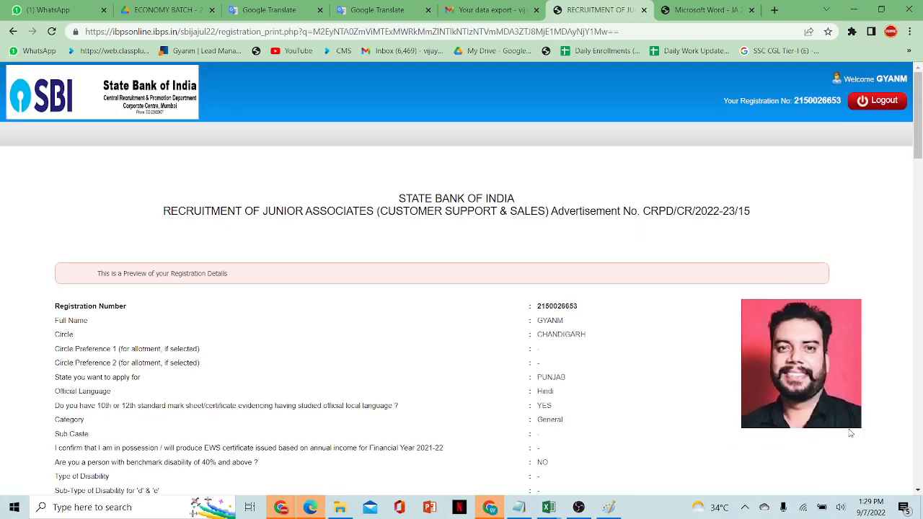
Try to complete the registration from the preview page without accepting any declaration
{"action": "left_click_drag", "start_coordinate": [918, 144], "coordinate": [921, 465]}
{"action": "left_click", "coordinate": [850, 462]}
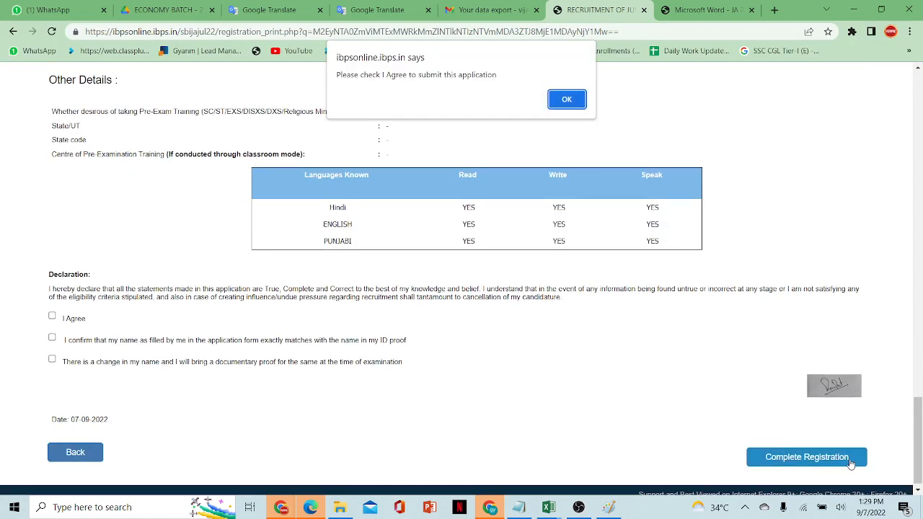
{"action": "left_click", "coordinate": [575, 98]}
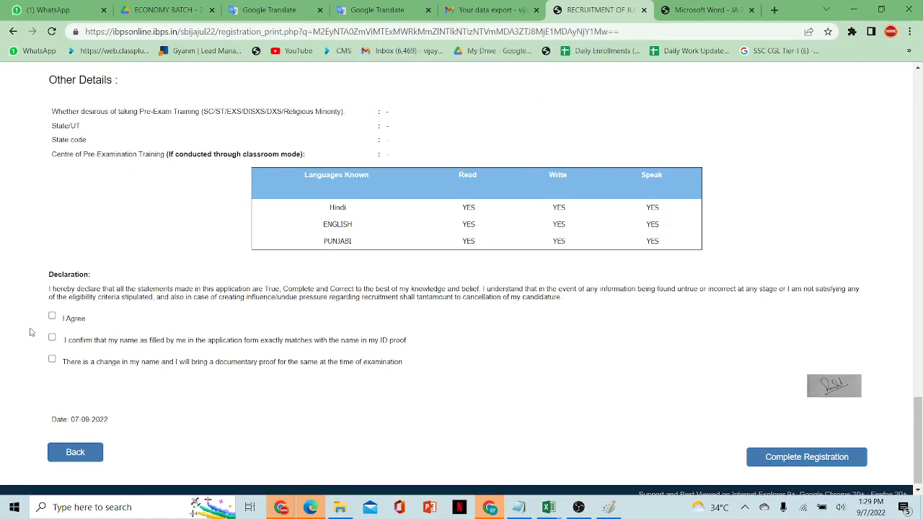
Accept all three declarations, including the name match and name change statements, and try to complete the registration
{"action": "left_click", "coordinate": [52, 316]}
{"action": "left_click", "coordinate": [52, 338]}
{"action": "left_click", "coordinate": [52, 359]}
{"action": "left_click", "coordinate": [797, 458]}
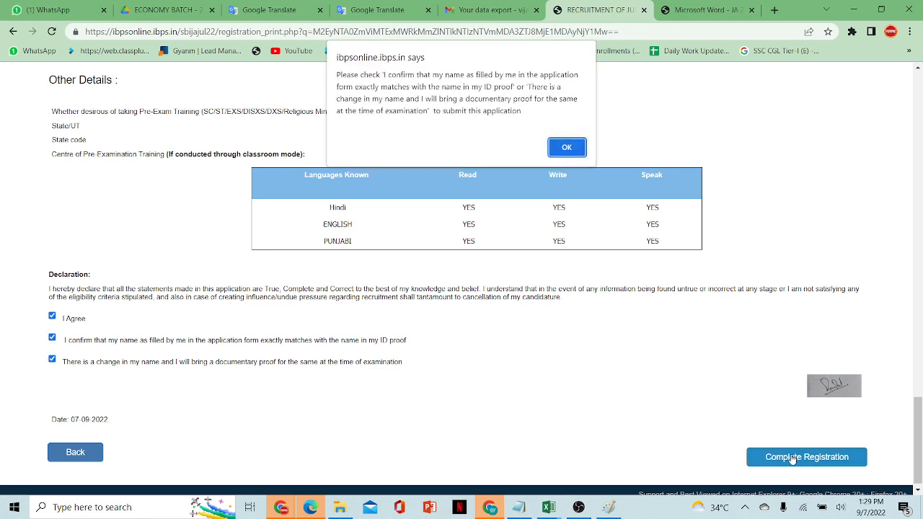
{"action": "left_click", "coordinate": [572, 149]}
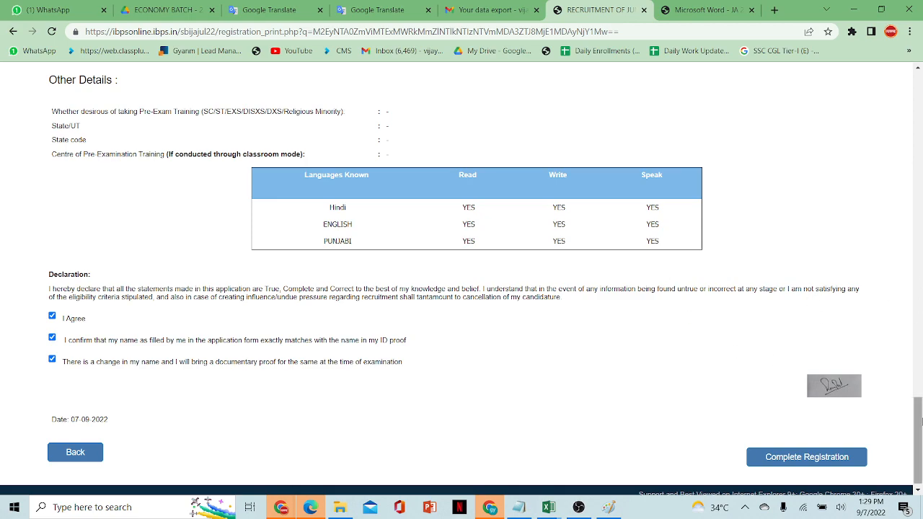
Check the preview page and retry completing the registration with all three declarations accepted
{"action": "scroll", "coordinate": [921, 340], "scroll_direction": "up", "scroll_amount": 5}
{"action": "left_click_drag", "start_coordinate": [921, 340], "coordinate": [920, 427]}
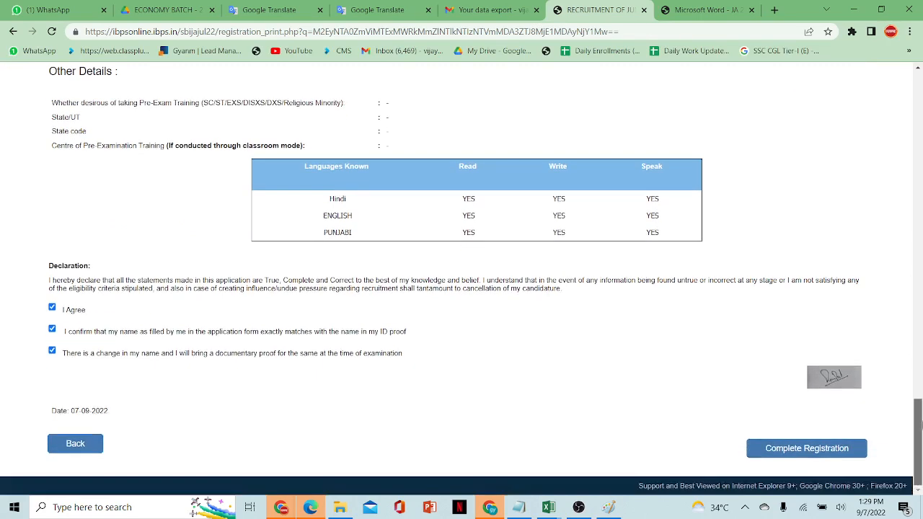
{"action": "left_click", "coordinate": [827, 454]}
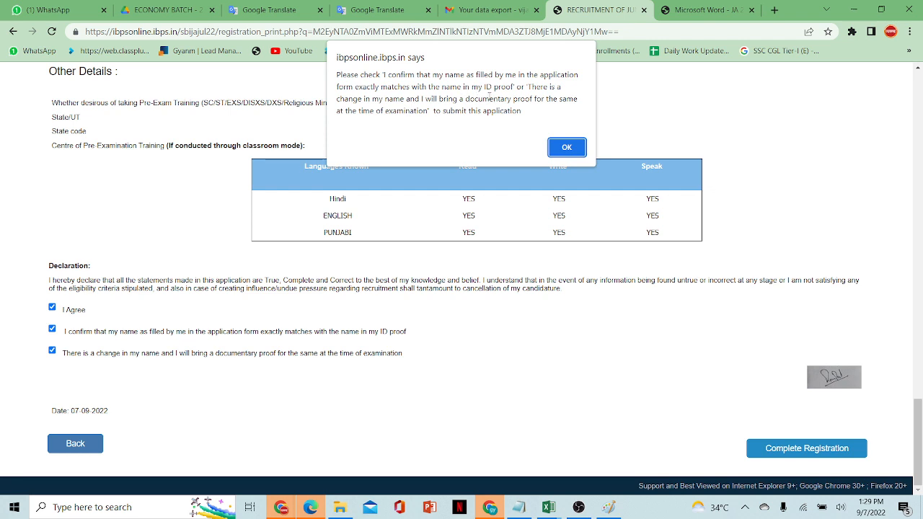
{"action": "left_click", "coordinate": [560, 147]}
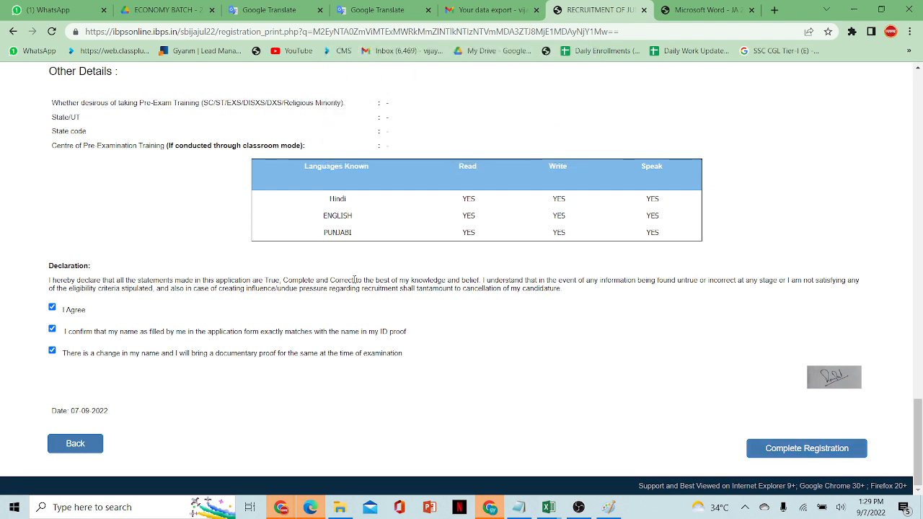
Deselect the declaration about a change in name, then complete the registration and confirm continuing to the document uploads
{"action": "left_click", "coordinate": [53, 352]}
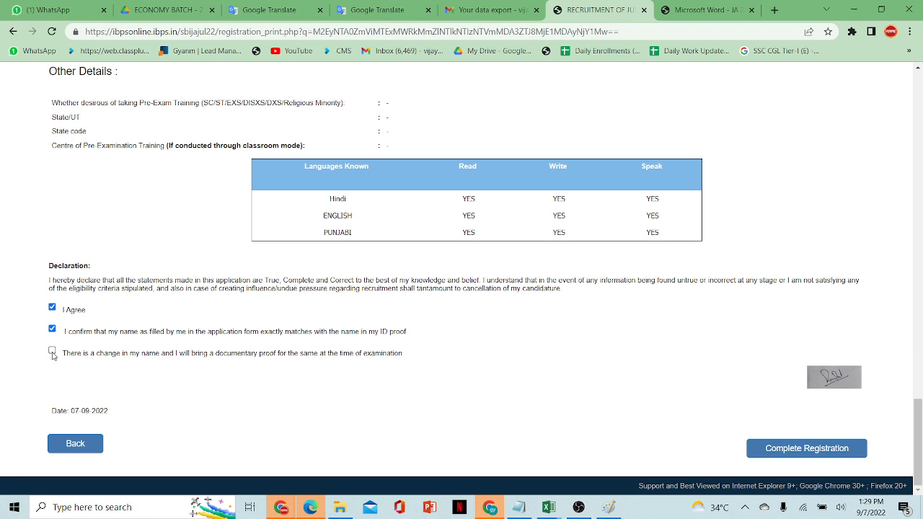
{"action": "left_click", "coordinate": [862, 447]}
{"action": "left_click", "coordinate": [528, 141]}
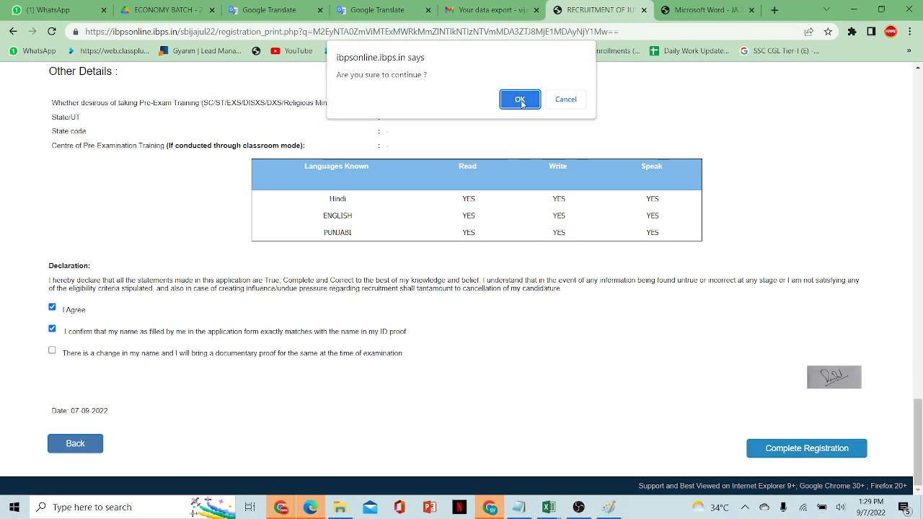
{"action": "left_click", "coordinate": [520, 100]}
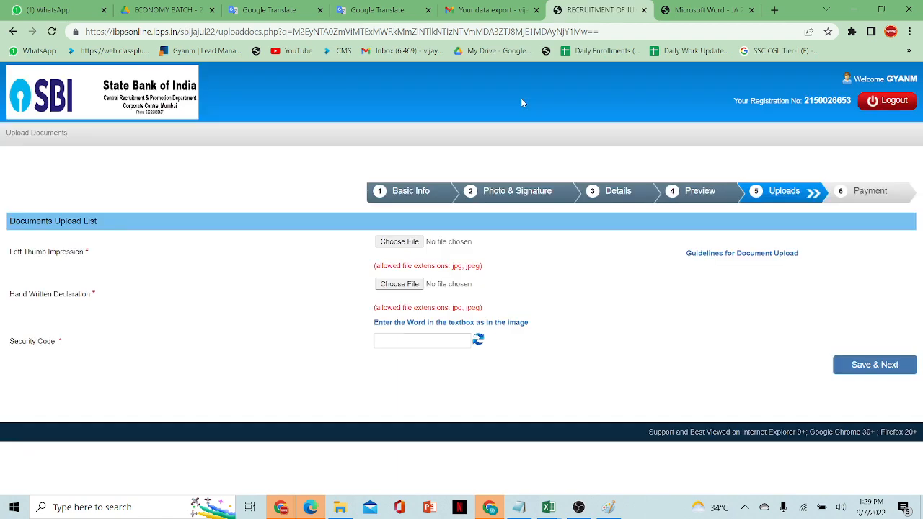
Look through Downloads and the Desktop for a left thumb impression image and choose ab.jpg from the Desktop
{"action": "left_click", "coordinate": [416, 247]}
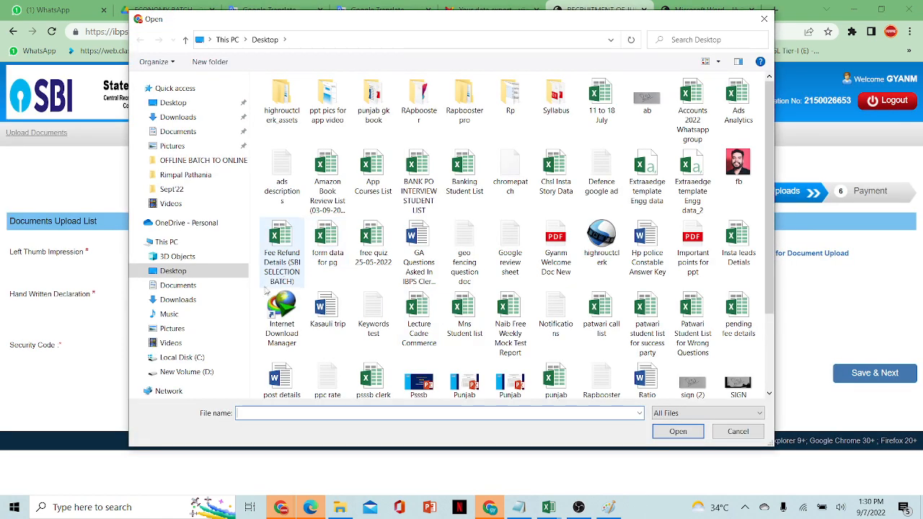
{"action": "left_click", "coordinate": [223, 299]}
{"action": "double_click", "coordinate": [729, 24]}
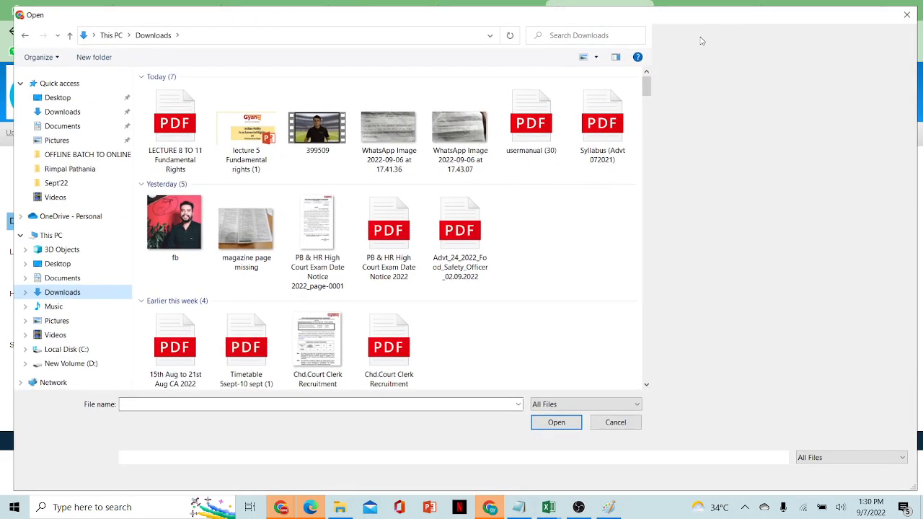
{"action": "left_click_drag", "start_coordinate": [913, 90], "coordinate": [916, 337]}
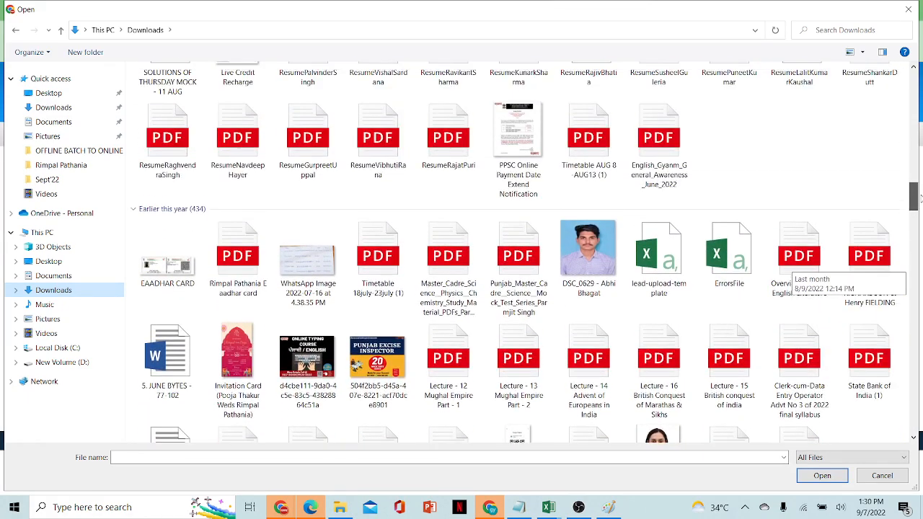
{"action": "left_click_drag", "start_coordinate": [919, 184], "coordinate": [914, 84]}
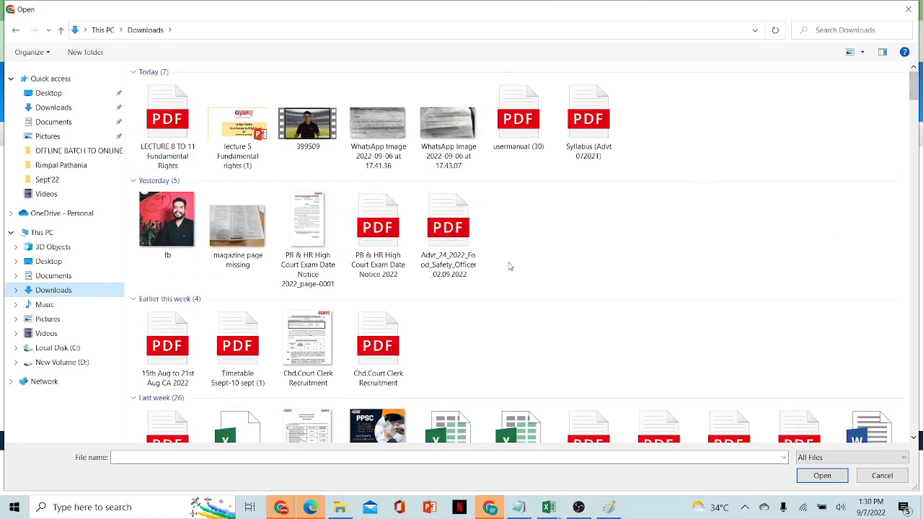
{"action": "left_click", "coordinate": [49, 261]}
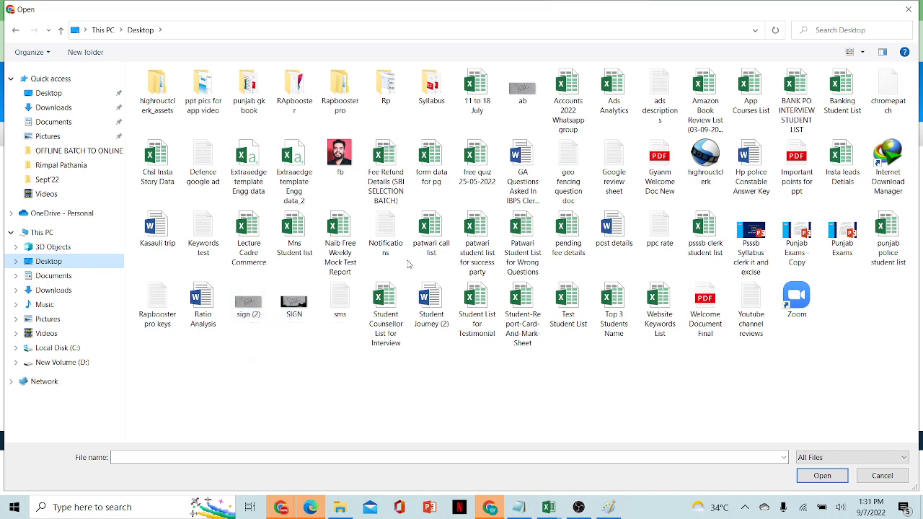
{"action": "left_click", "coordinate": [523, 95]}
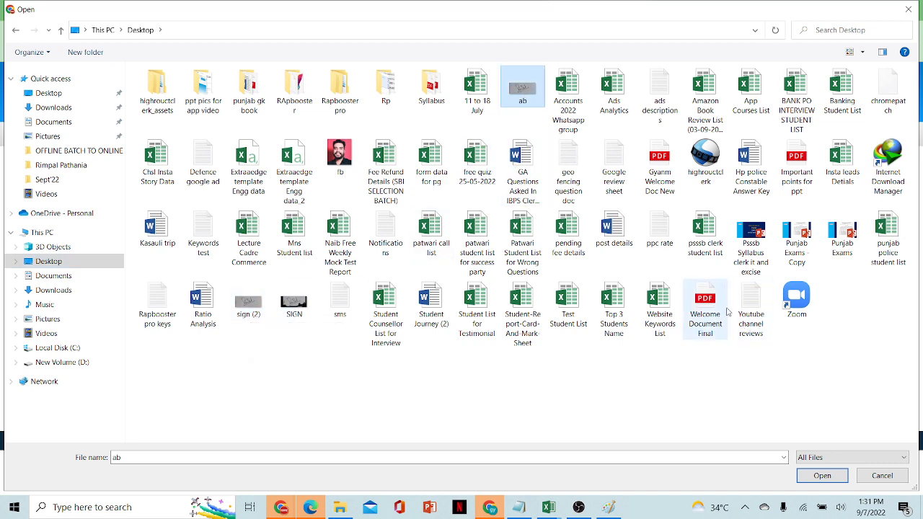
{"action": "left_click", "coordinate": [808, 475]}
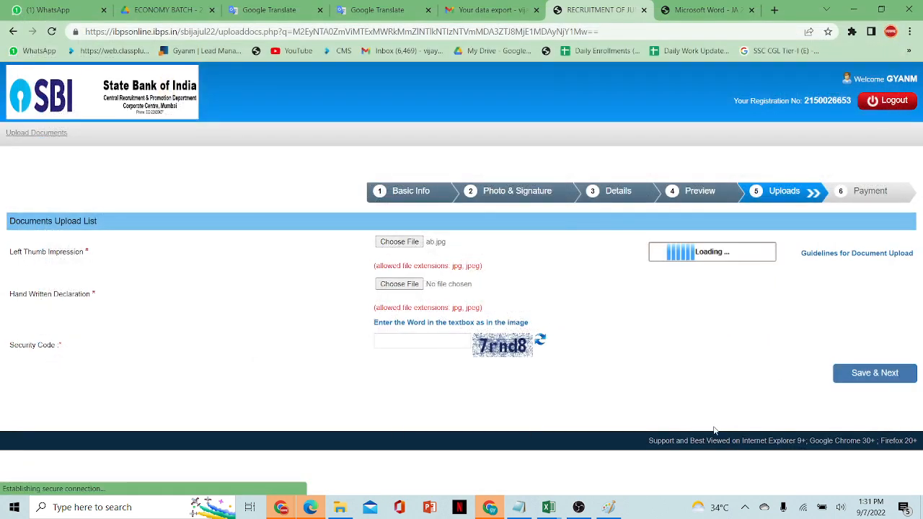
Upload fb.jpg from the Desktop as the left thumb impression and accept its preview
{"action": "left_click", "coordinate": [400, 242]}
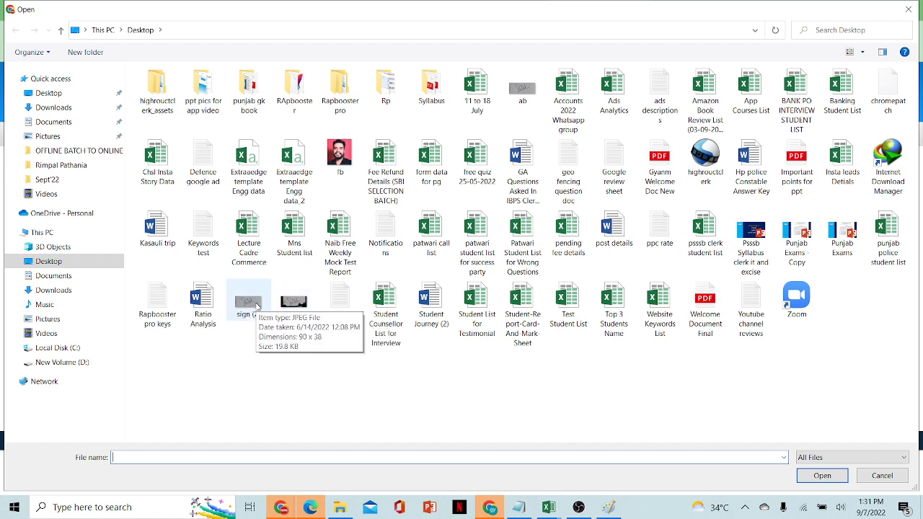
{"action": "left_click", "coordinate": [259, 308]}
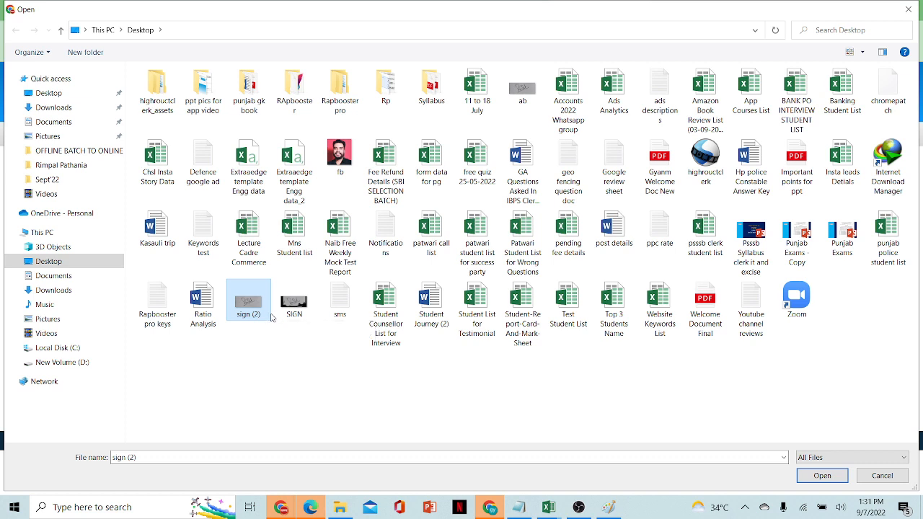
{"action": "left_click", "coordinate": [337, 160]}
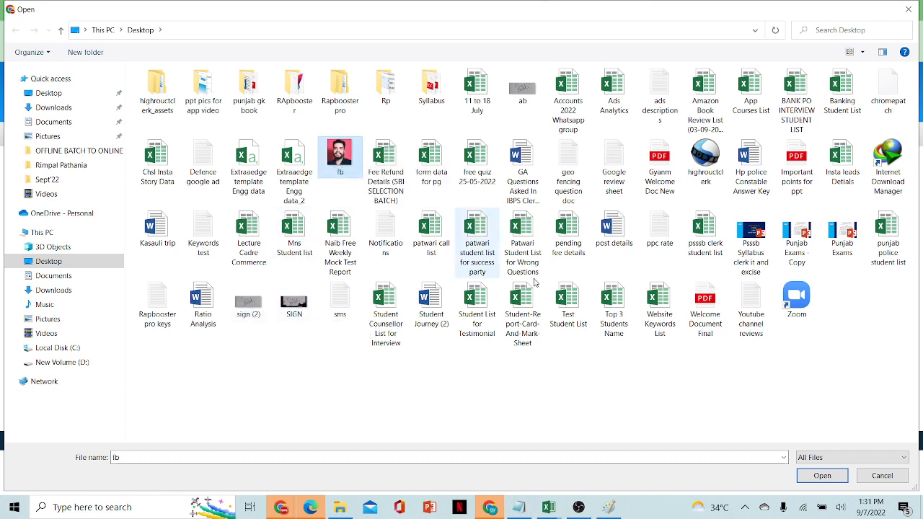
{"action": "left_click", "coordinate": [822, 475]}
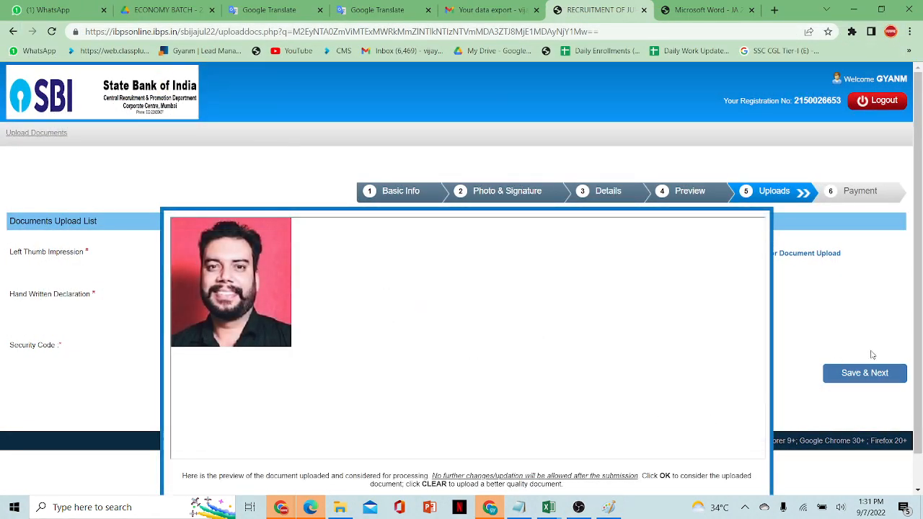
{"action": "scroll", "coordinate": [907, 359], "scroll_direction": "down", "scroll_amount": 1}
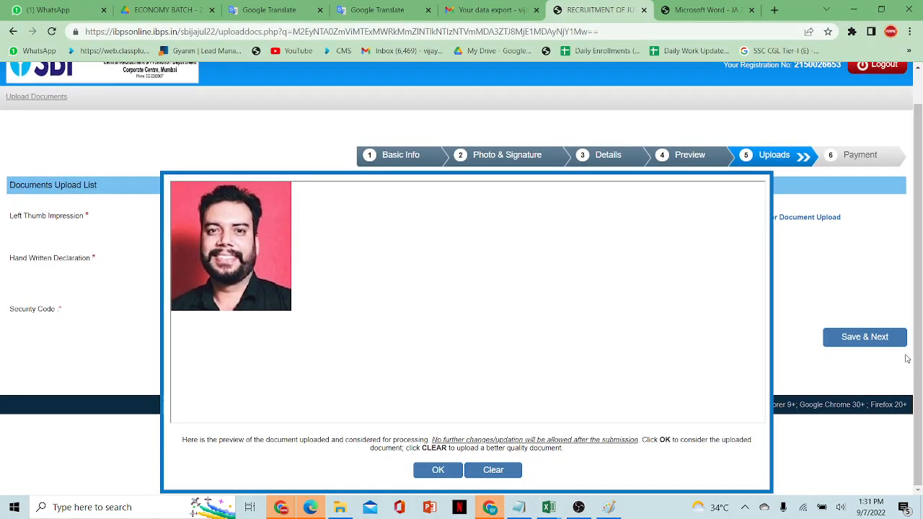
{"action": "left_click", "coordinate": [436, 473]}
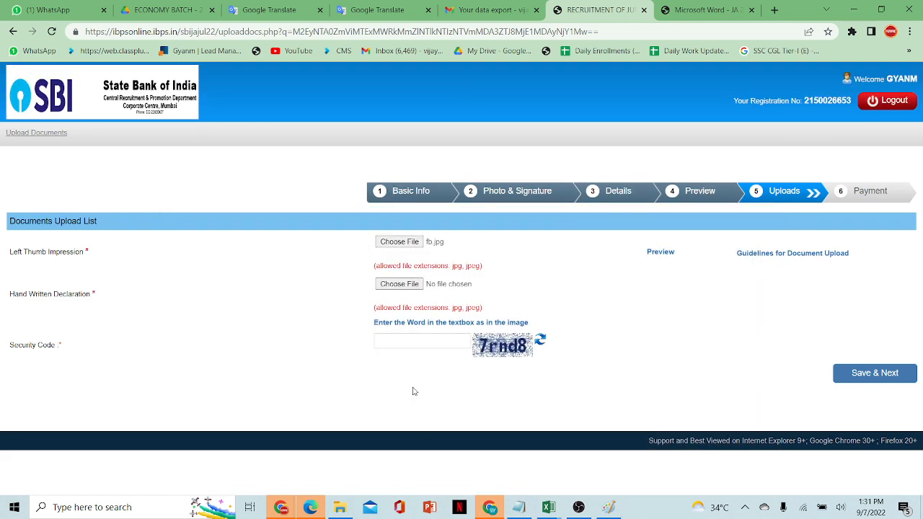
Try to upload "WhatsApp Image 2022-07-16 at 4.38.35 PM" from Downloads as the hand written declaration
{"action": "left_click", "coordinate": [397, 290]}
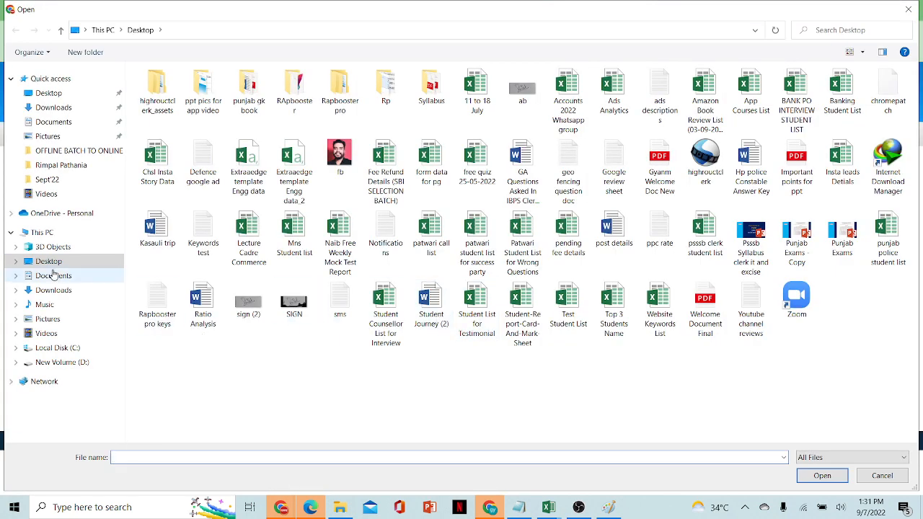
{"action": "left_click", "coordinate": [61, 290]}
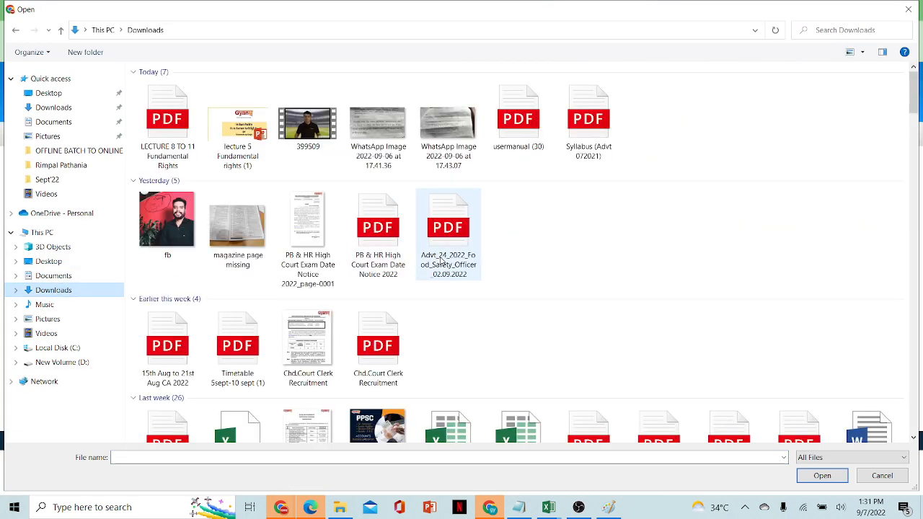
{"action": "left_click_drag", "start_coordinate": [912, 110], "coordinate": [920, 167]}
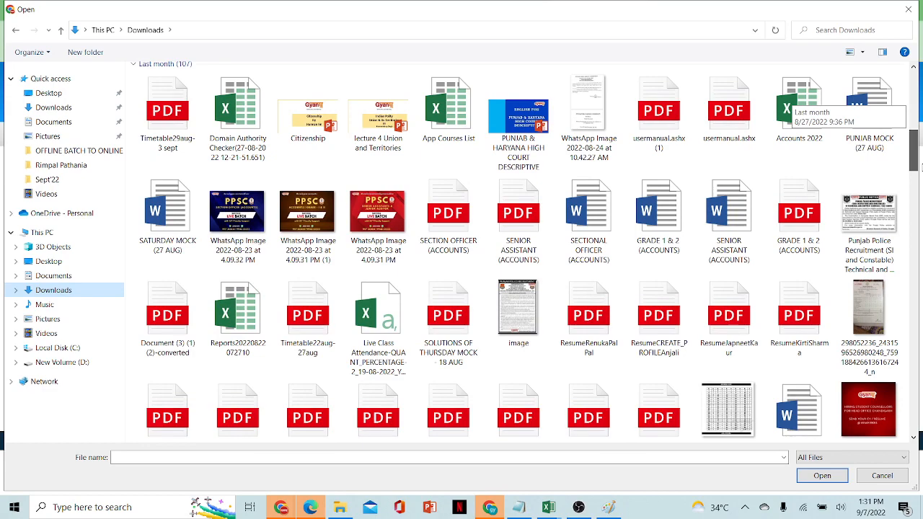
{"action": "left_click_drag", "start_coordinate": [920, 167], "coordinate": [918, 207]}
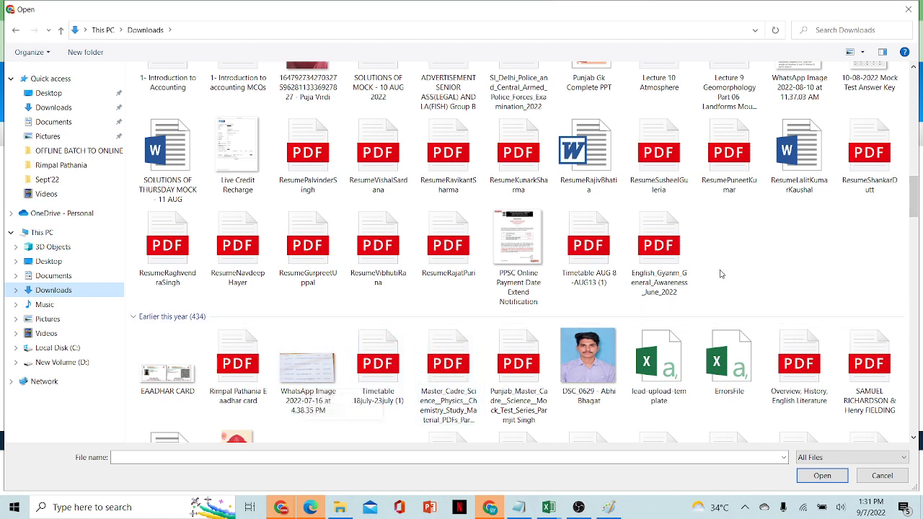
{"action": "left_click", "coordinate": [295, 370]}
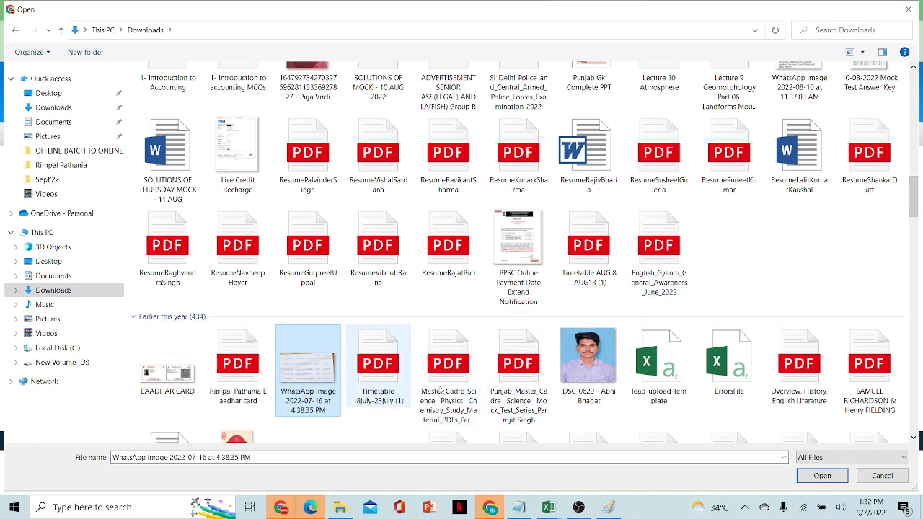
{"action": "left_click", "coordinate": [822, 475]}
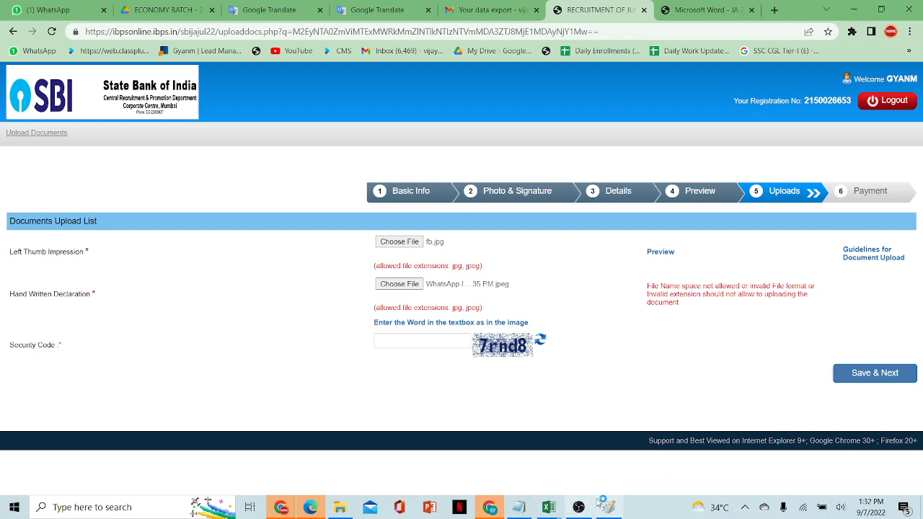
For the hand written declaration, find "WhatsApp Image 2022-07-16 at 4.38.35 PM" in Downloads and rename it ASDF
{"action": "left_click", "coordinate": [400, 284]}
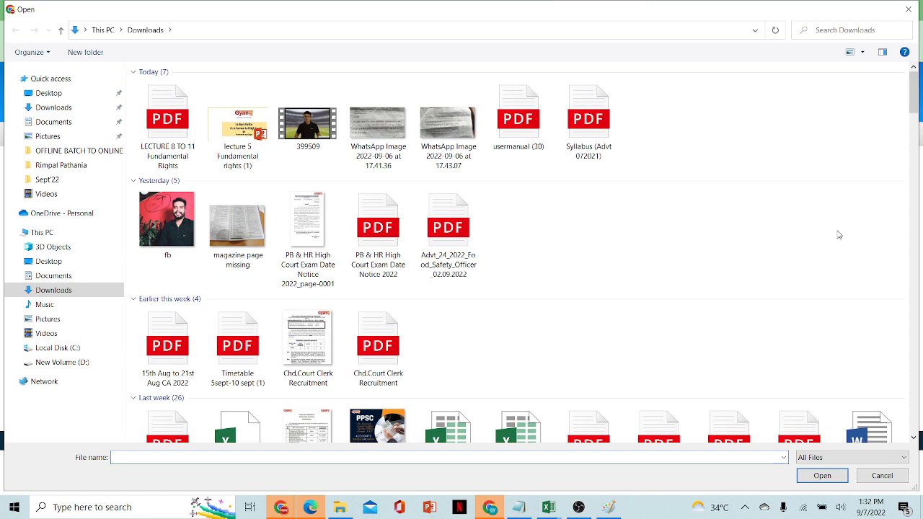
{"action": "left_click_drag", "start_coordinate": [913, 101], "coordinate": [922, 173]}
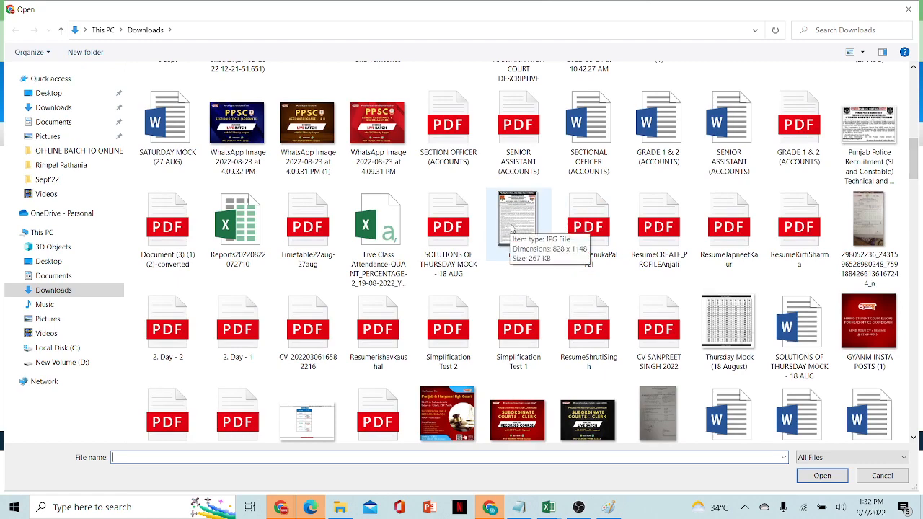
{"action": "left_click_drag", "start_coordinate": [915, 158], "coordinate": [919, 215]}
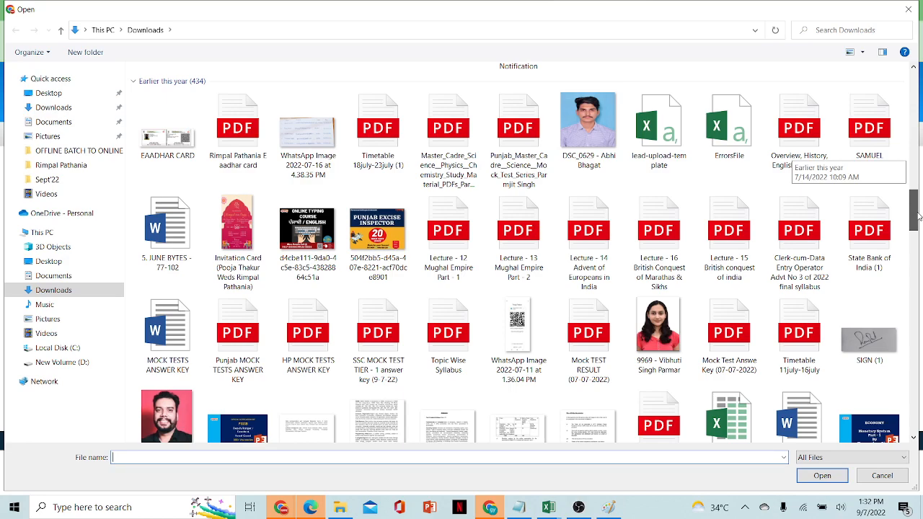
{"action": "left_click_drag", "start_coordinate": [919, 215], "coordinate": [915, 81]}
{"action": "scroll", "coordinate": [483, 212], "scroll_direction": "down", "scroll_amount": 15}
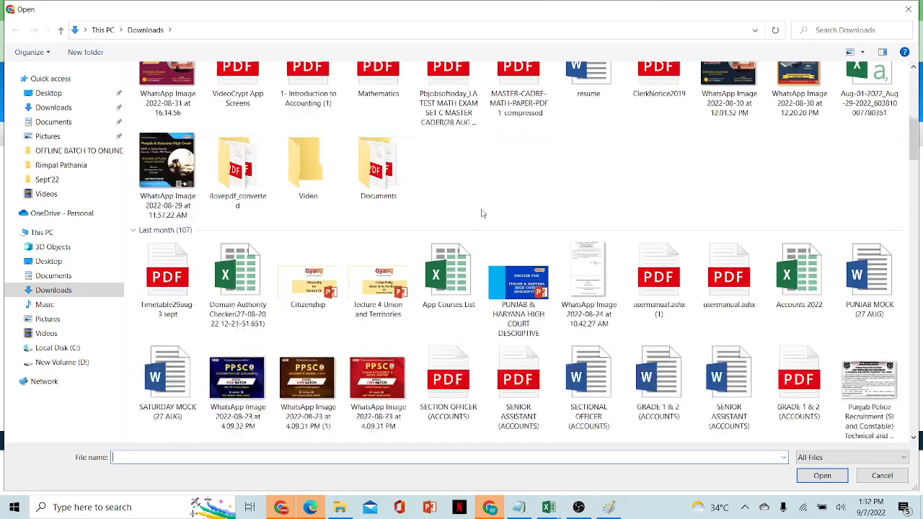
{"action": "scroll", "coordinate": [435, 233], "scroll_direction": "up", "scroll_amount": 5}
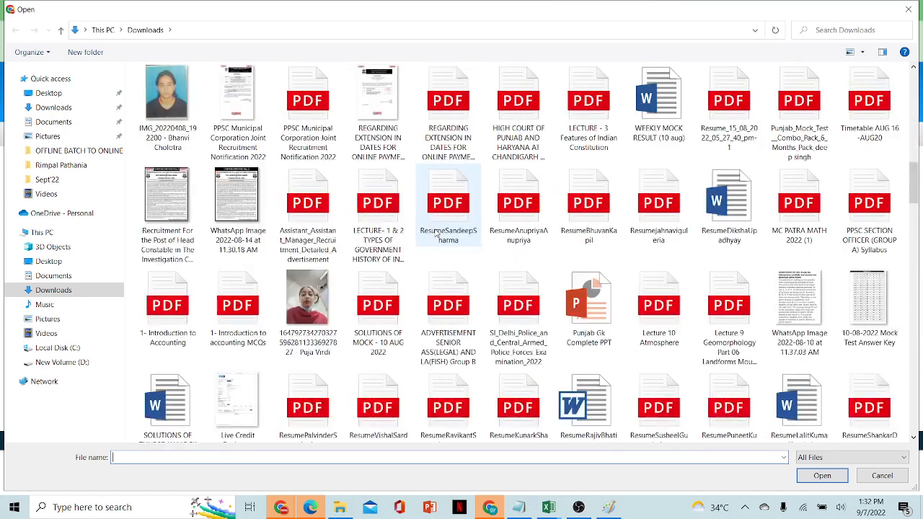
{"action": "scroll", "coordinate": [432, 233], "scroll_direction": "down", "scroll_amount": 3}
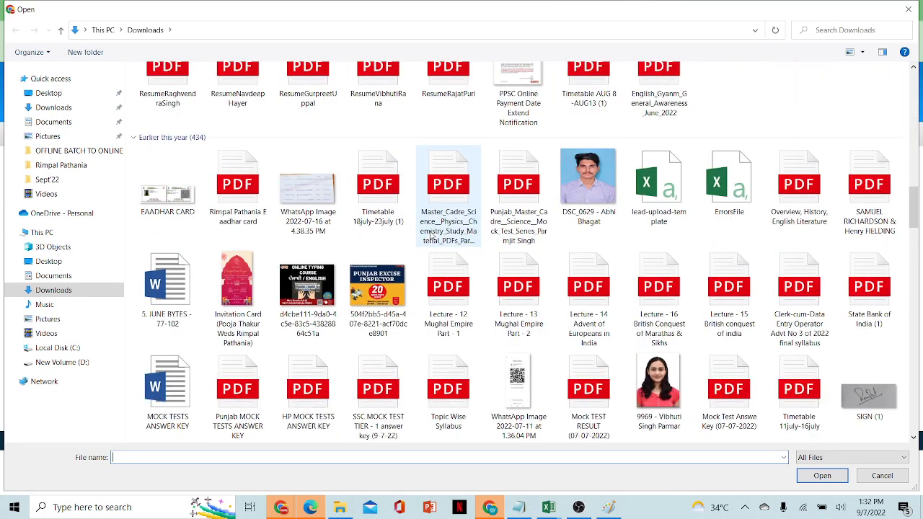
{"action": "left_click", "coordinate": [321, 218]}
{"action": "left_click", "coordinate": [323, 220]}
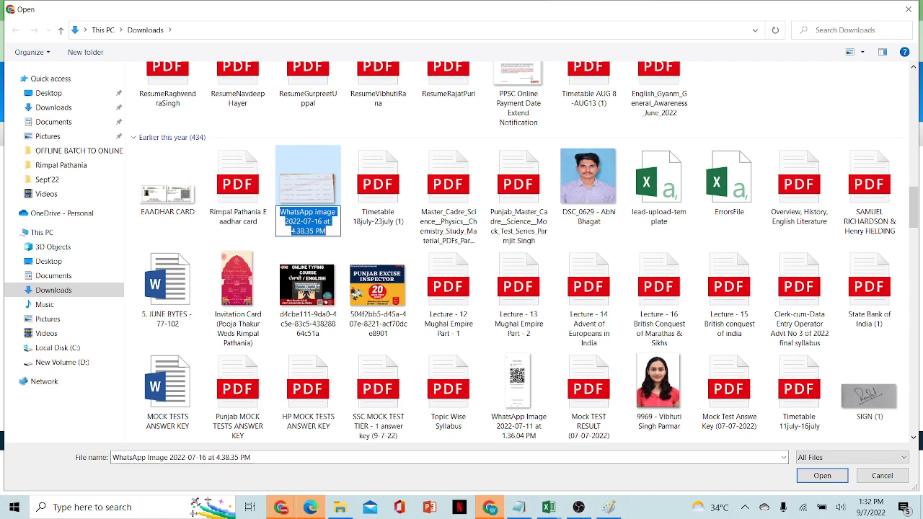
{"action": "type", "text": "A"}
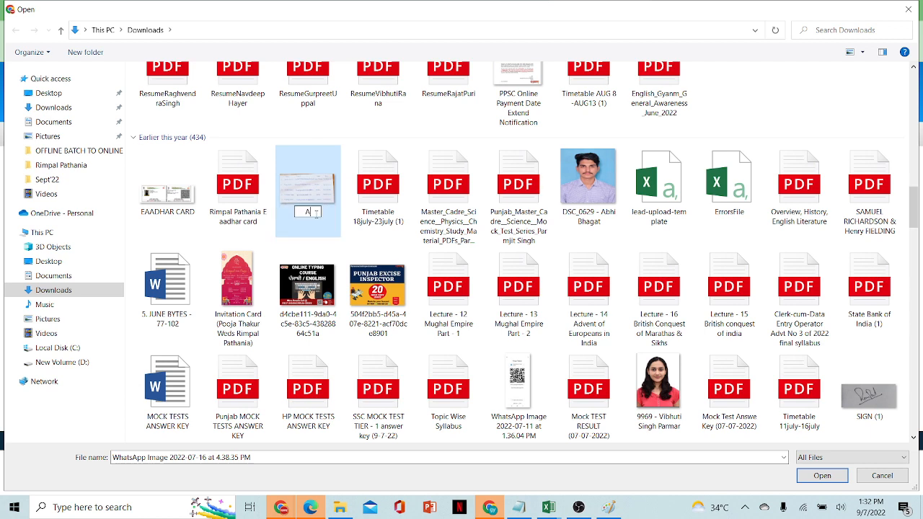
{"action": "type", "text": "SDF"}
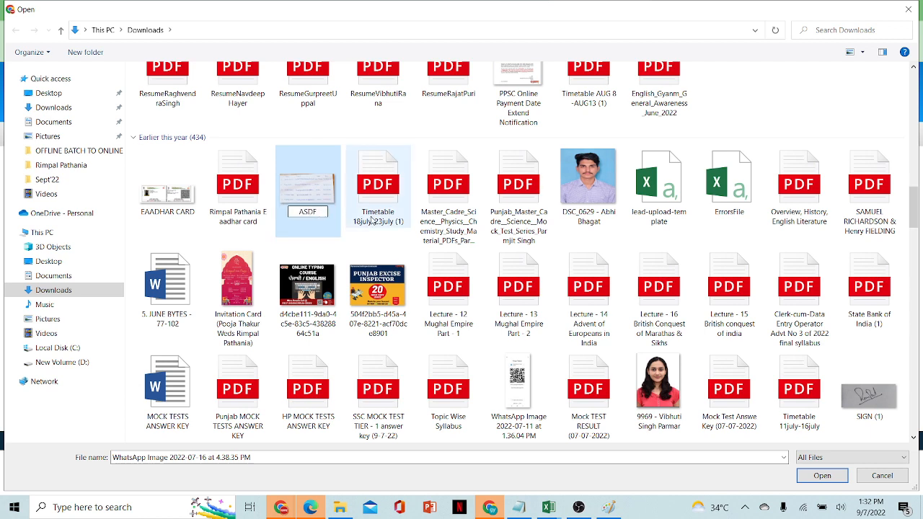
{"action": "left_click", "coordinate": [373, 221]}
Upload the ASDF image as the hand written declaration and accept its preview
{"action": "left_click", "coordinate": [296, 202]}
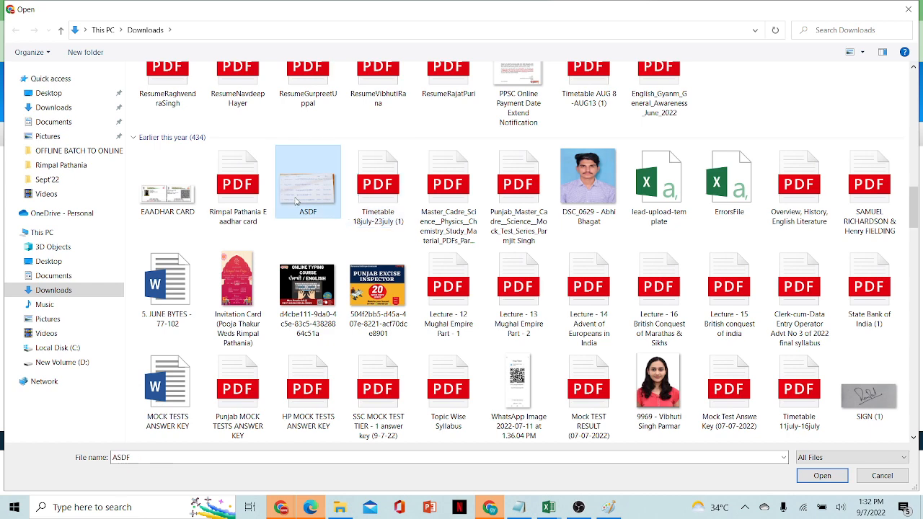
{"action": "left_click", "coordinate": [822, 475]}
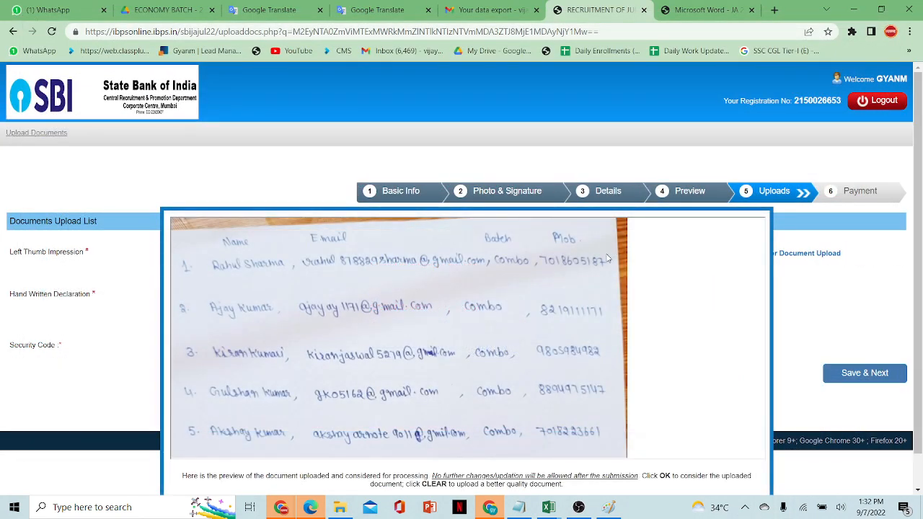
{"action": "scroll", "coordinate": [510, 295], "scroll_direction": "down", "scroll_amount": 1}
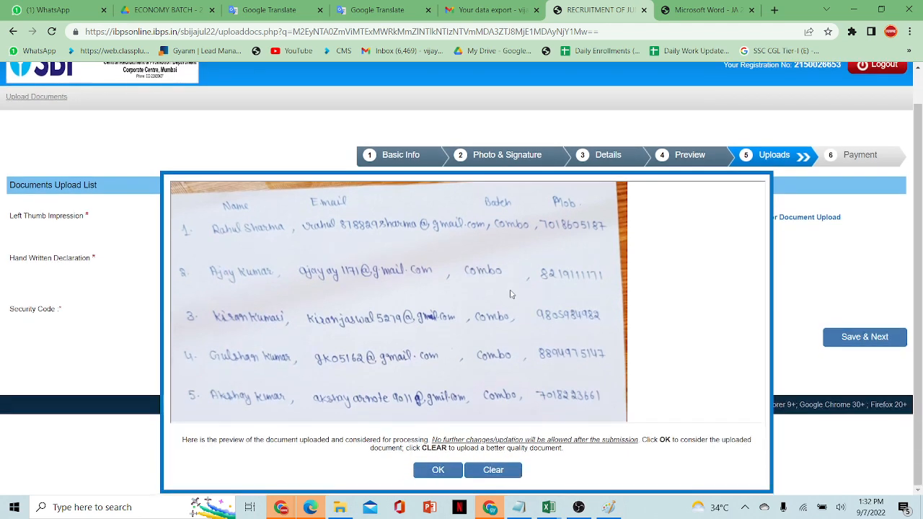
{"action": "left_click", "coordinate": [439, 468]}
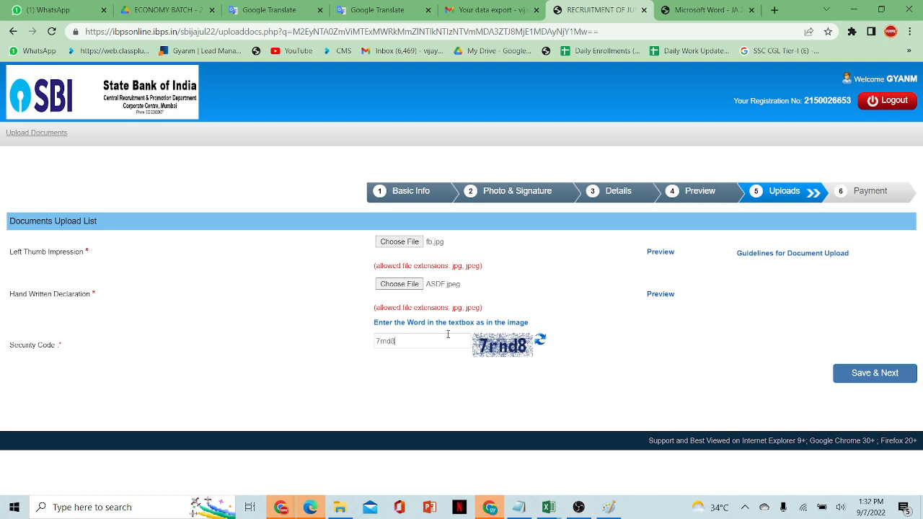
Save the document uploads and submit the payment page, entering each page's security code and accepting both confirmations
{"action": "left_click", "coordinate": [848, 366]}
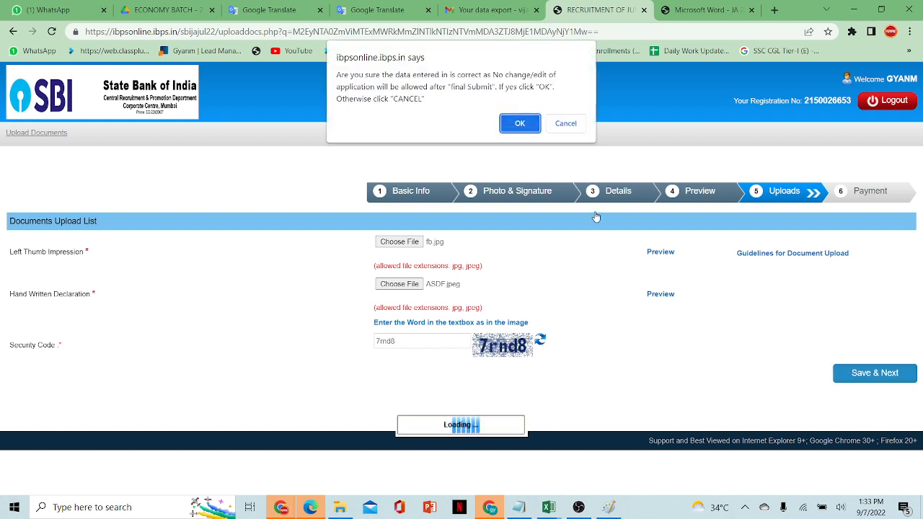
{"action": "left_click", "coordinate": [519, 123]}
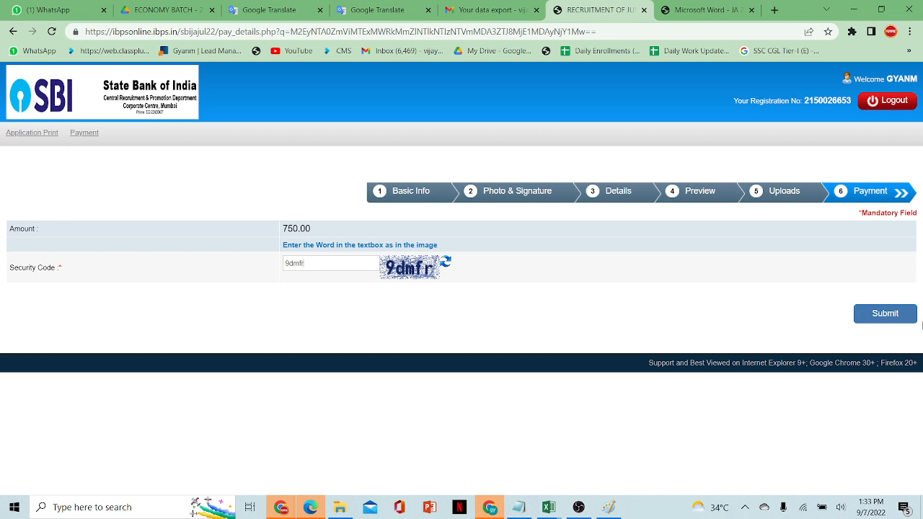
{"action": "left_click", "coordinate": [901, 317]}
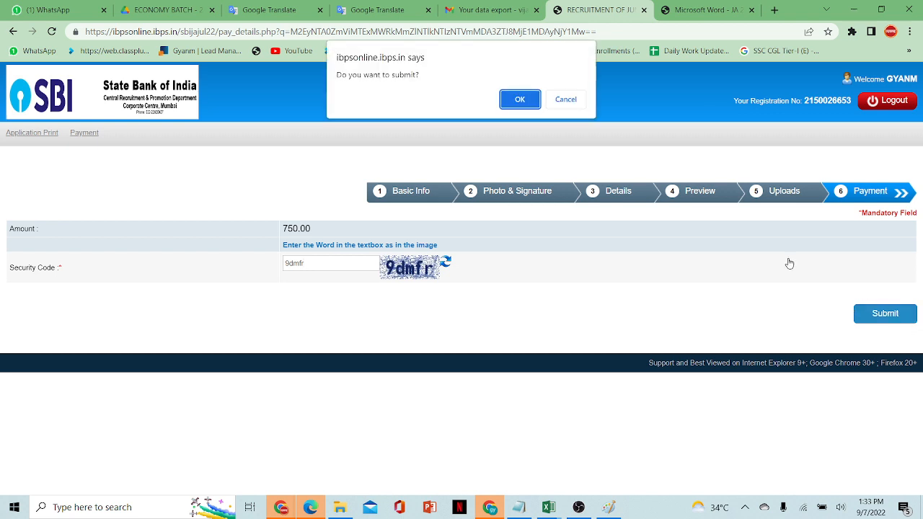
{"action": "left_click", "coordinate": [520, 100]}
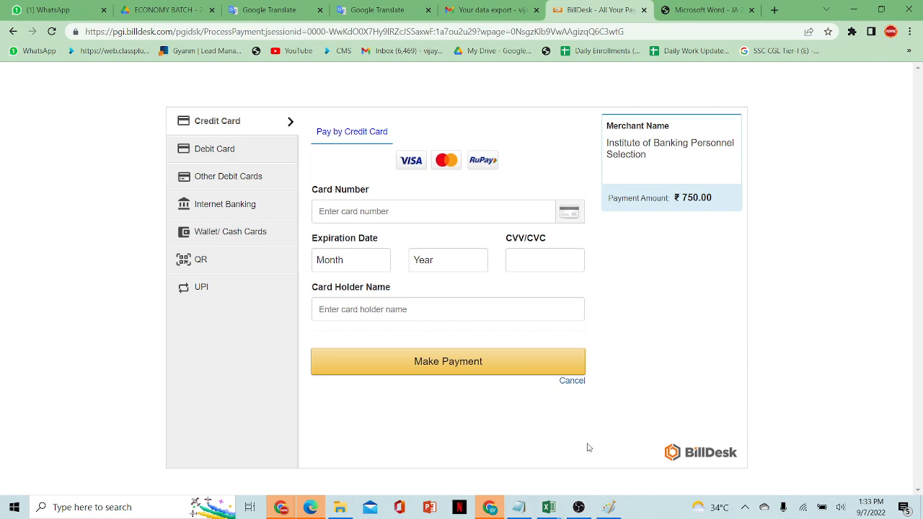
{"action": "left_click", "coordinate": [579, 507]}
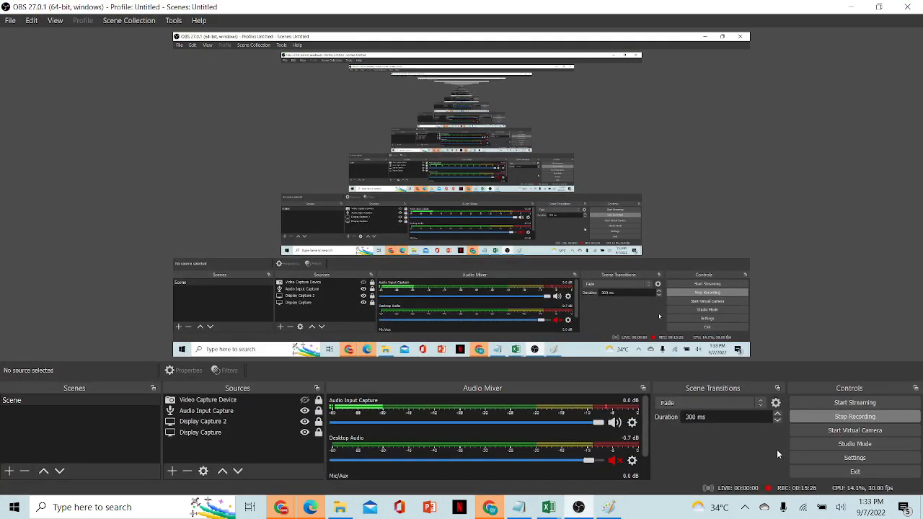